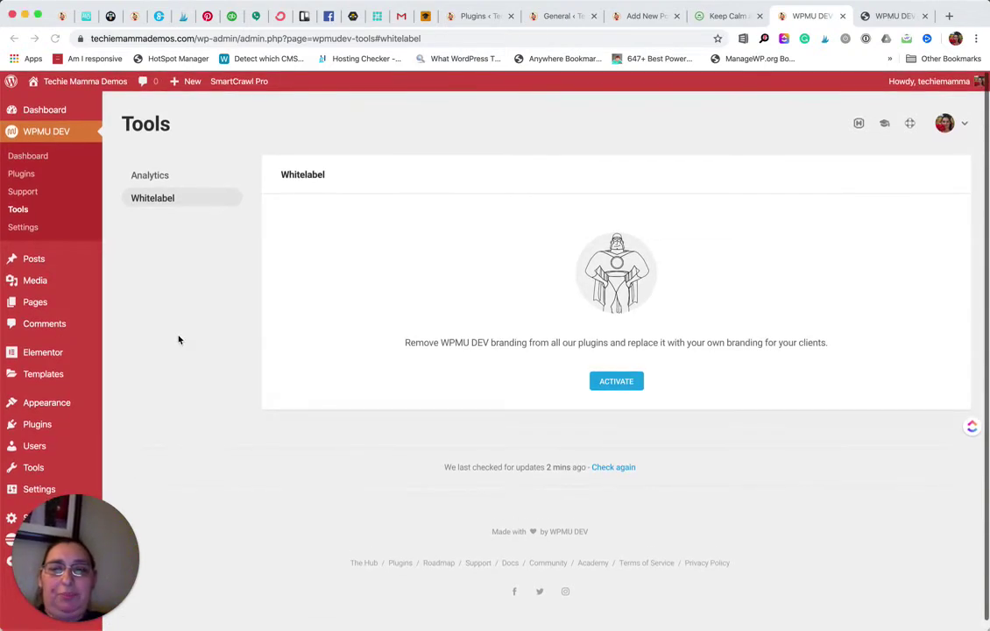
Show the WPMU DEV Pro plugins list with SmartCrawl Pro v2.6.1 and Dashboard v4.8.1 active.
scroll(179, 337, down, 1)
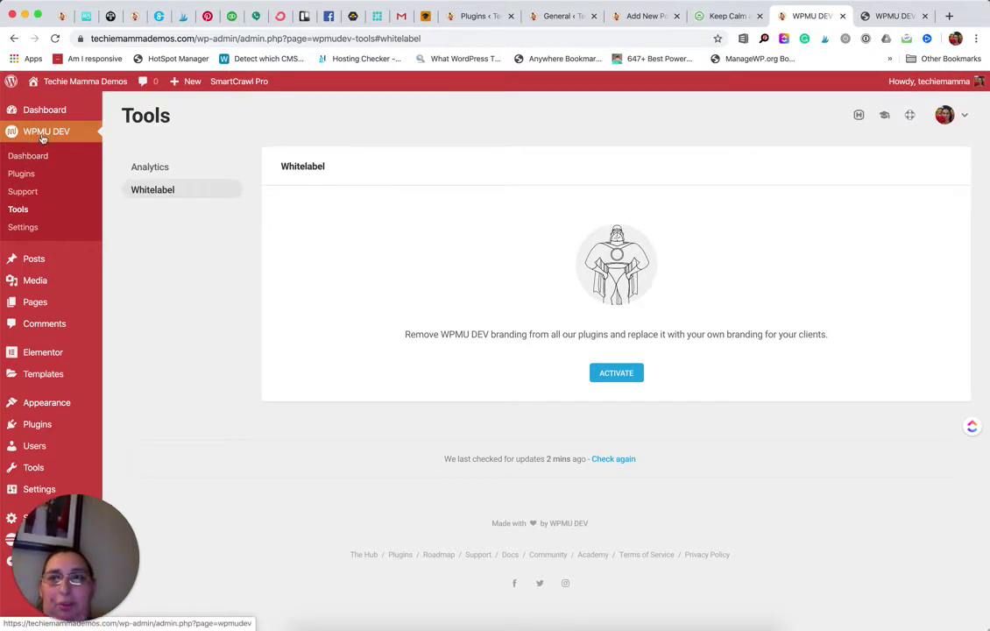
click(24, 189)
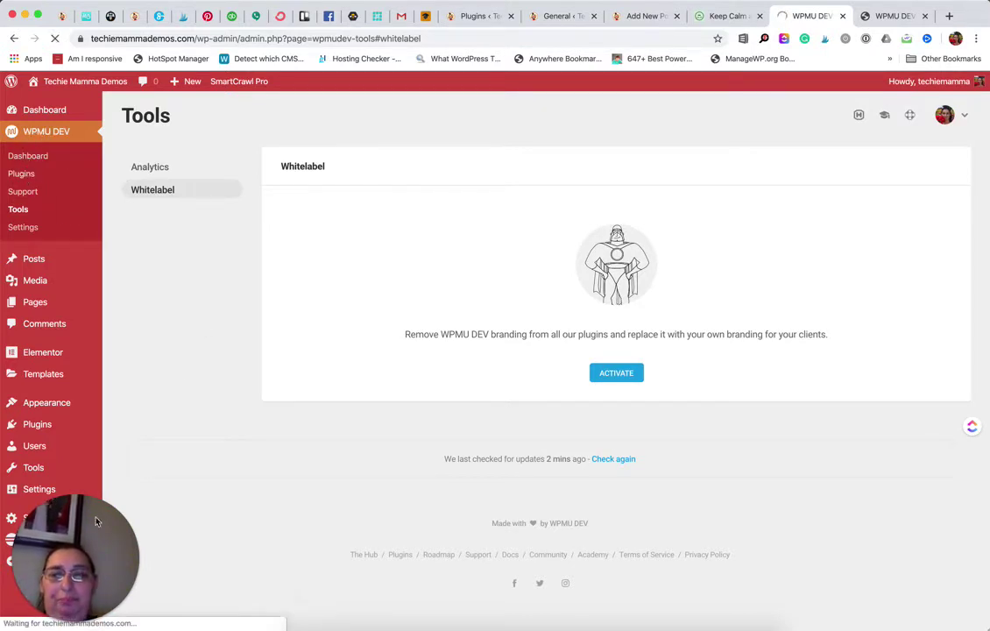
drag(89, 535, 923, 579)
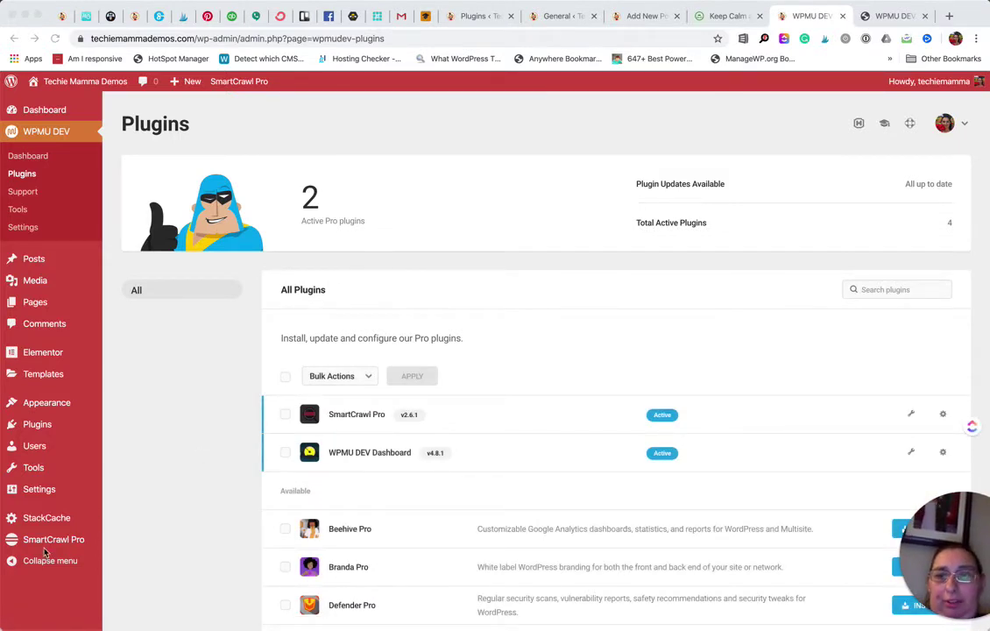
click(153, 523)
mouse_move(56, 543)
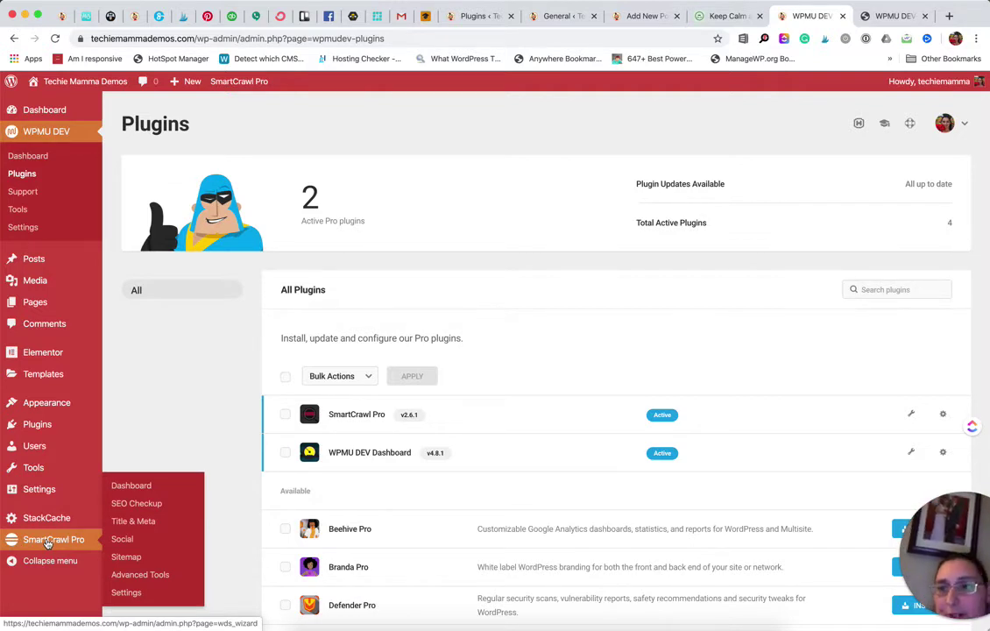
Open the SmartCrawl Pro dashboard to bring up the Quick setup modal.
click(133, 486)
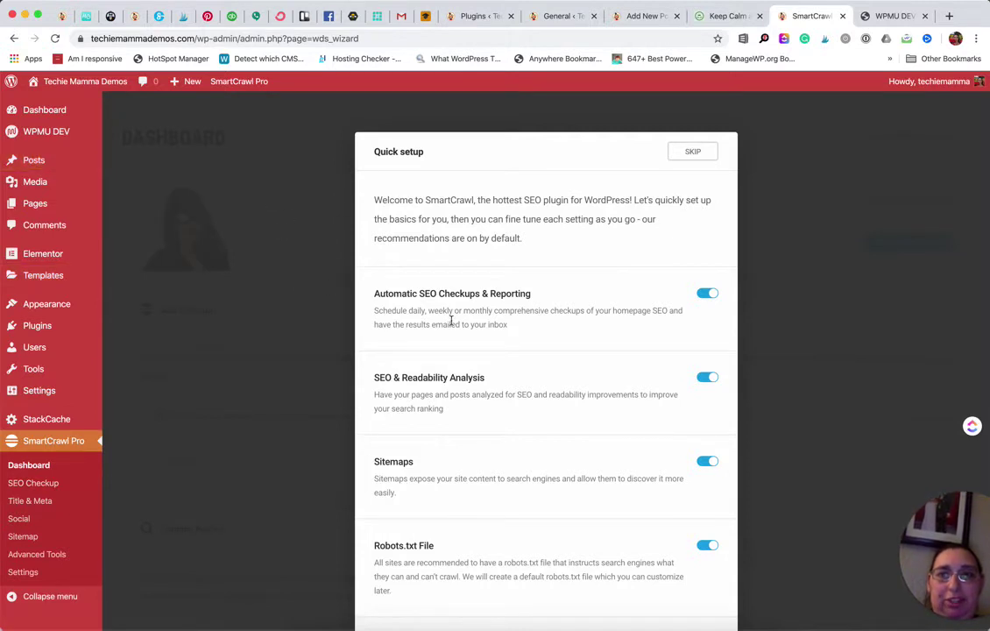
scroll(450, 323, down, 2)
scroll(451, 321, up, 2)
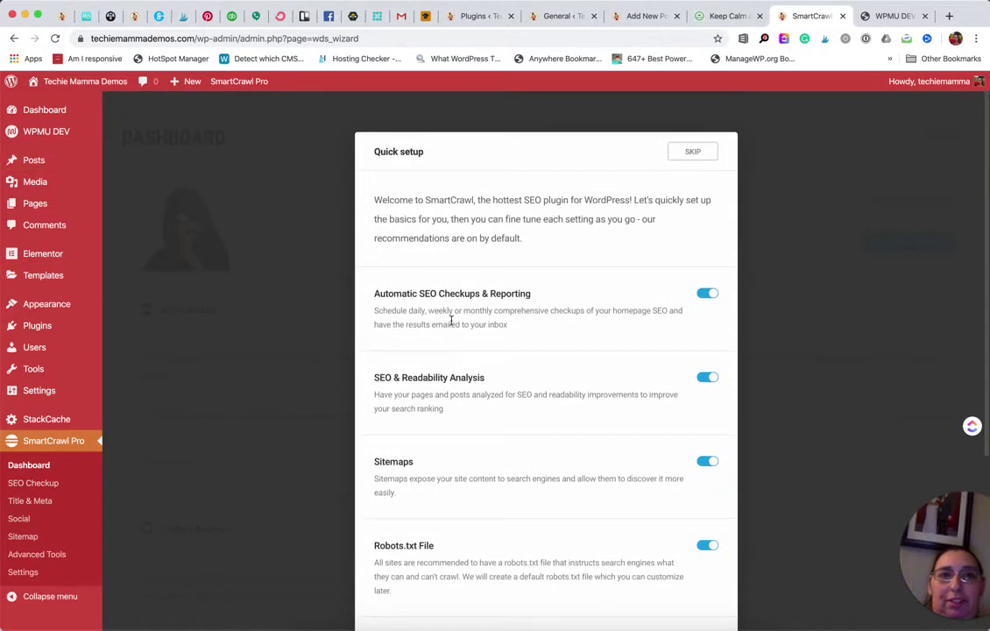
scroll(451, 323, down, 4)
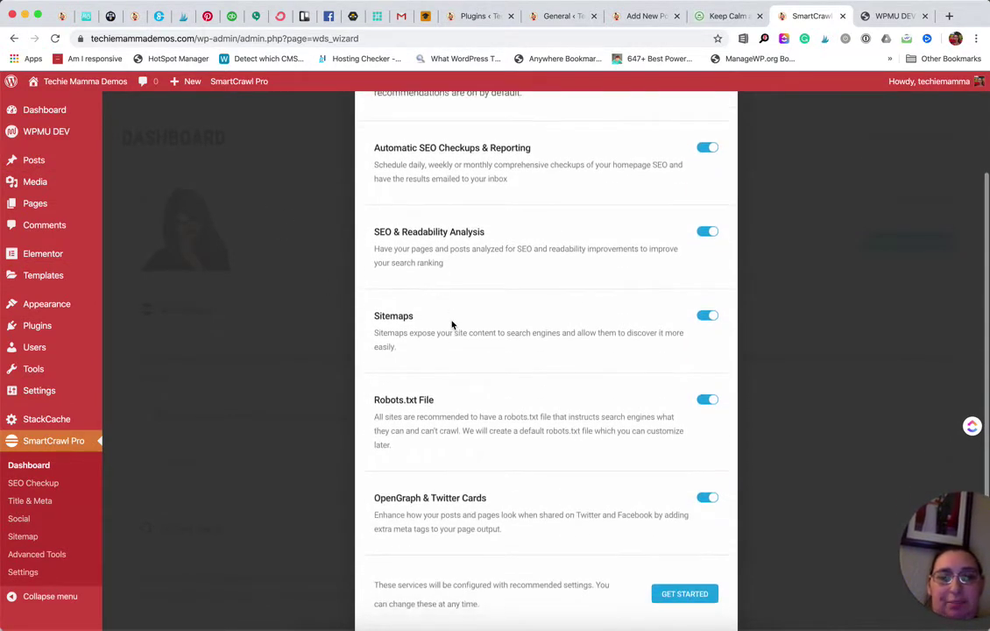
scroll(451, 324, down, 1)
scroll(451, 323, up, 2)
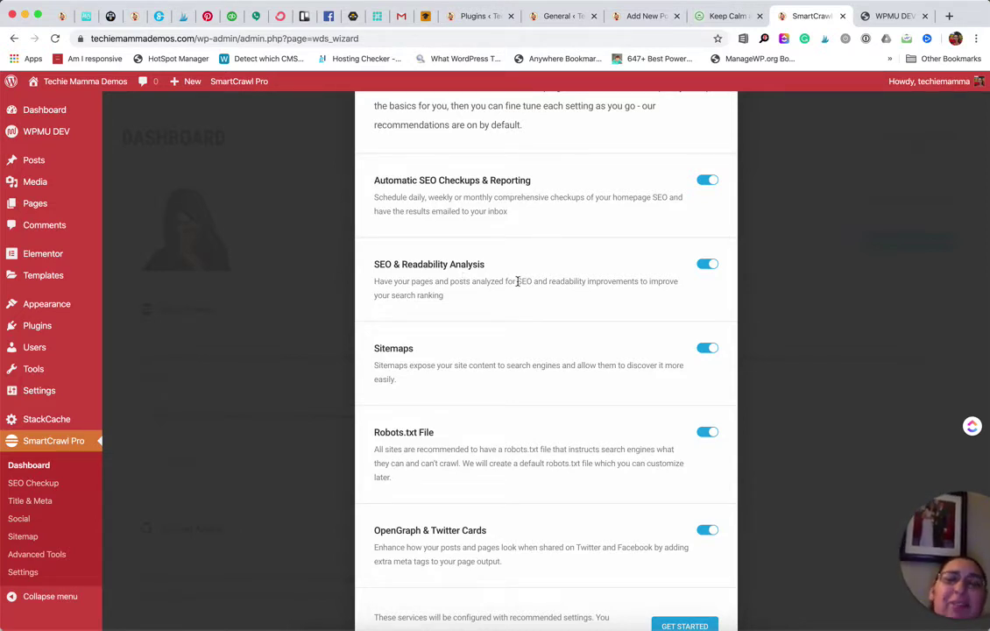
Review the Quick setup features, including SEO & Readability Analysis, Sitemaps, Robots.txt and OpenGraph & Twitter Cards.
scroll(518, 281, down, 2)
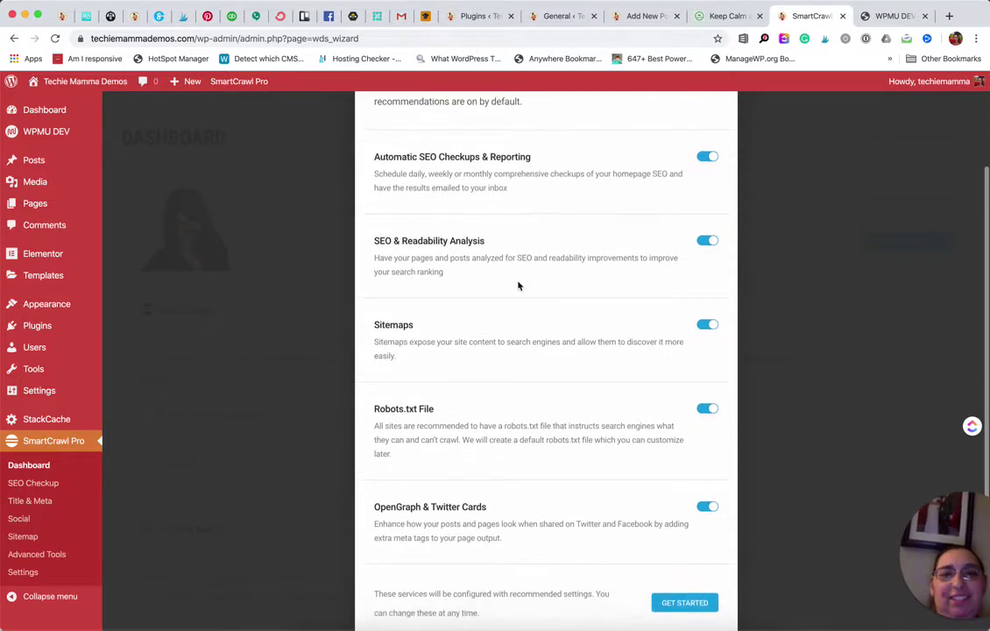
scroll(517, 285, down, 1)
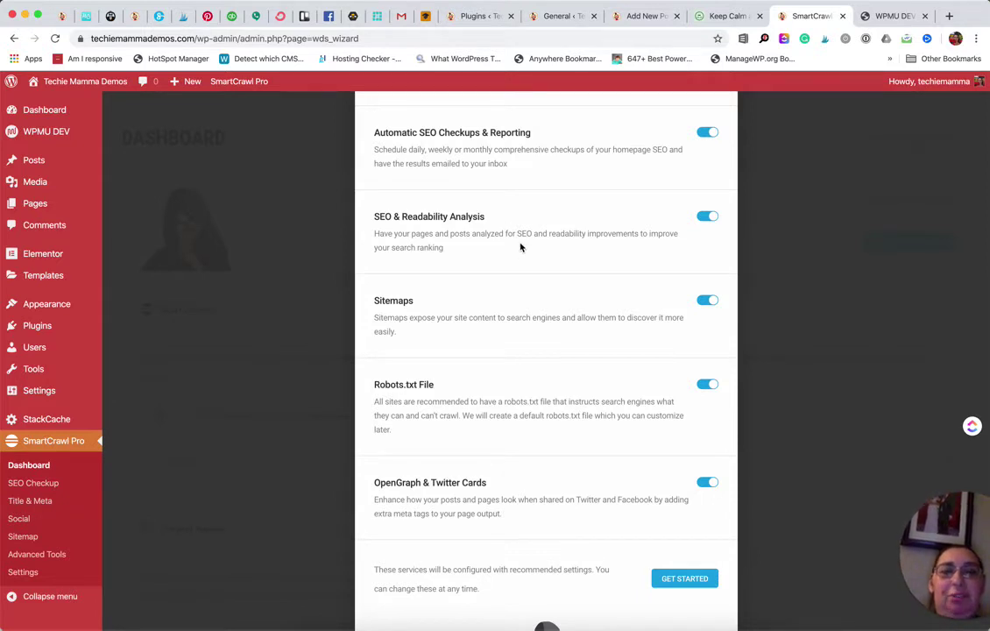
scroll(536, 271, down, 2)
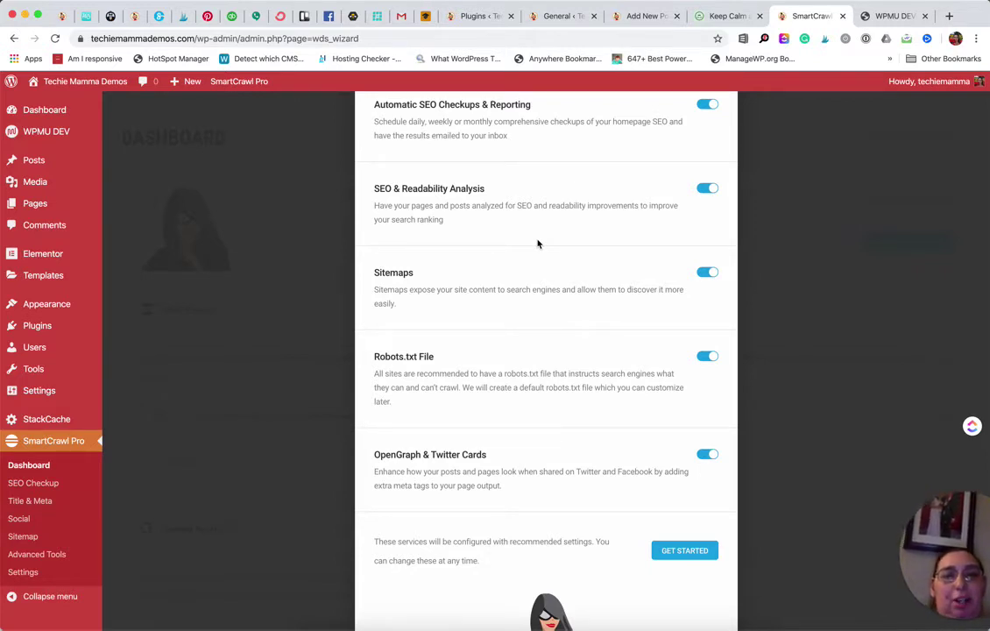
scroll(537, 243, down, 2)
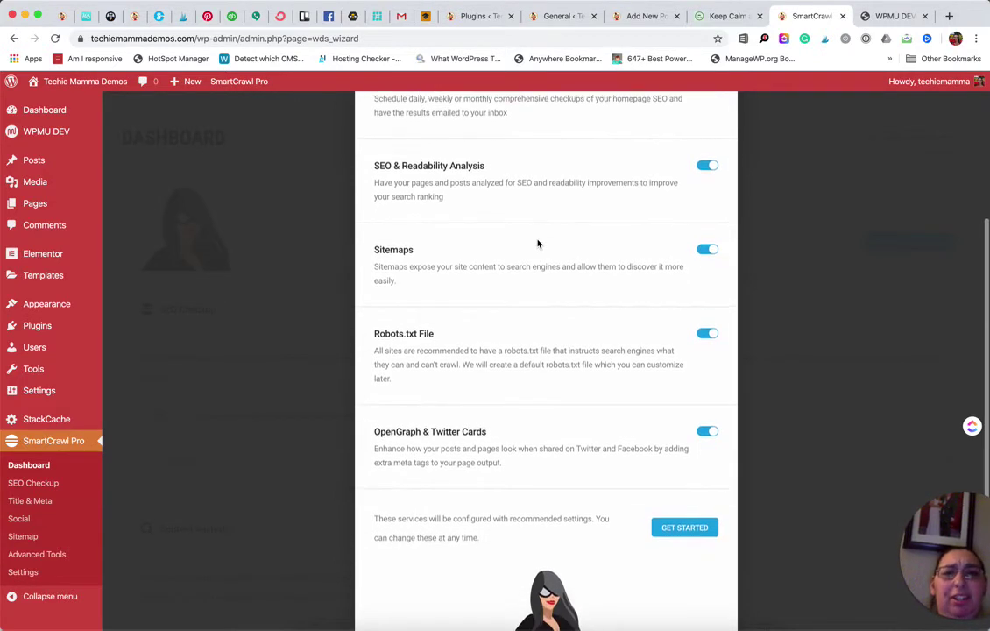
scroll(537, 243, down, 1)
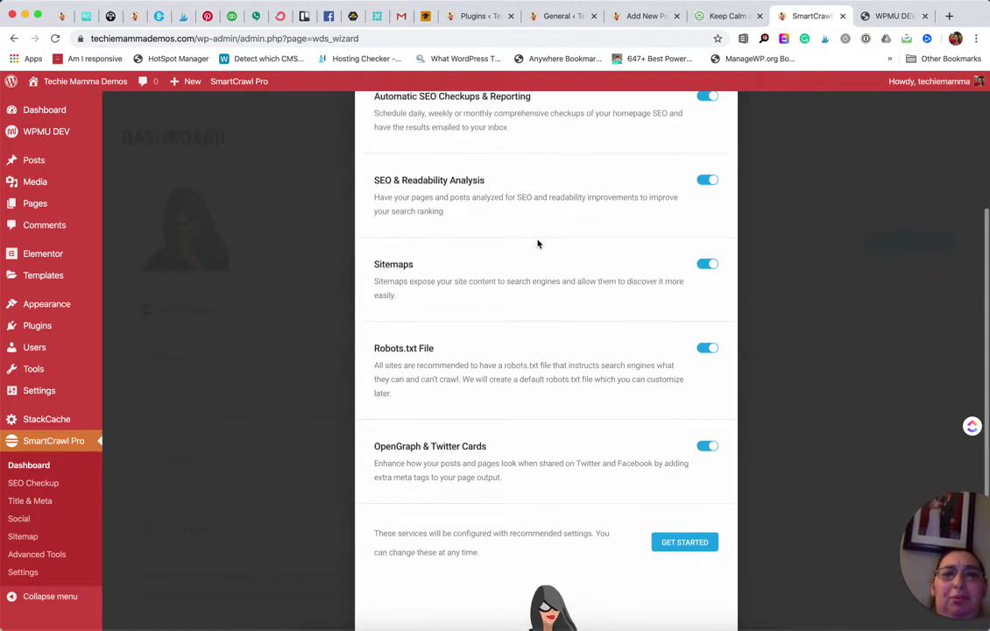
scroll(538, 243, down, 2)
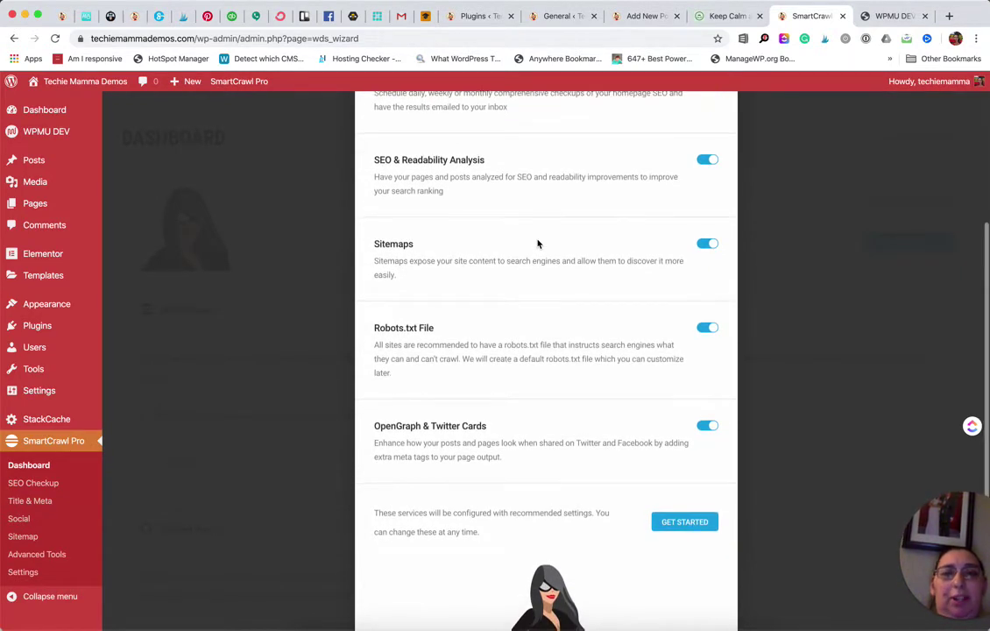
scroll(554, 279, down, 1)
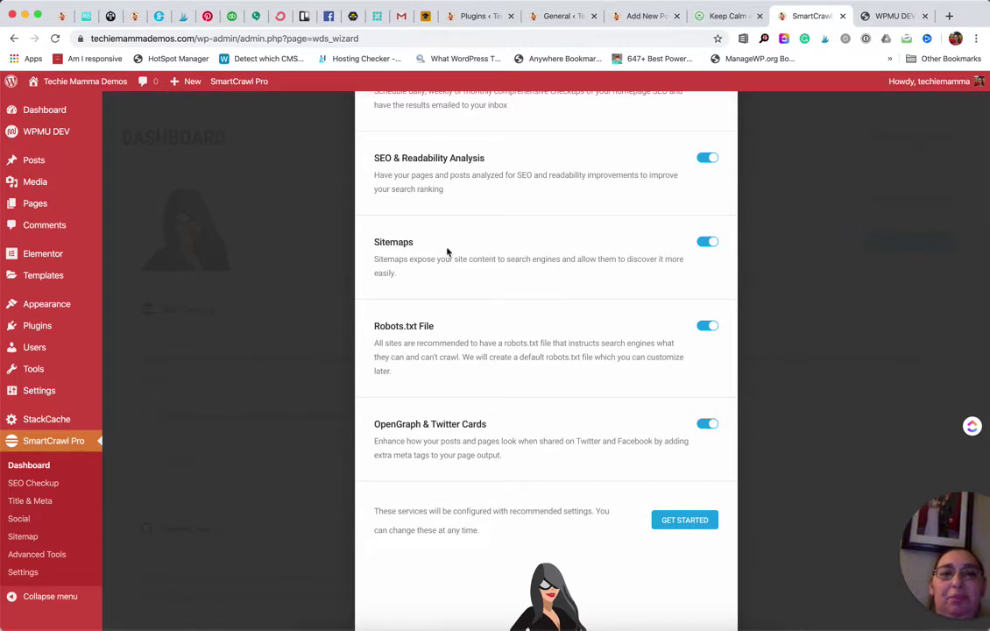
scroll(453, 273, down, 2)
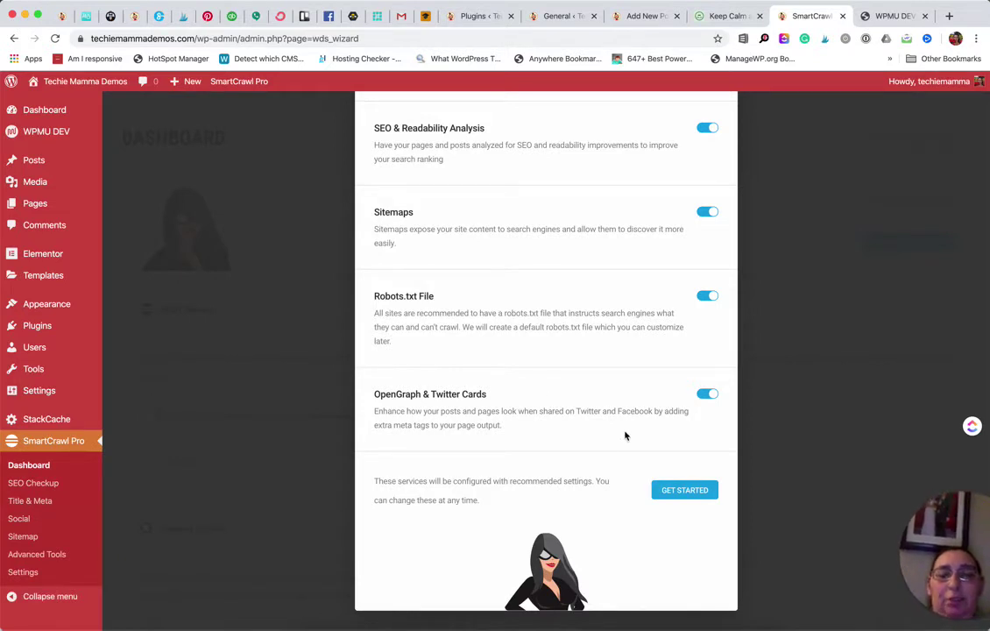
Accept the recommended Quick setup and watch the dashboard's full SEO checkup start at 16%.
click(673, 488)
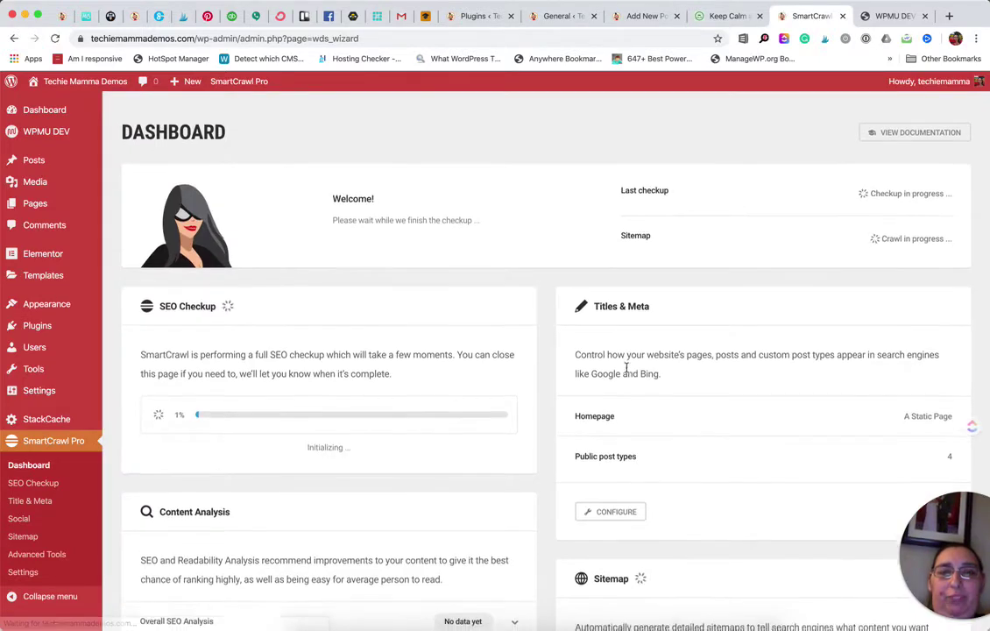
scroll(625, 368, down, 1)
scroll(625, 368, up, 1)
scroll(627, 372, down, 2)
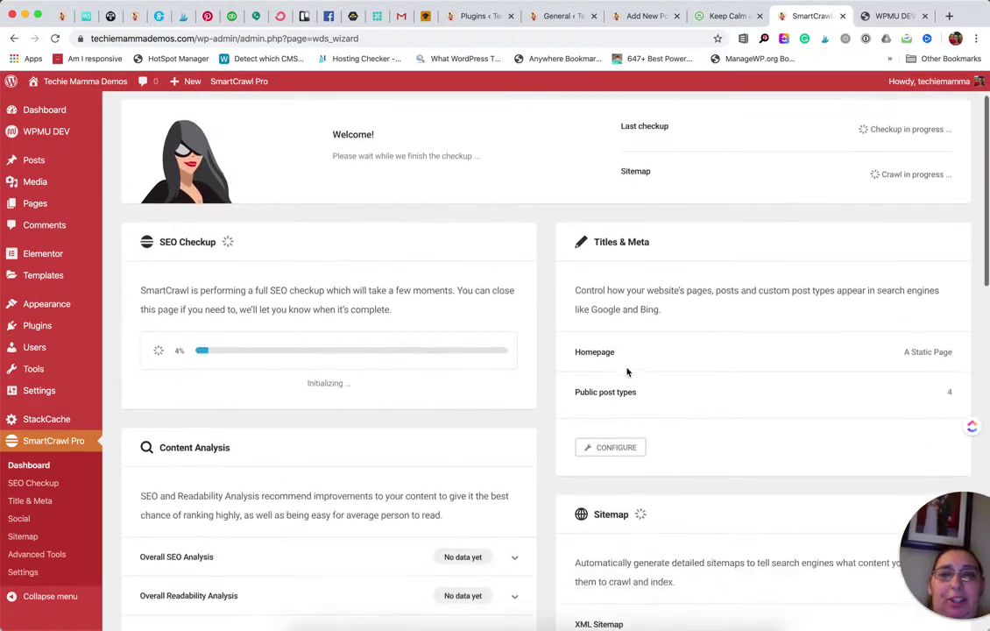
scroll(629, 372, up, 1)
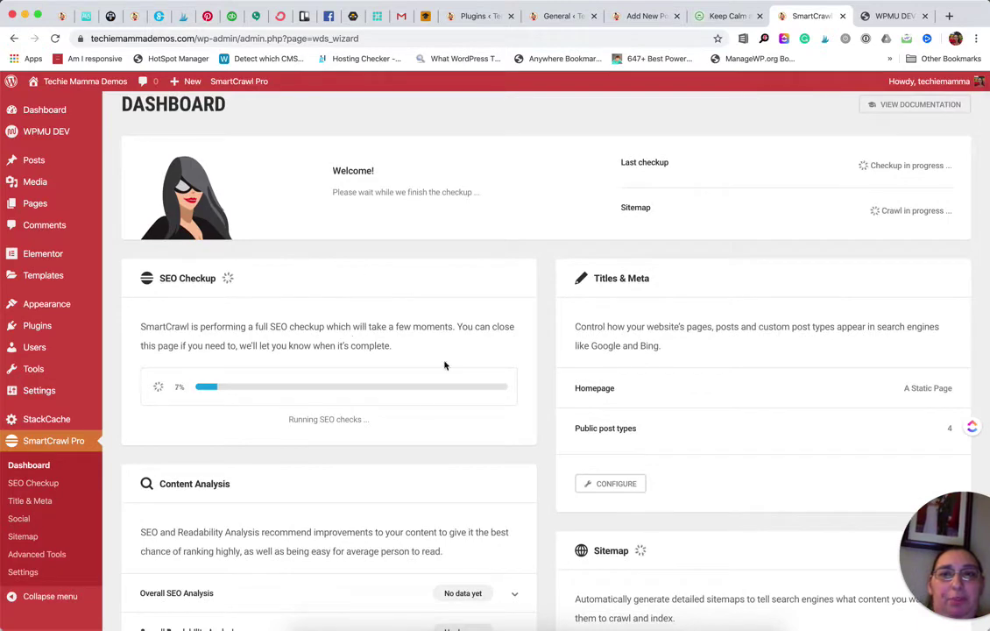
scroll(648, 406, down, 2)
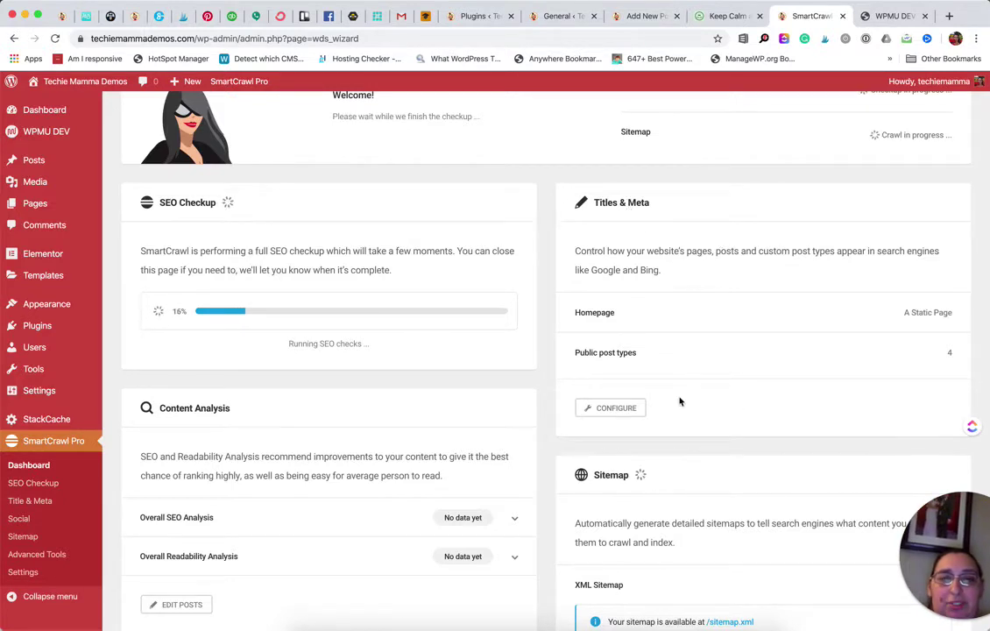
Open Titles & Meta and view the homepage title macro list and description field.
click(617, 408)
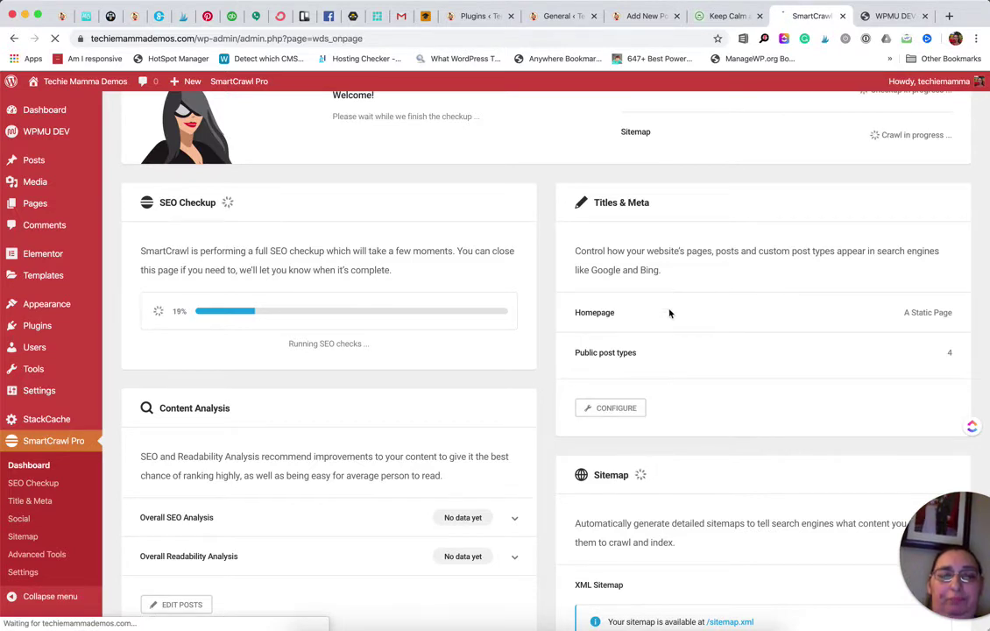
scroll(579, 382, down, 3)
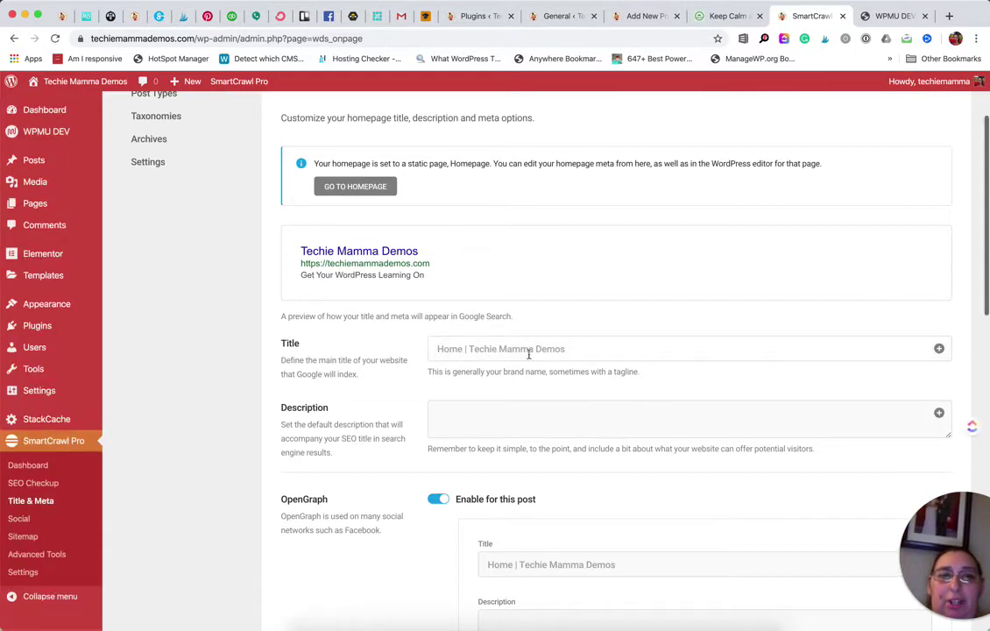
click(938, 349)
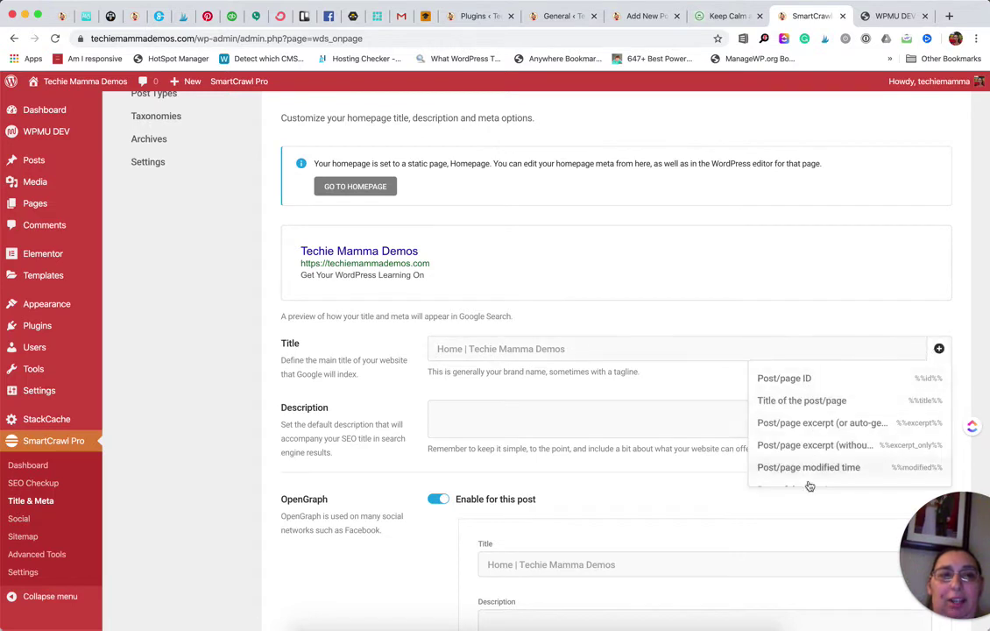
click(629, 417)
Switch to Post Types, where Posts use %%title%% %%sep%% %%sitename%% and %%excerpt%%.
scroll(629, 419, down, 5)
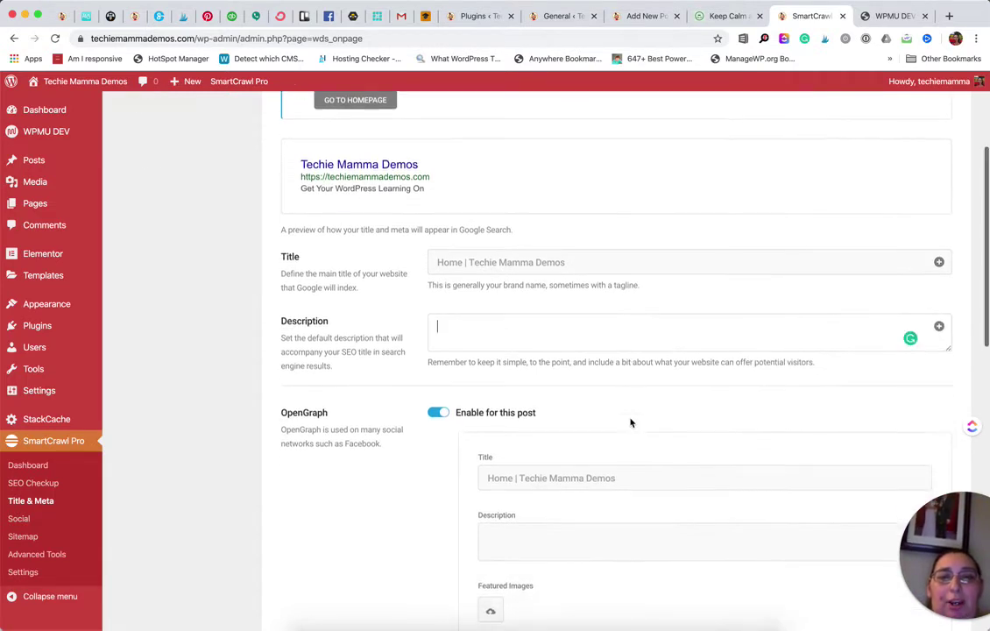
scroll(630, 422, down, 2)
scroll(630, 422, up, 5)
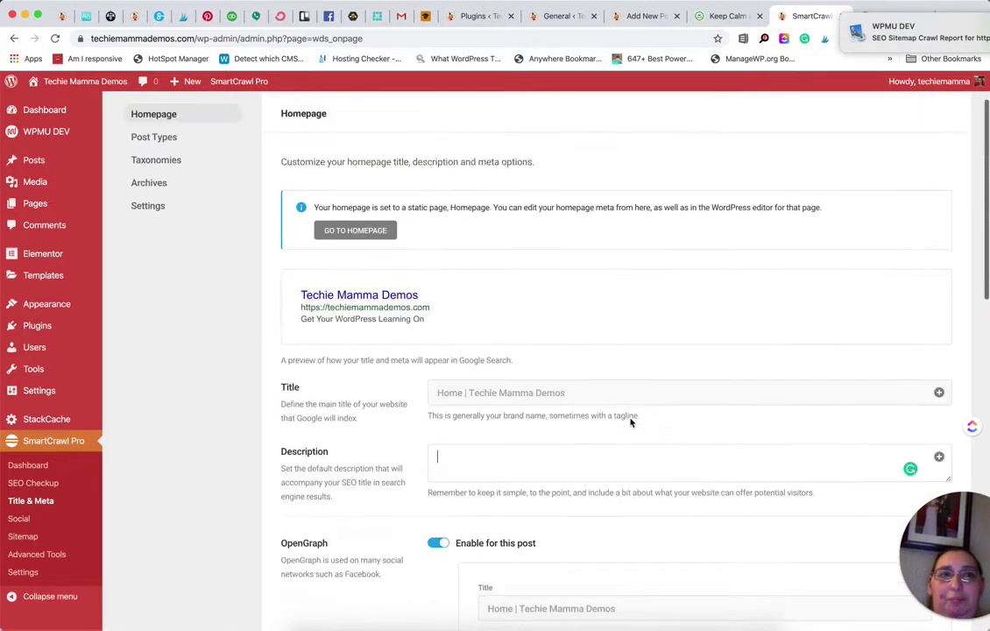
scroll(629, 422, up, 5)
click(162, 216)
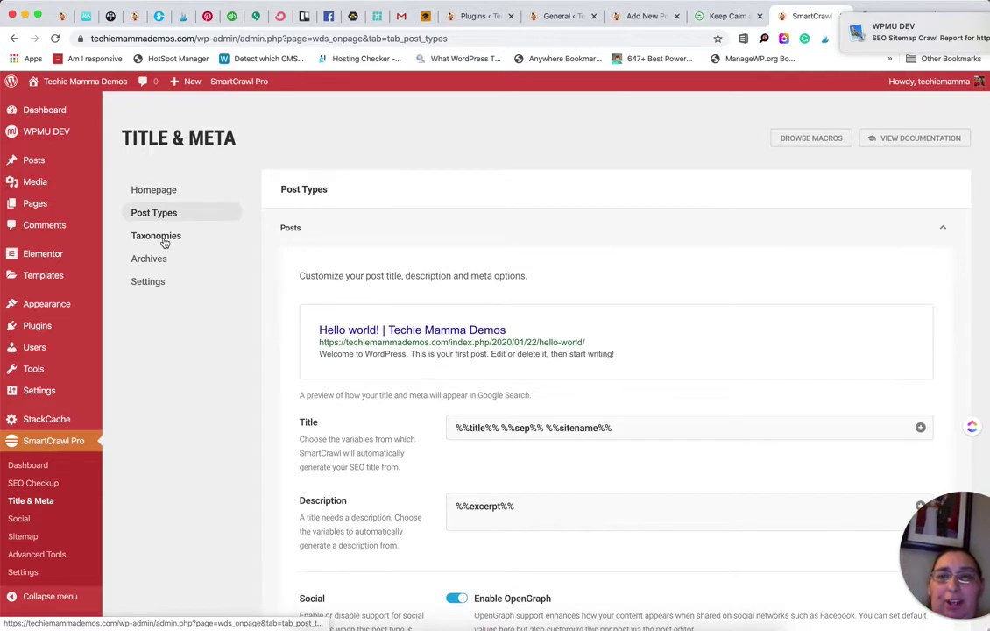
click(136, 240)
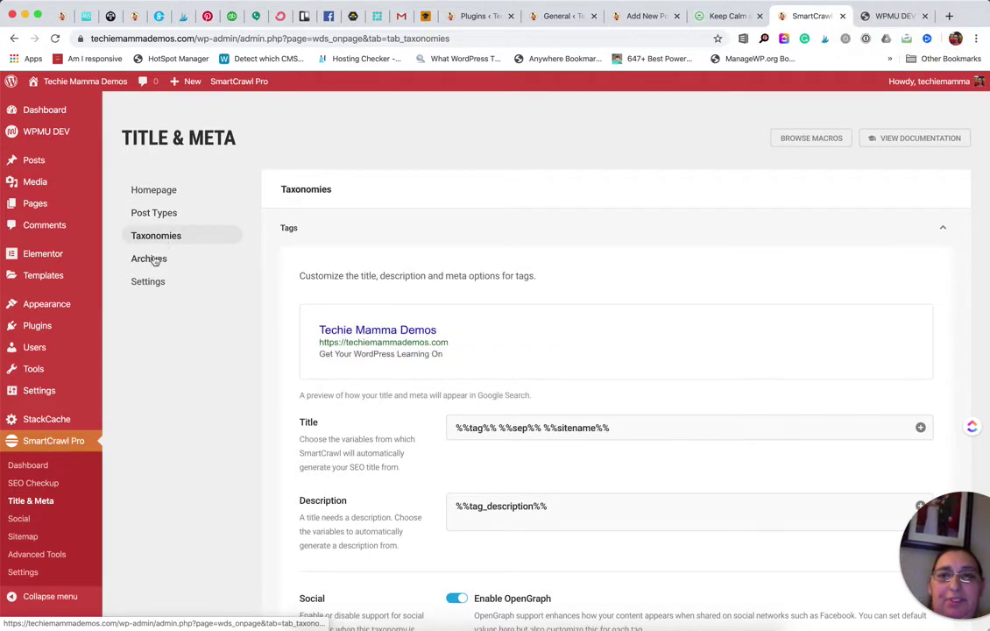
click(153, 259)
scroll(154, 259, down, 1)
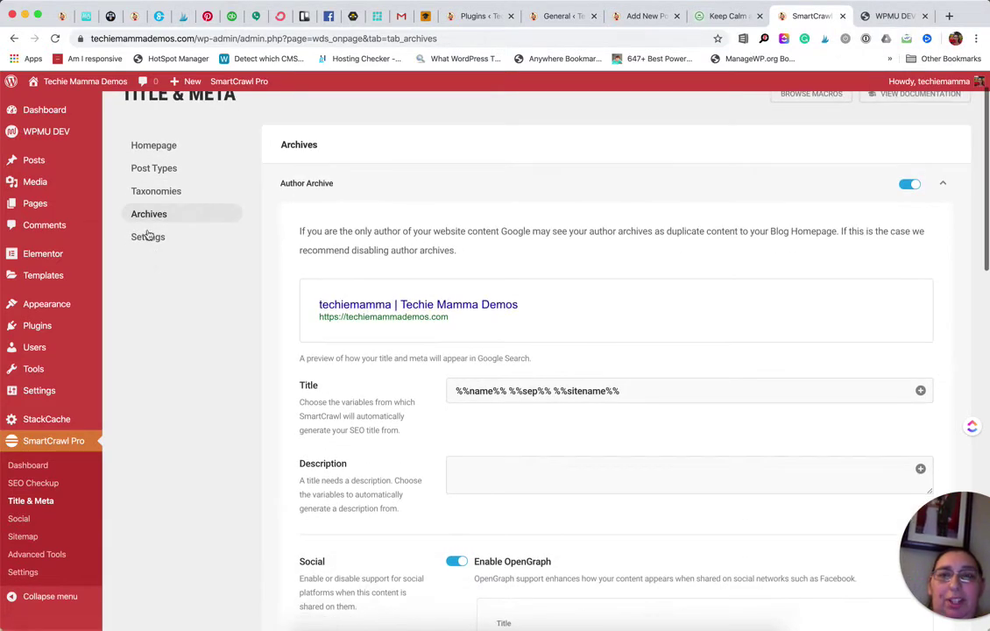
click(145, 240)
scroll(333, 311, down, 1)
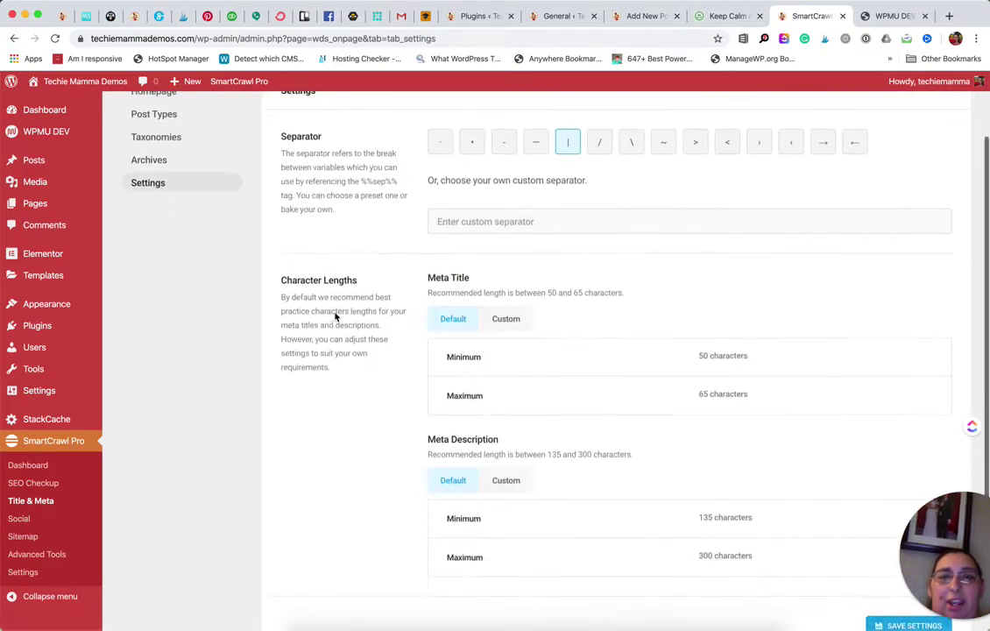
scroll(335, 316, up, 1)
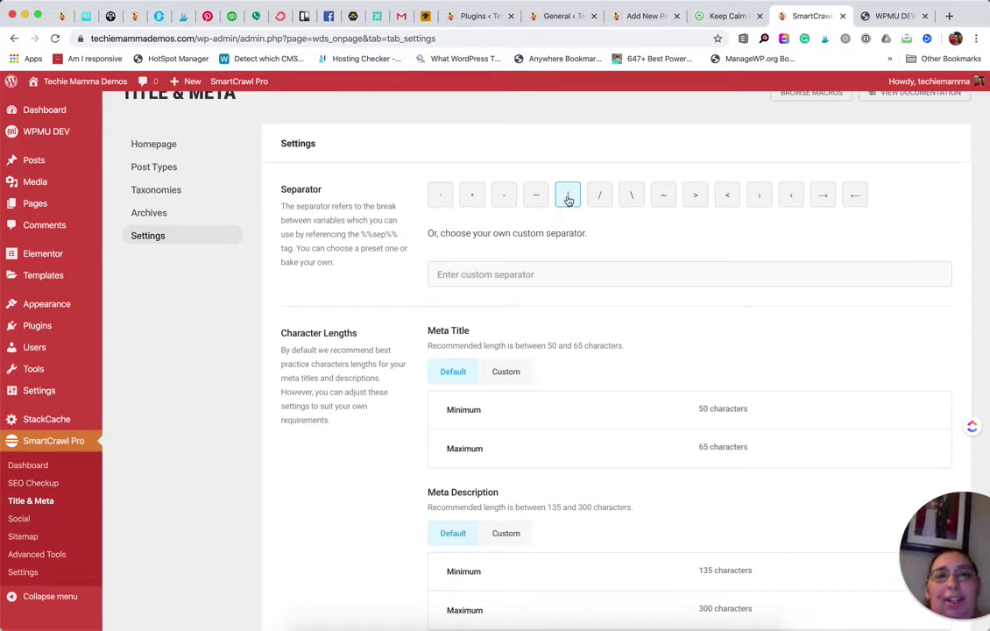
scroll(640, 404, down, 3)
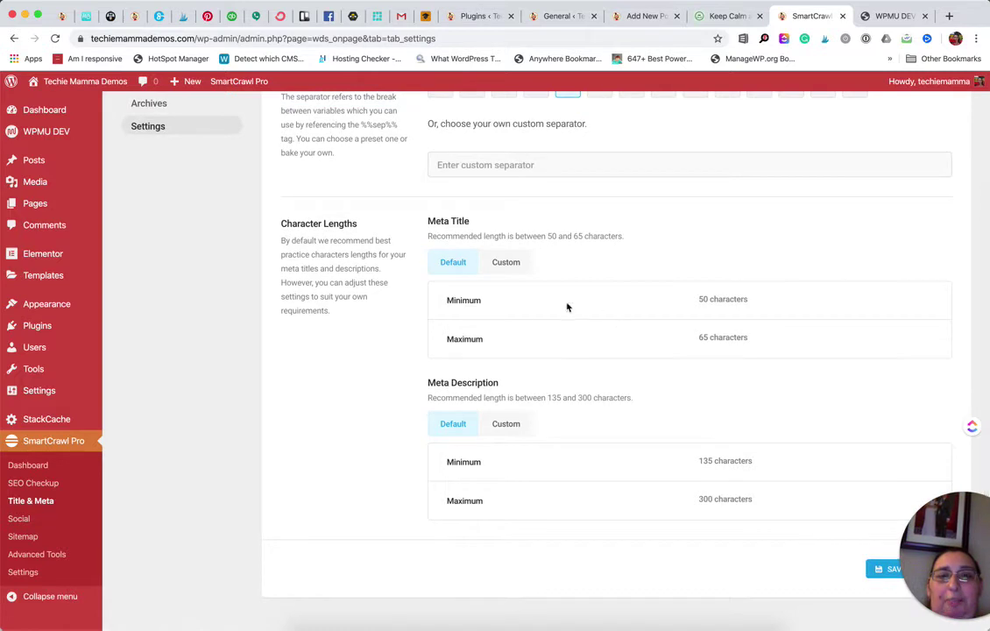
scroll(733, 346, down, 2)
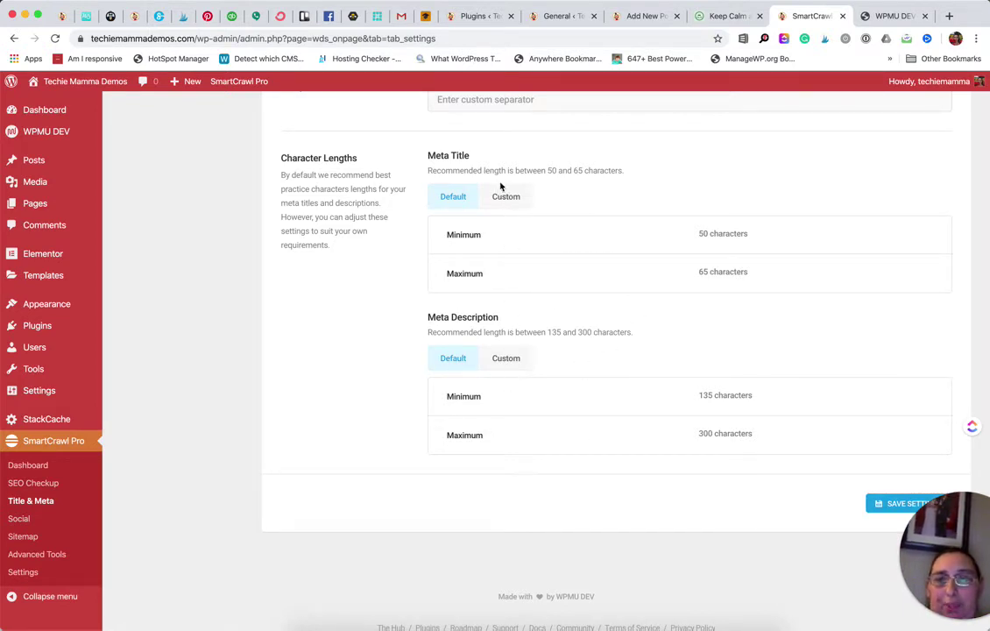
Open the Social settings and review the Accounts section.
click(18, 519)
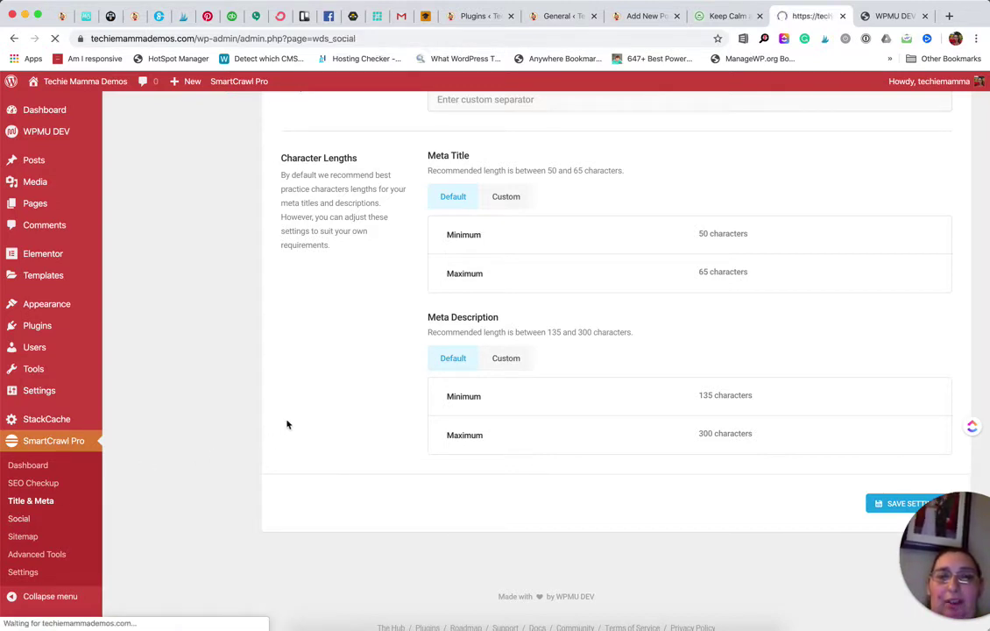
scroll(315, 412, down, 2)
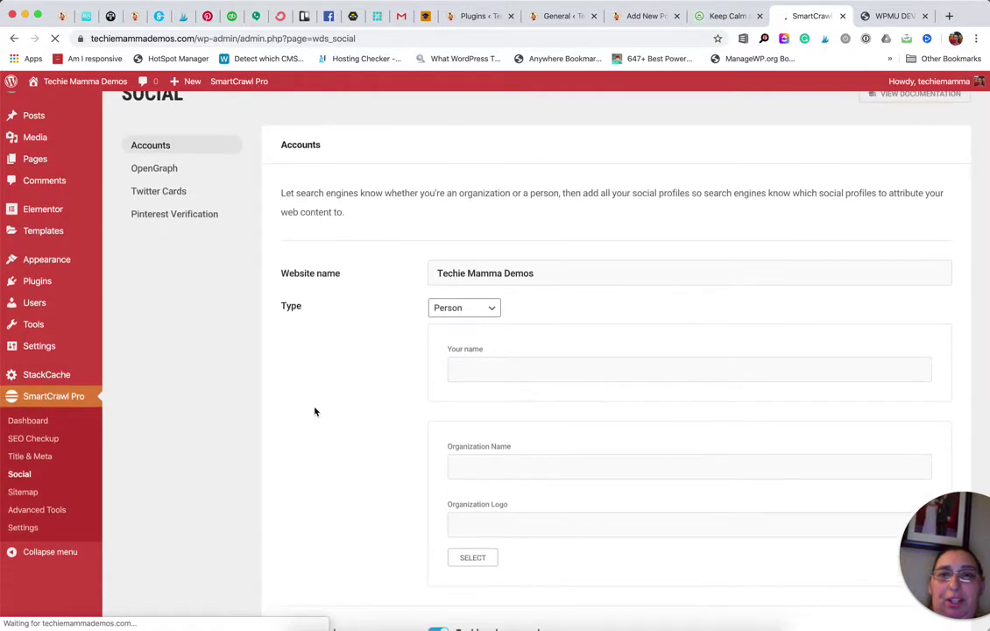
scroll(443, 232, down, 5)
scroll(443, 237, up, 4)
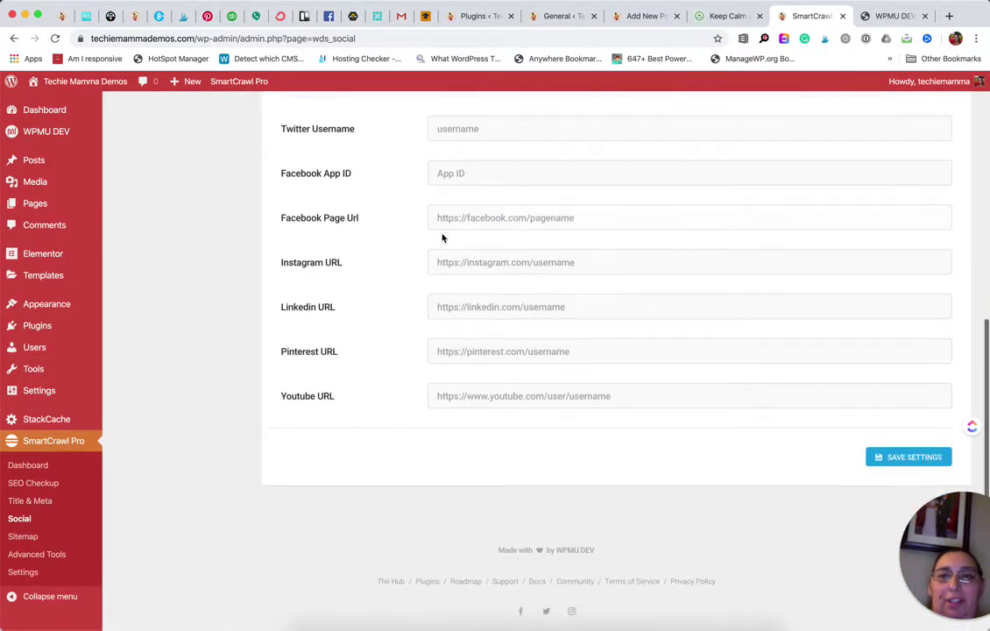
scroll(443, 238, down, 2)
scroll(442, 239, down, 1)
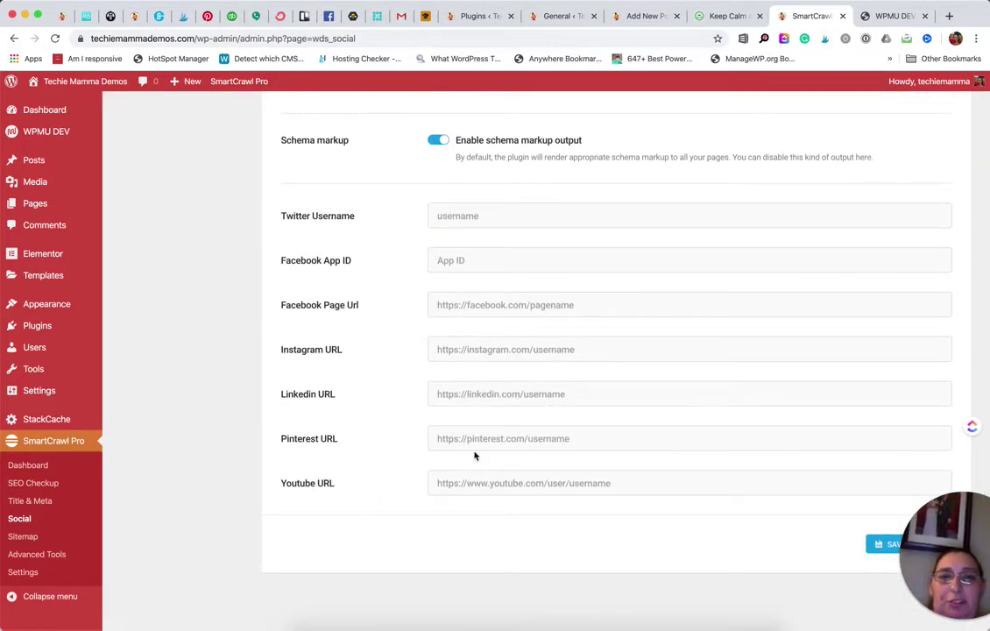
scroll(321, 366, up, 7)
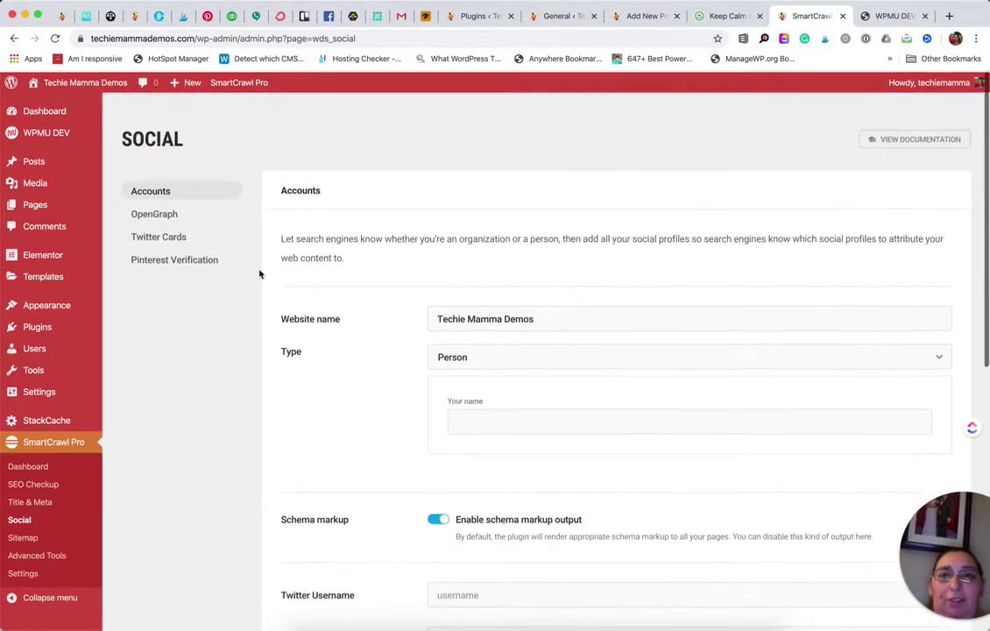
Review the OpenGraph settings and the Twitter Cards settings, which are enabled.
click(158, 214)
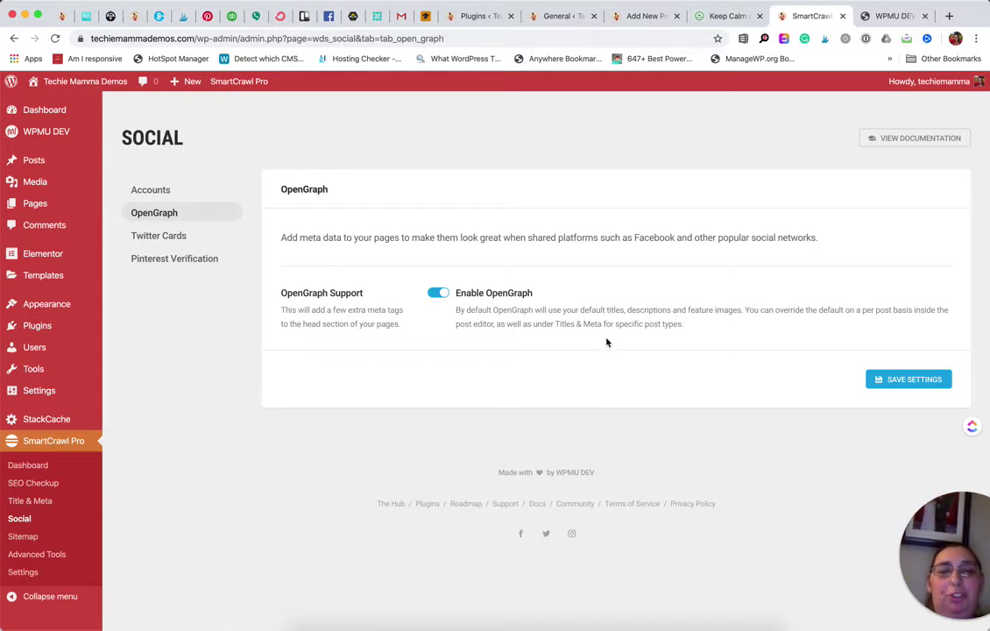
click(159, 235)
scroll(409, 430, down, 2)
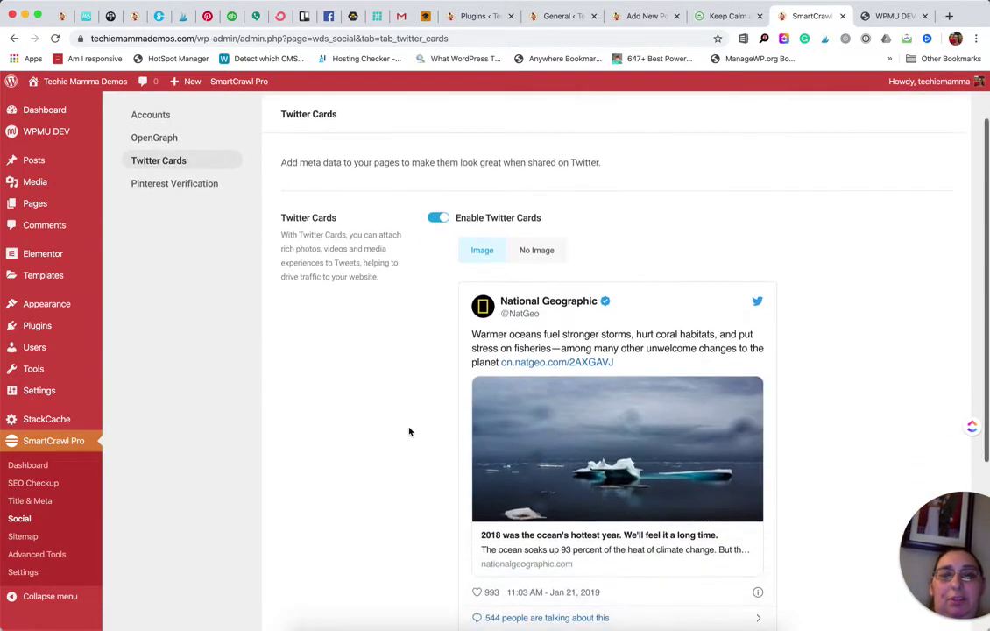
scroll(409, 431, down, 4)
scroll(409, 430, up, 3)
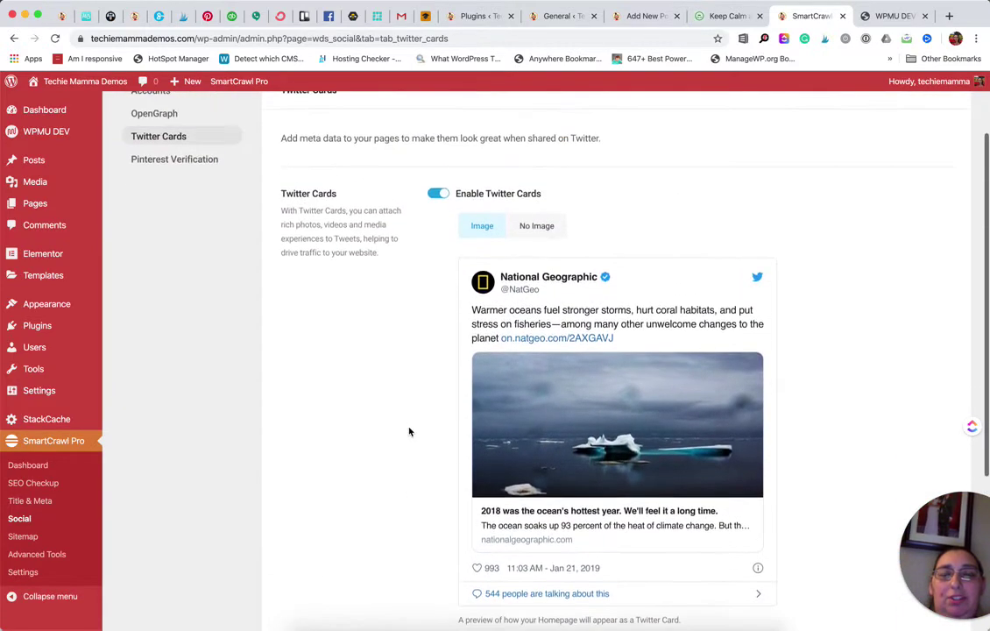
scroll(409, 431, up, 1)
scroll(408, 431, down, 3)
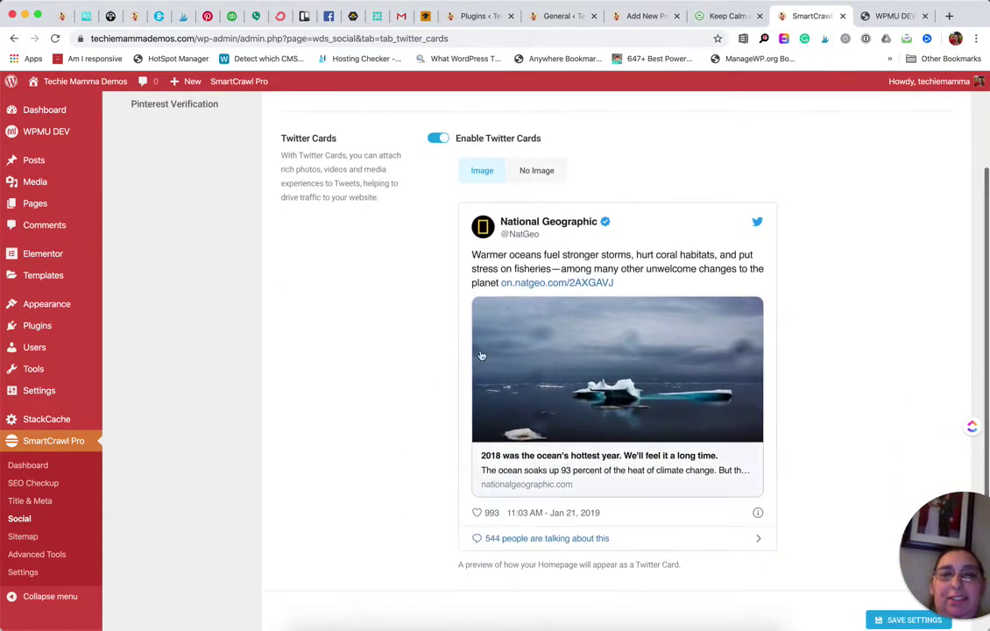
scroll(305, 294, up, 3)
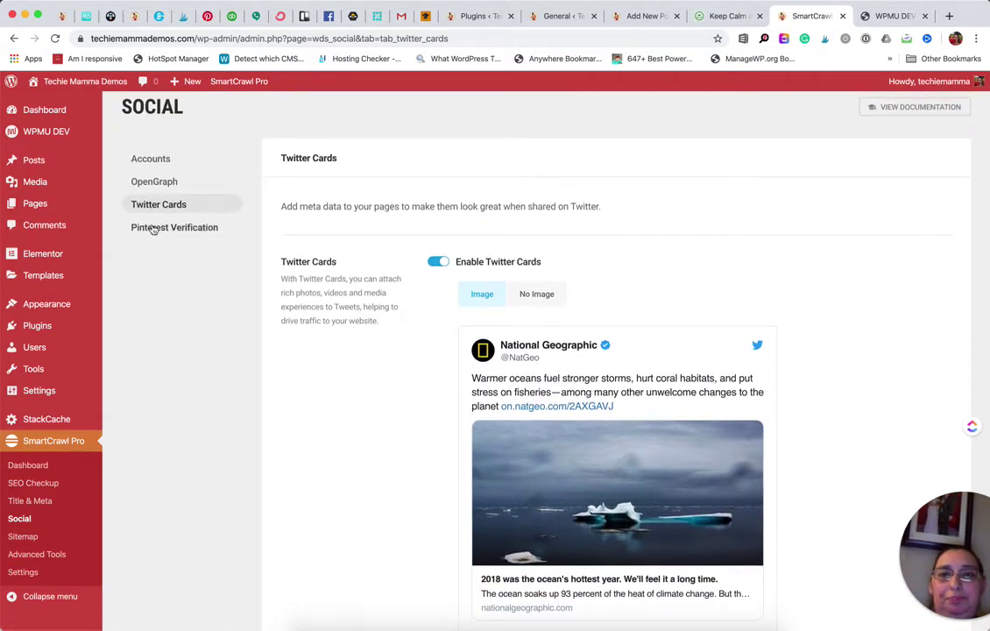
Show Pinterest Verification and select its empty meta tag field.
click(153, 229)
click(474, 282)
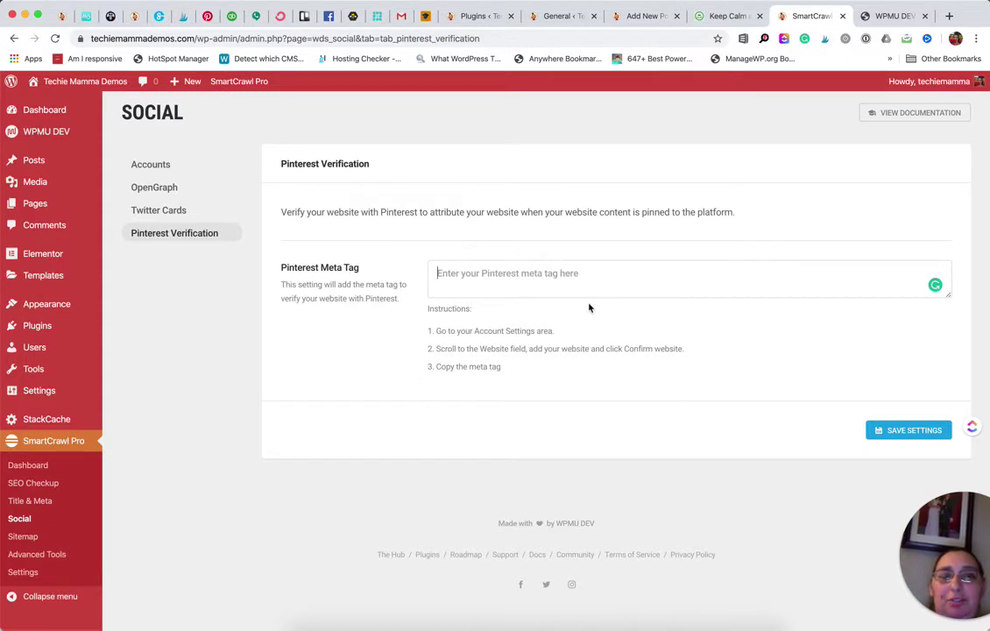
scroll(587, 306, up, 2)
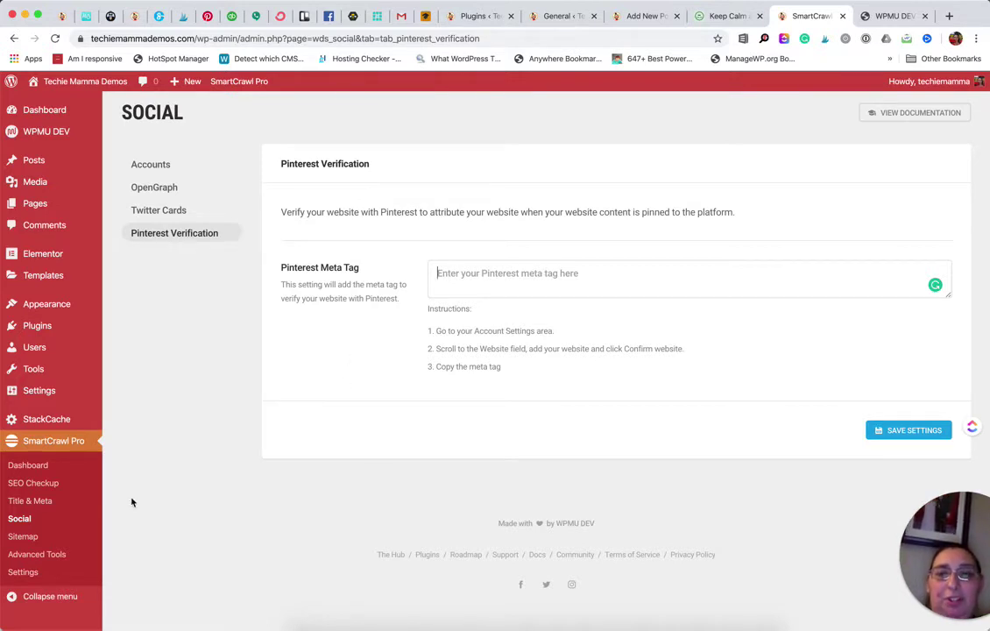
Open the Sitemap settings and review the sitemap, which reports 0 issues.
click(25, 537)
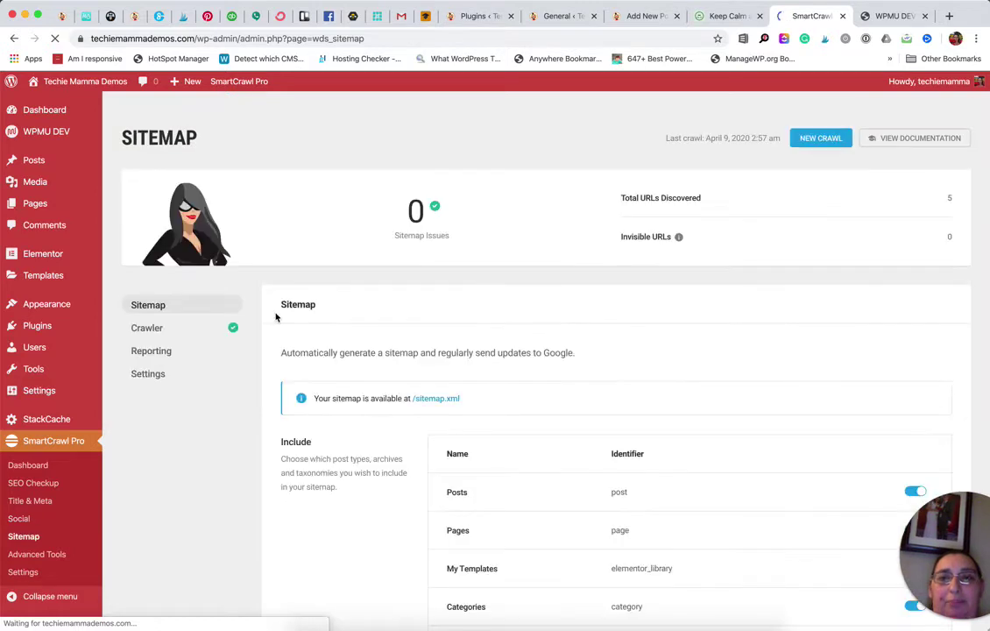
scroll(276, 317, down, 2)
scroll(275, 317, down, 3)
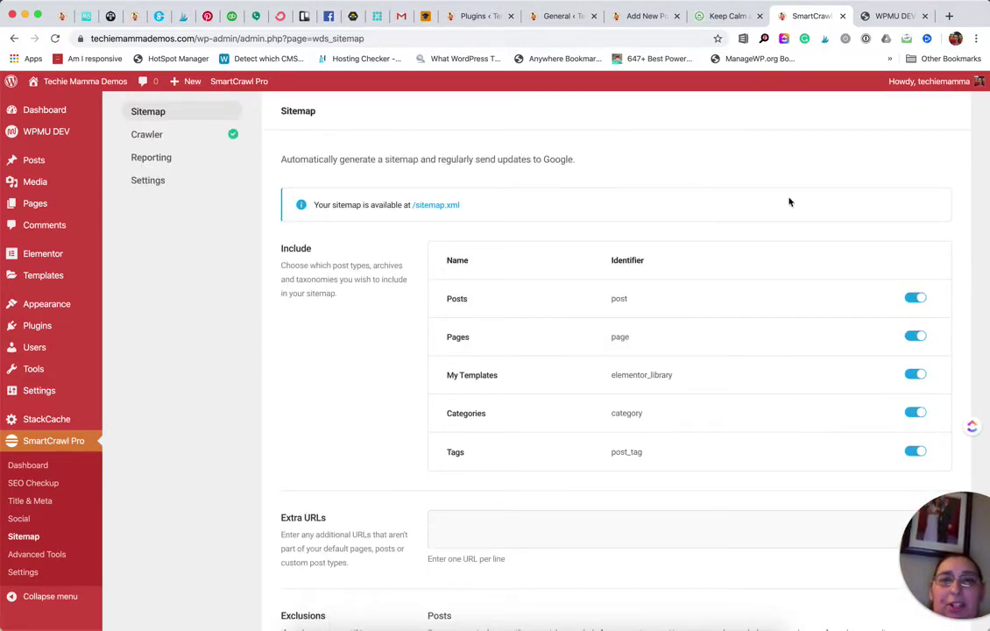
scroll(819, 401, down, 7)
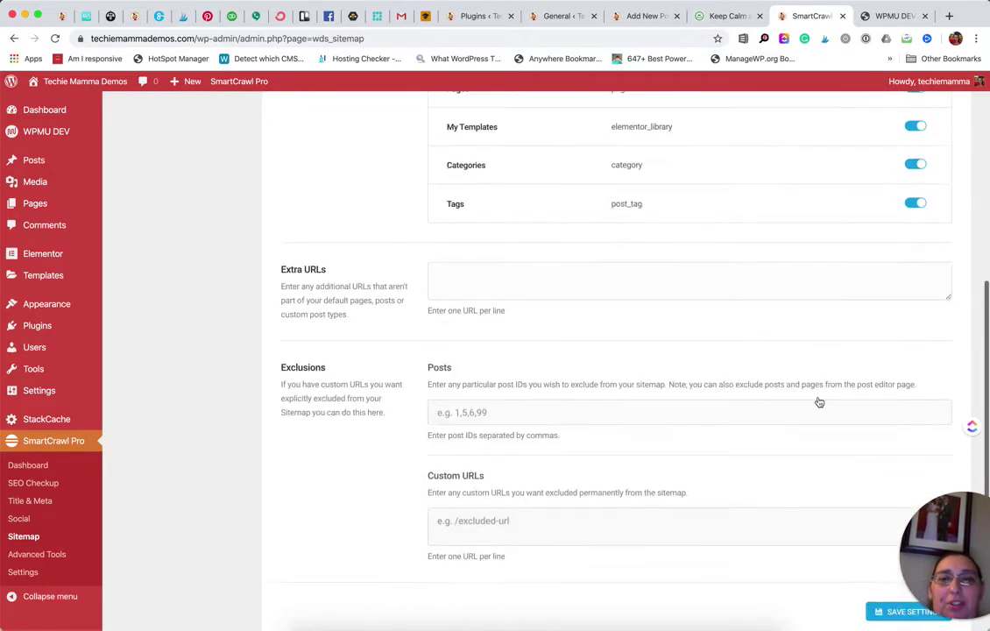
scroll(819, 401, down, 4)
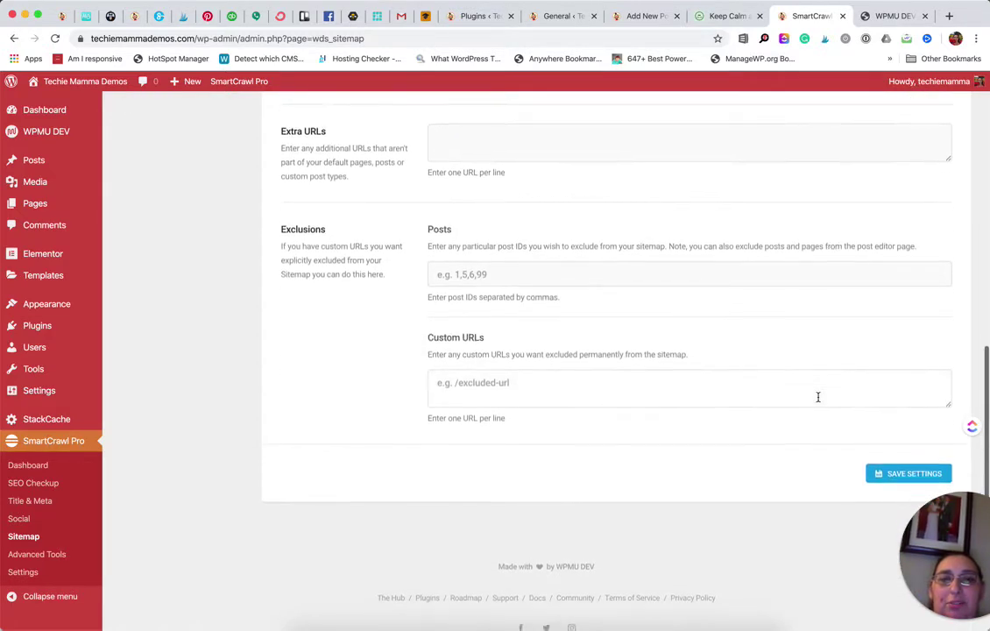
scroll(819, 401, up, 14)
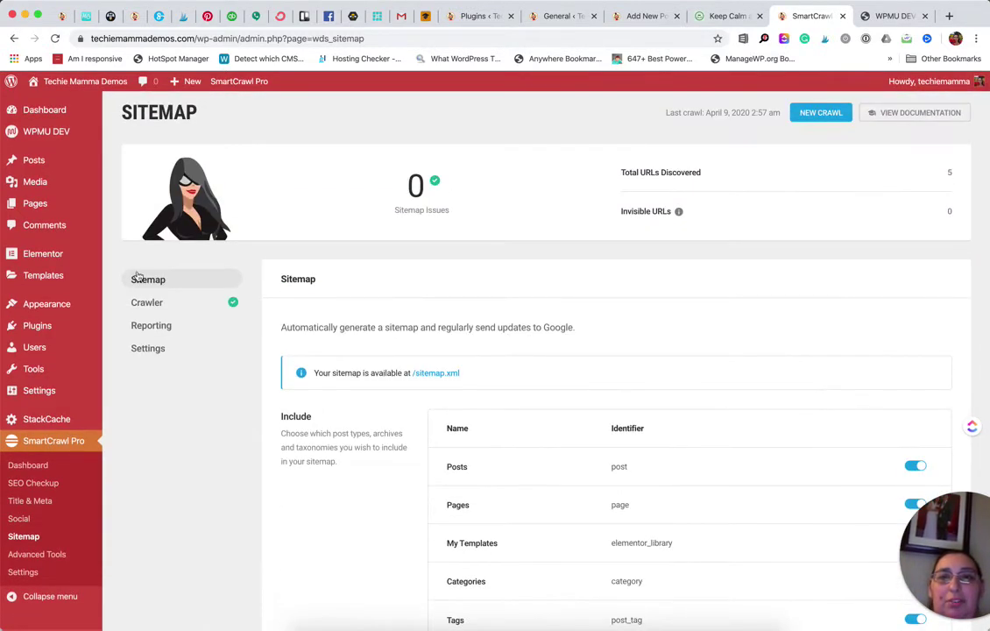
View the Crawler results and the Reporting options, where regular URL crawls are off.
click(147, 303)
scroll(431, 385, down, 2)
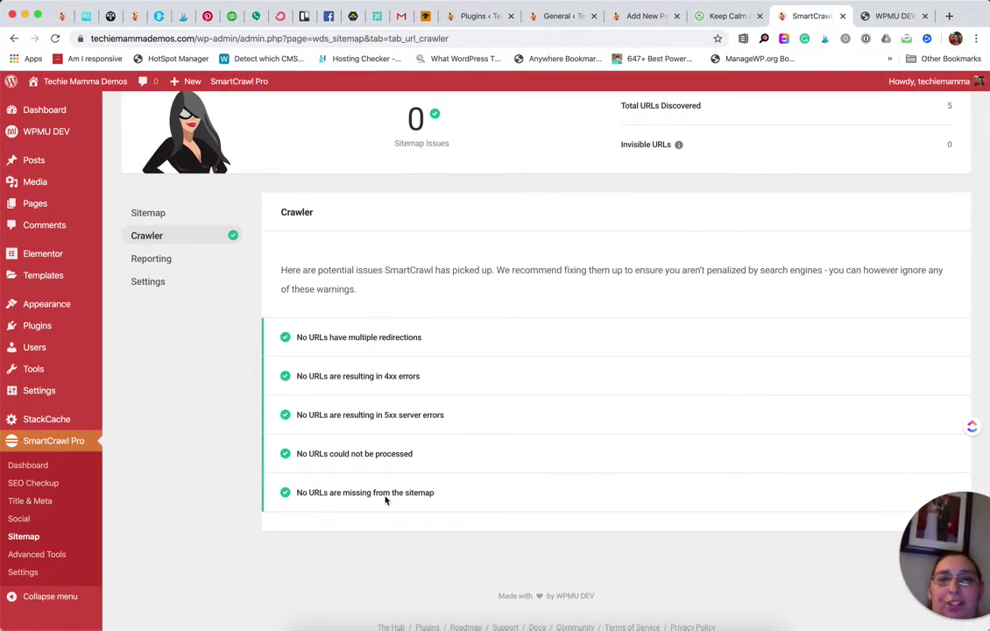
click(144, 259)
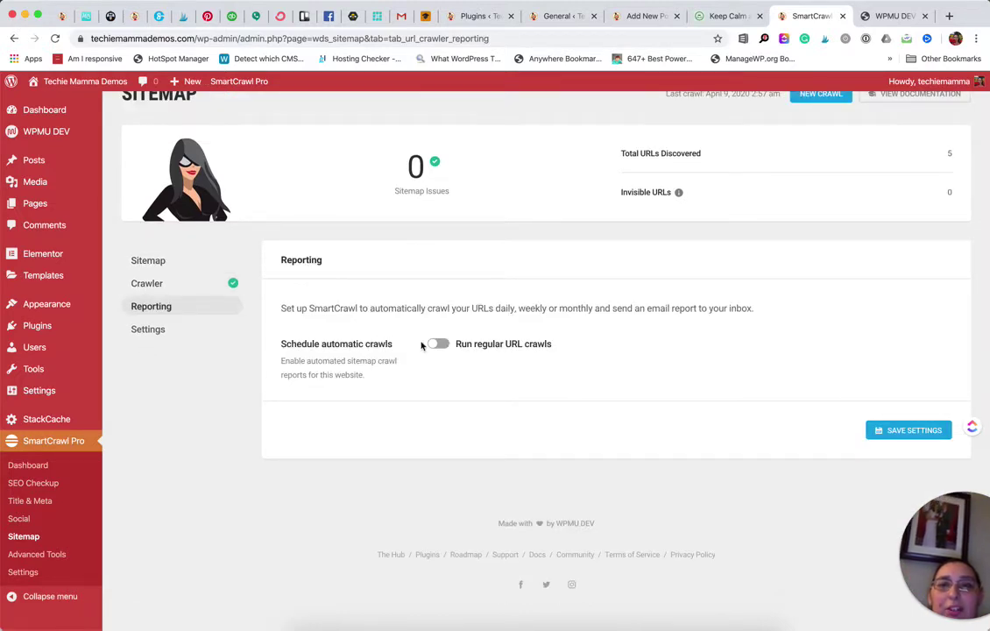
Open Sitemap Settings: default single sitemap.xml, image items off, auto-notify search engines off.
click(175, 328)
scroll(238, 340, down, 2)
scroll(239, 340, down, 2)
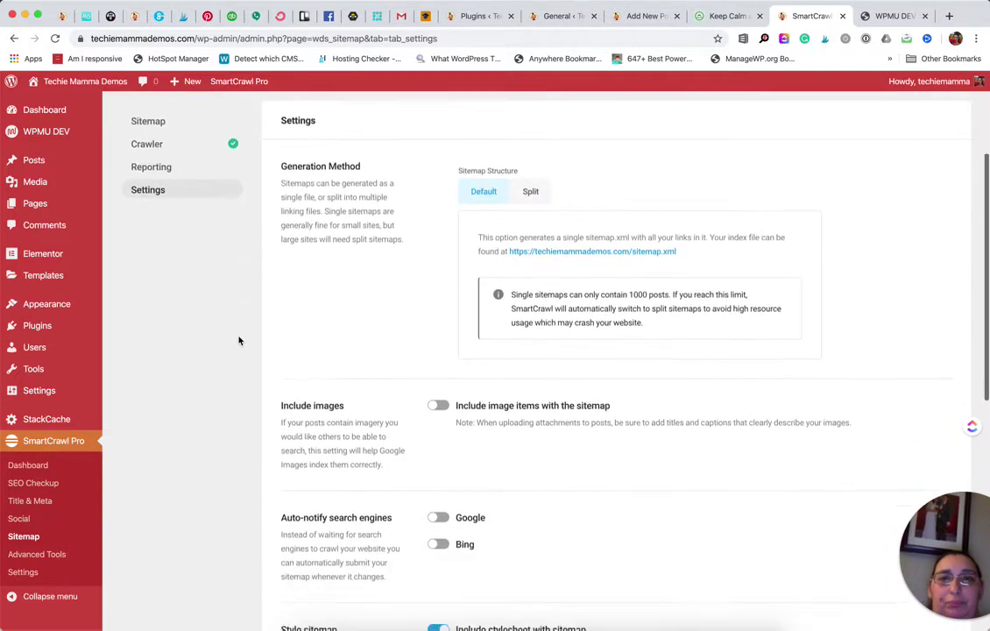
scroll(238, 340, up, 1)
scroll(238, 340, down, 6)
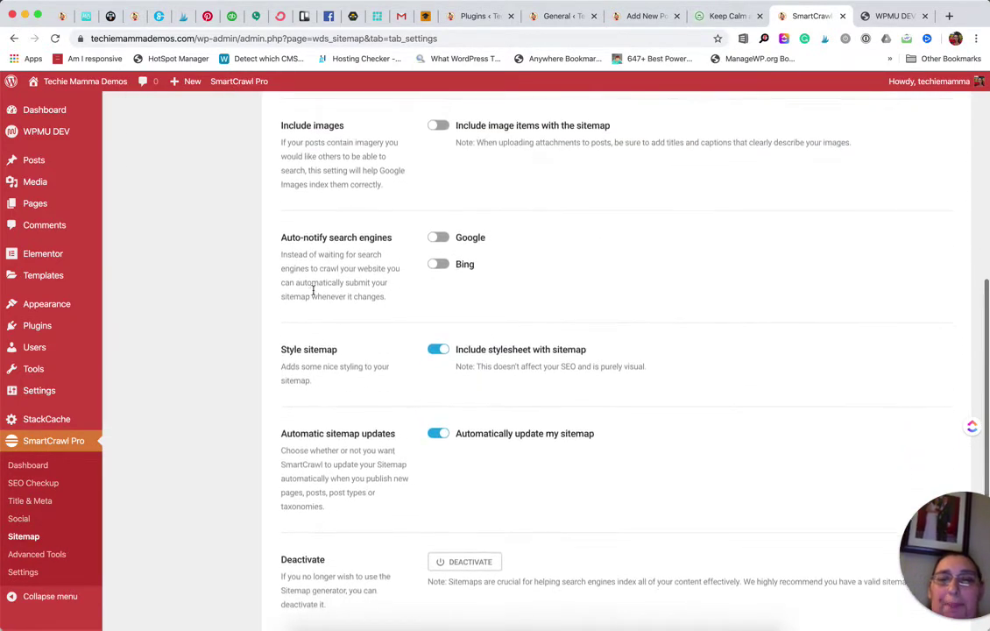
scroll(313, 292, down, 5)
scroll(313, 292, up, 5)
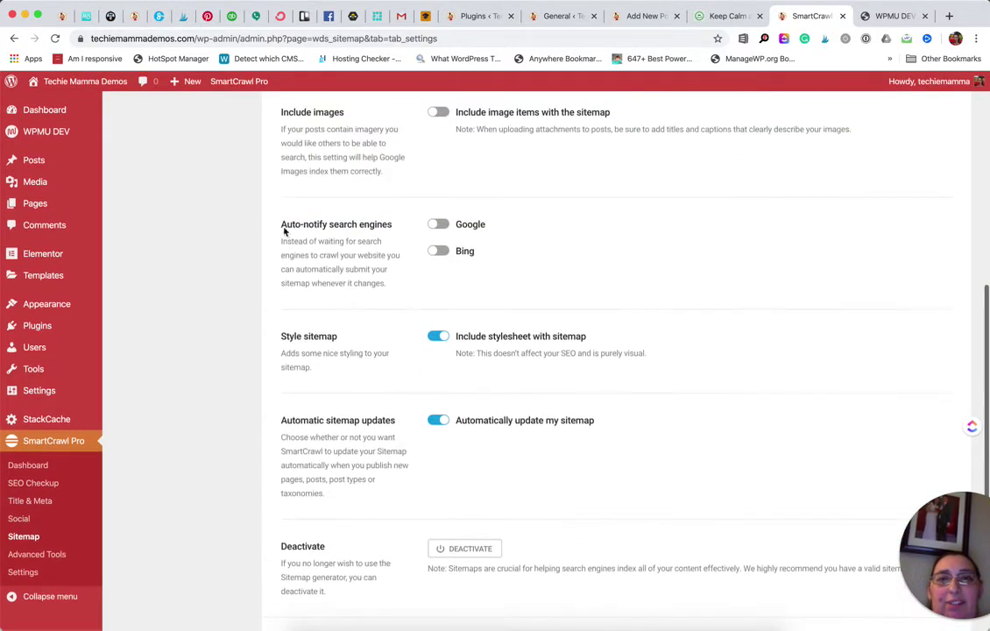
drag(282, 224, 390, 225)
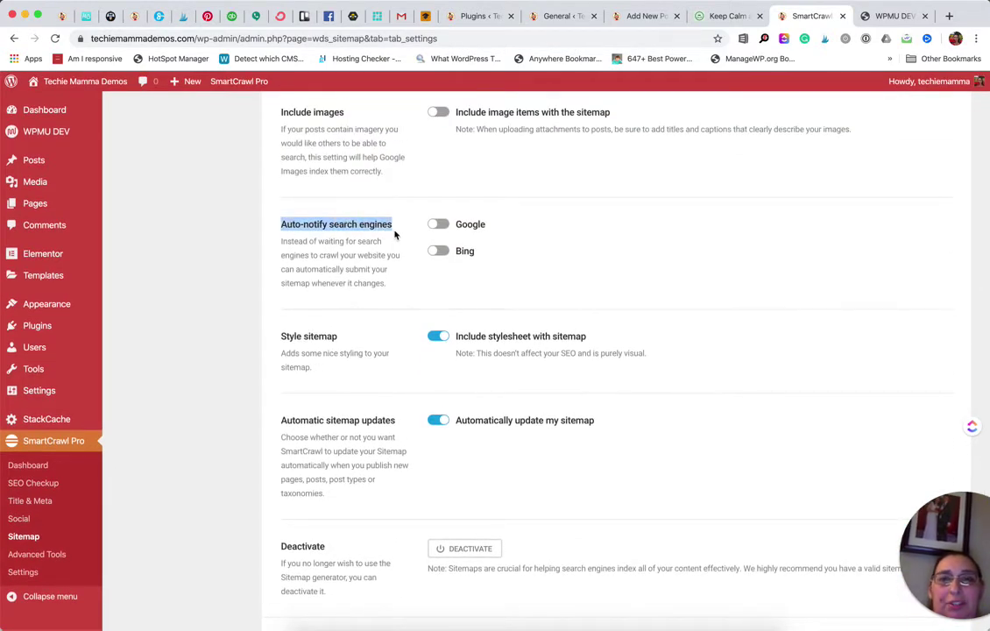
Review the remaining sitemap options, with stylesheet and automatic updates switched on.
scroll(394, 235, up, 1)
scroll(473, 302, up, 3)
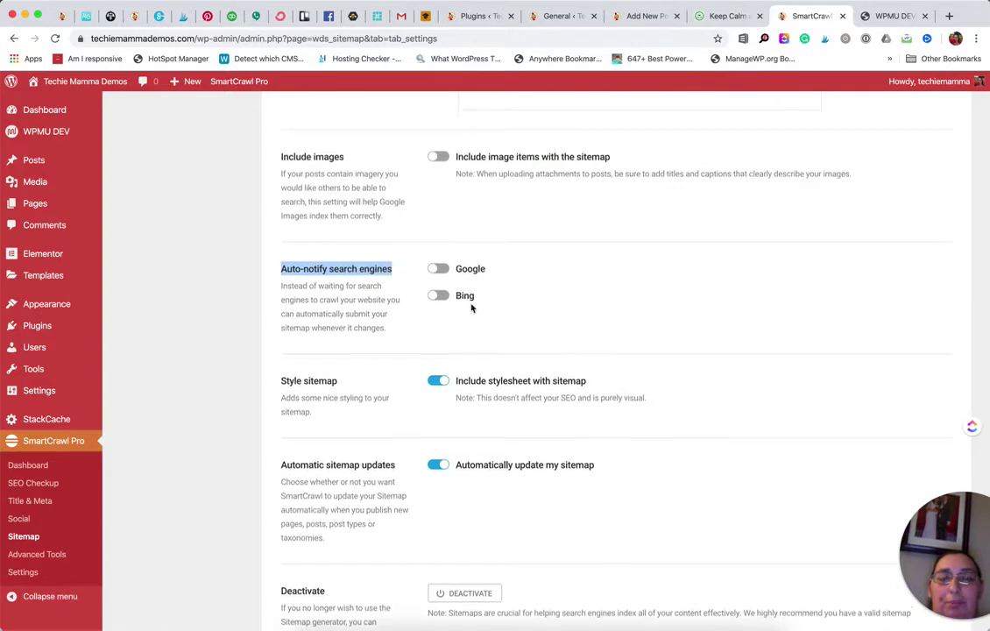
scroll(471, 307, up, 2)
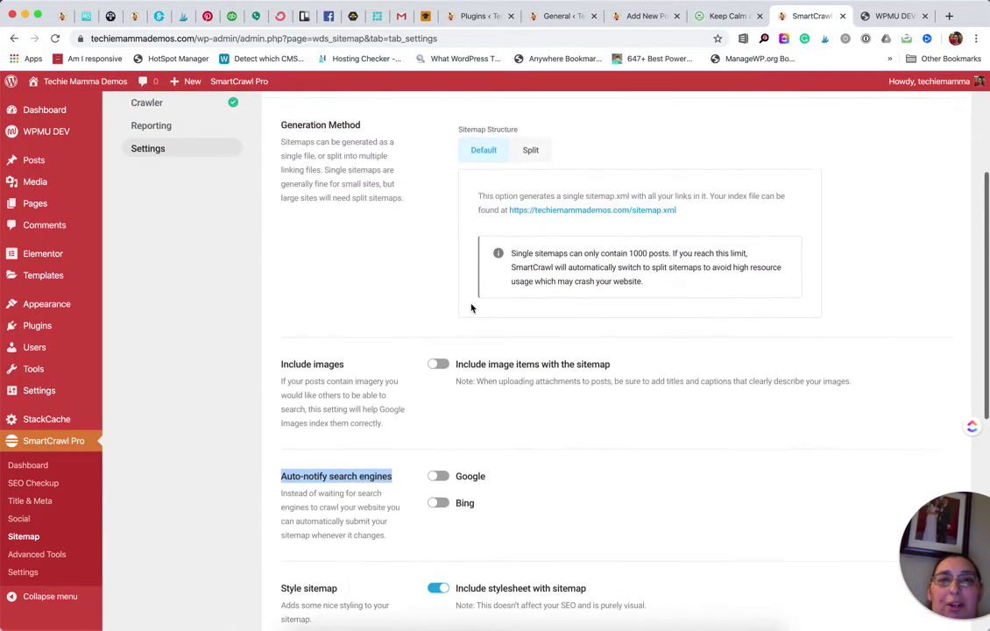
scroll(471, 307, down, 3)
scroll(471, 307, down, 4)
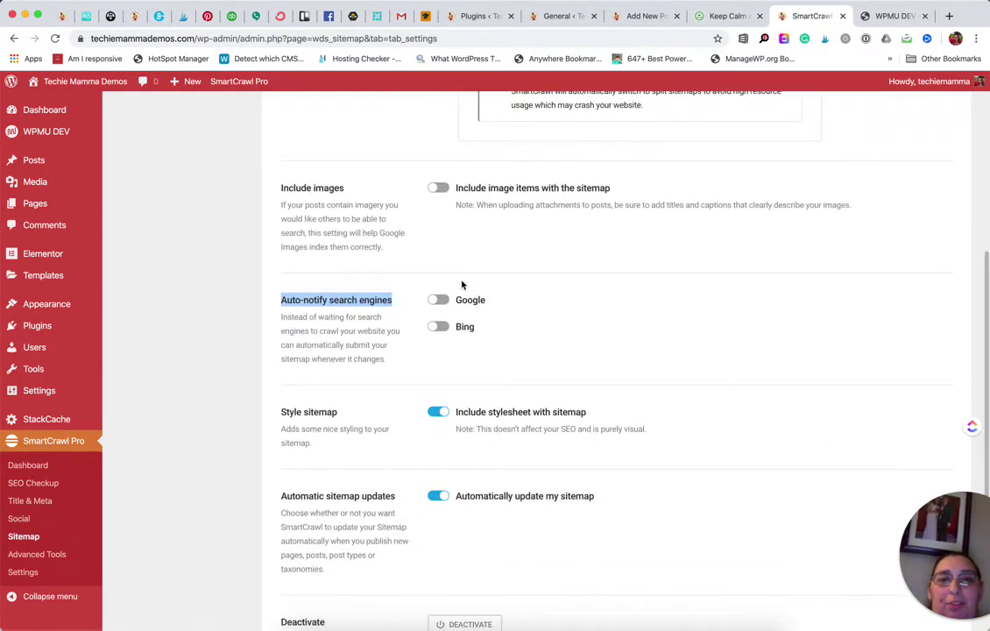
scroll(576, 397, up, 8)
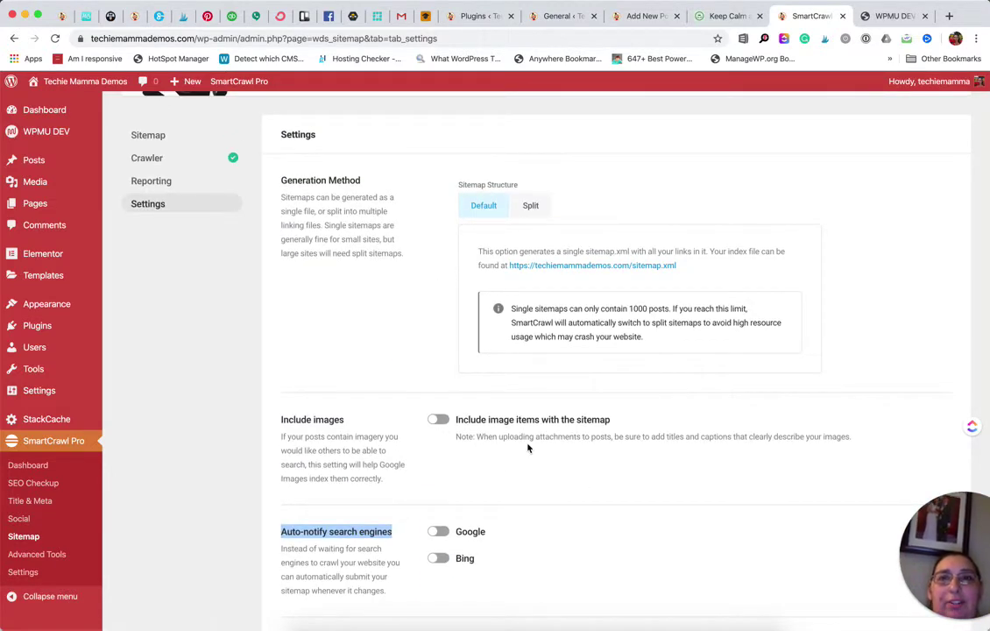
scroll(527, 448, up, 4)
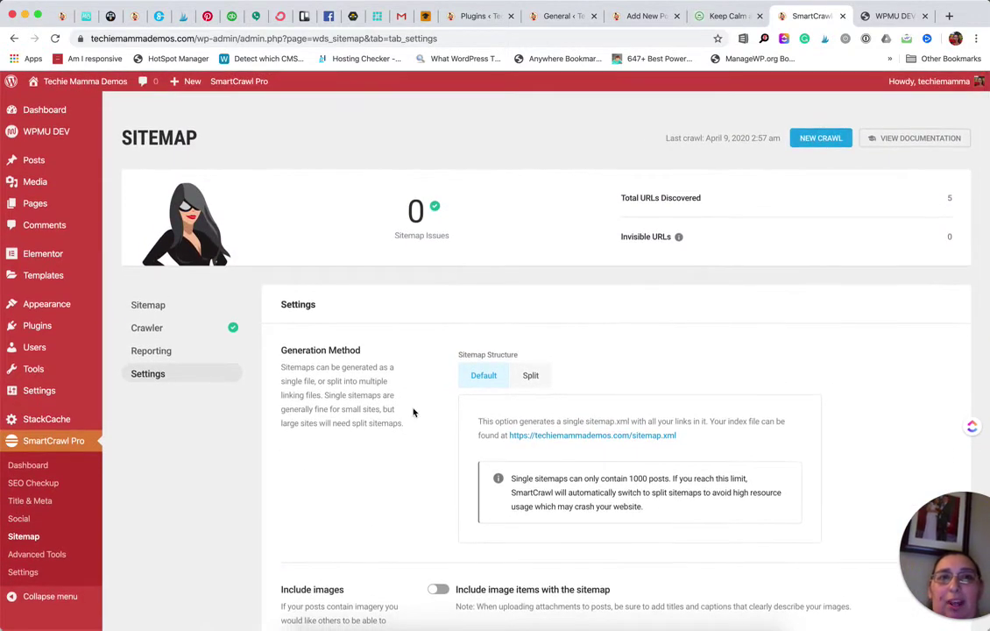
scroll(414, 412, down, 1)
scroll(338, 439, down, 1)
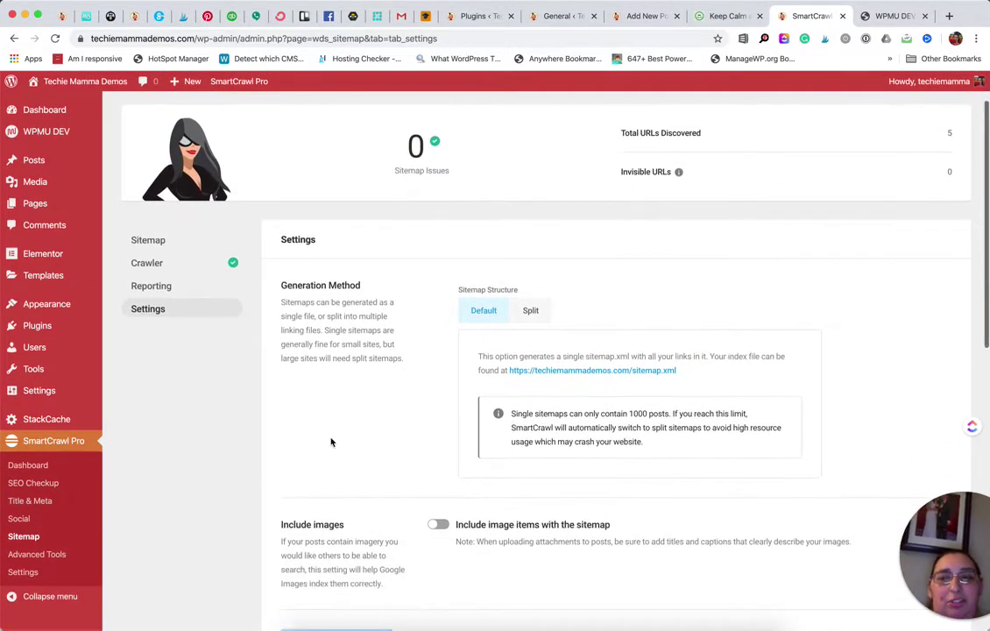
Open Advanced Tools and view URL Redirection, which has no redirects yet.
click(61, 555)
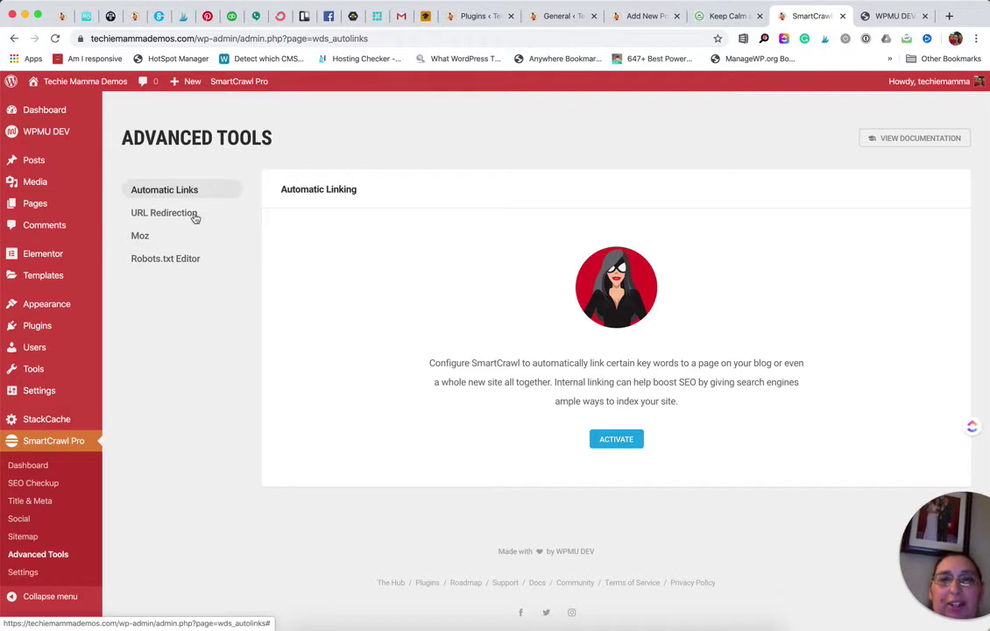
click(172, 215)
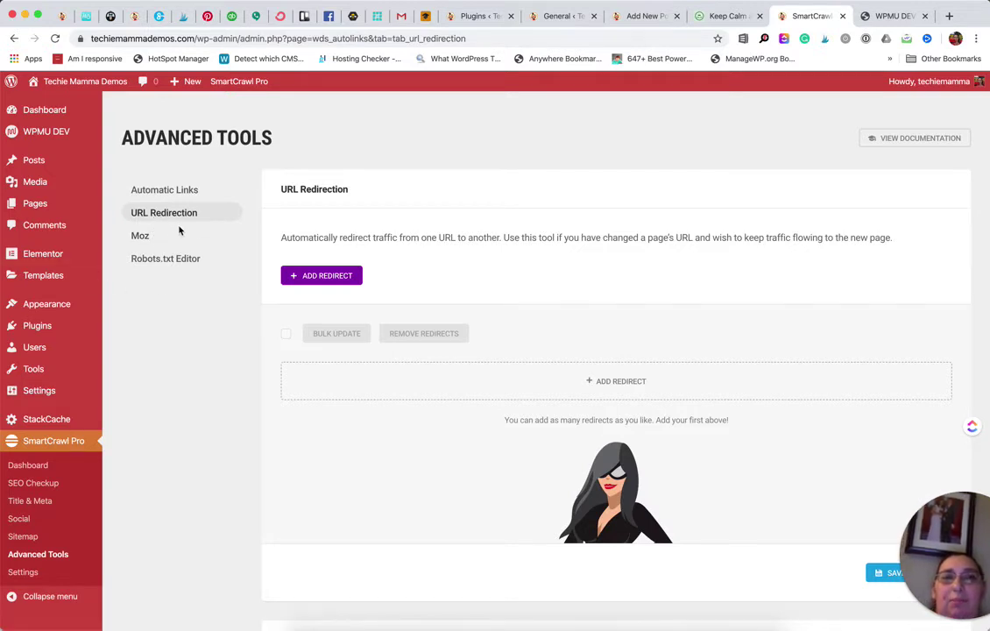
View the Moz account connection section in Advanced Tools.
click(140, 236)
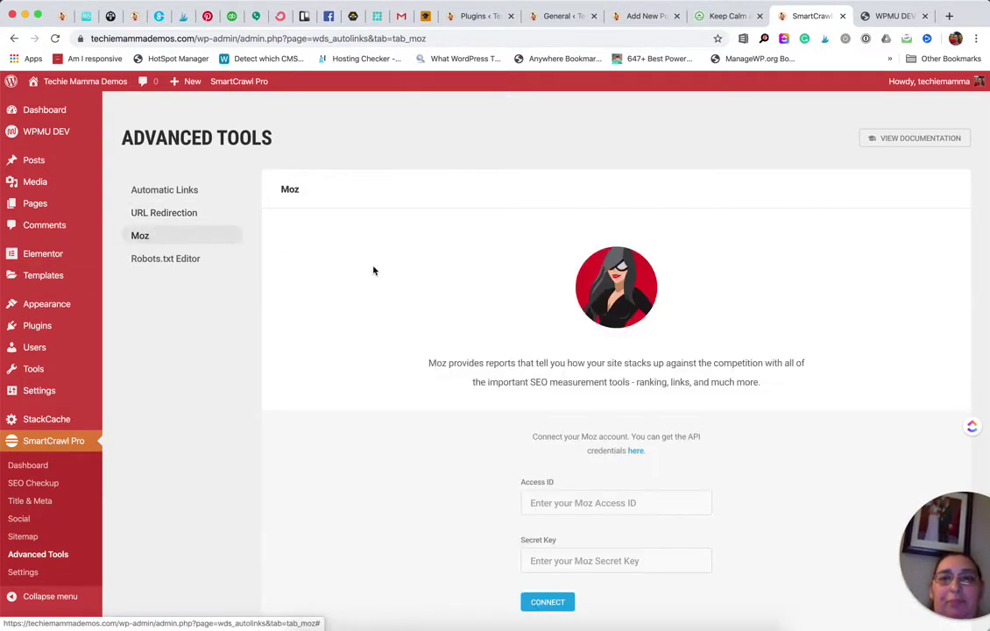
scroll(370, 352, down, 5)
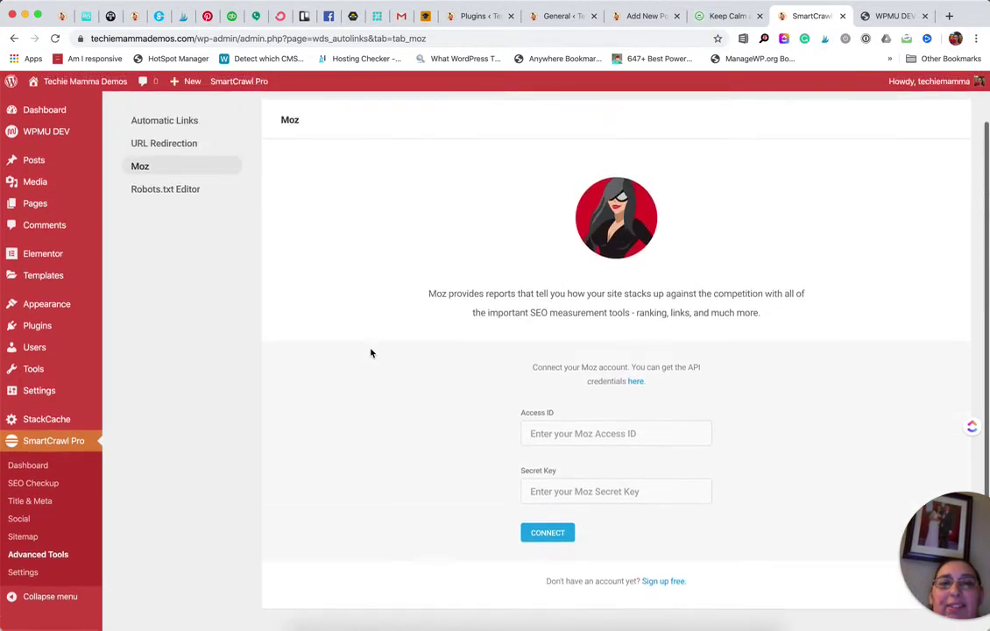
scroll(371, 352, up, 5)
scroll(370, 352, down, 5)
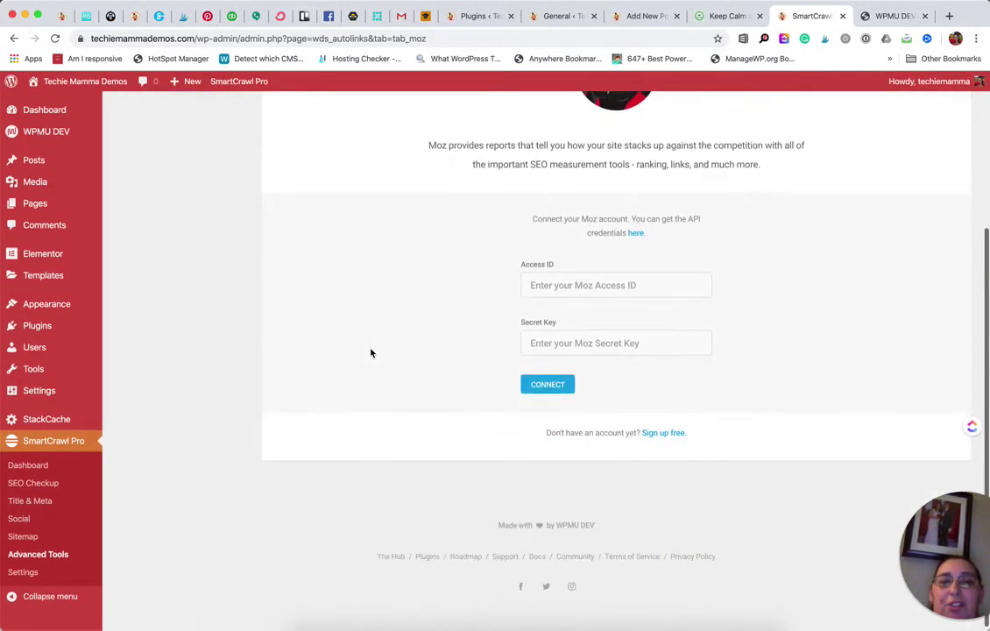
scroll(370, 352, up, 4)
scroll(371, 352, up, 2)
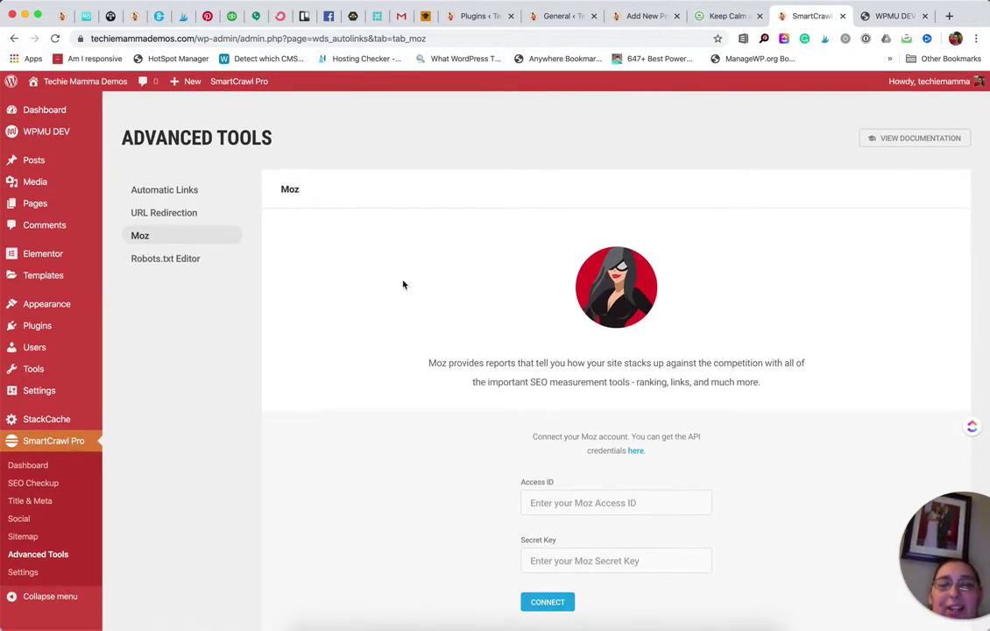
scroll(403, 284, up, 1)
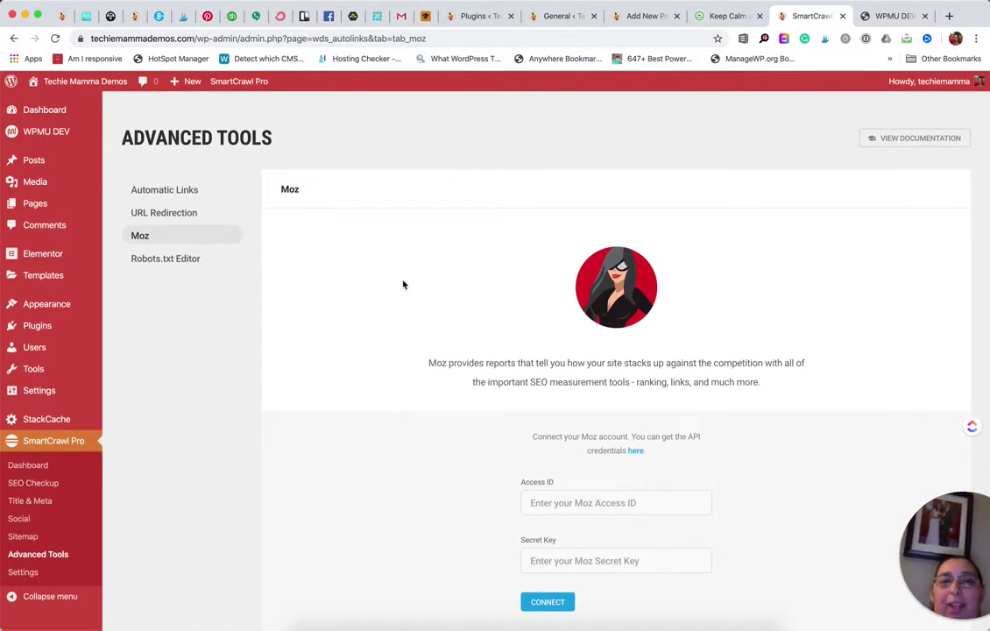
Review the Robots.txt Editor's Output, Include Sitemap and Customize sections.
click(176, 258)
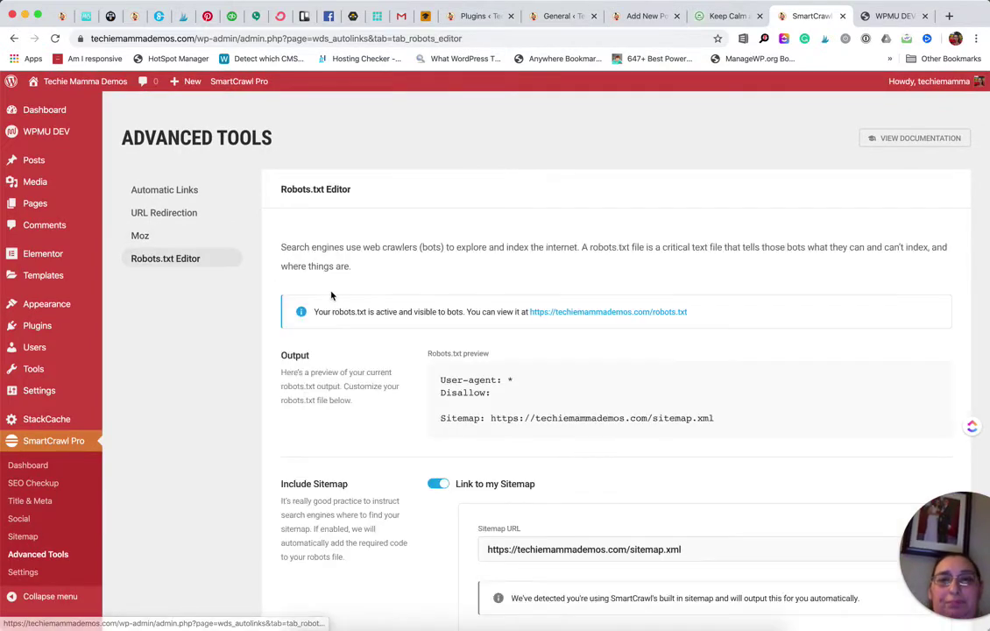
scroll(379, 324, down, 2)
scroll(379, 327, down, 3)
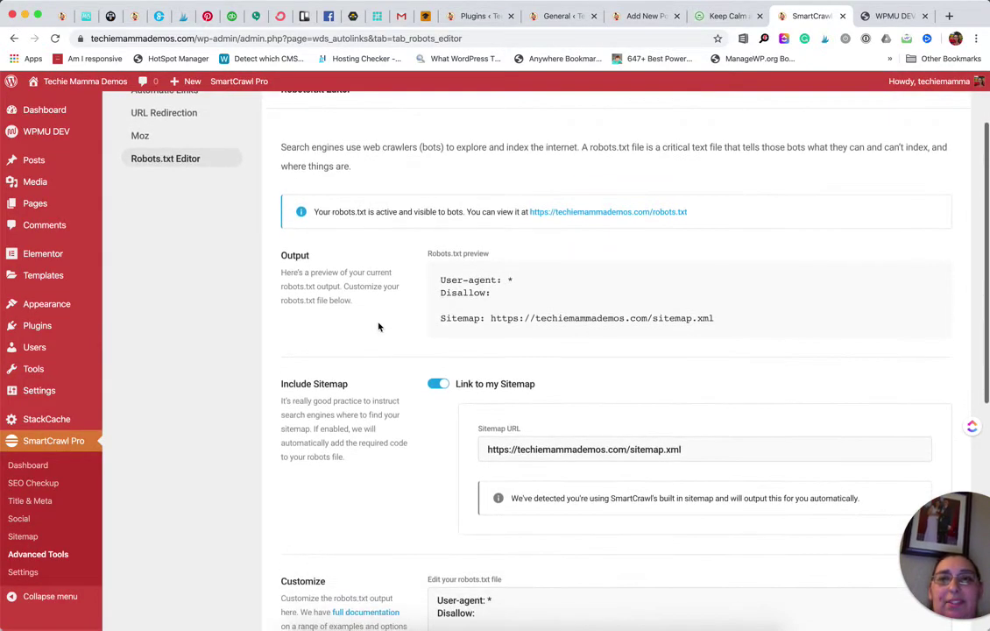
scroll(378, 327, down, 10)
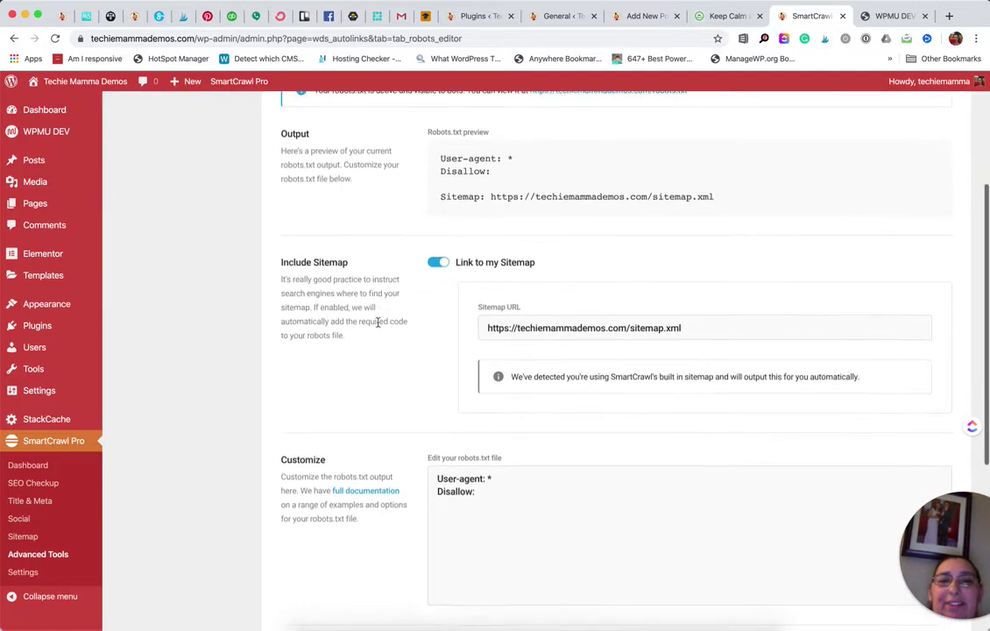
scroll(378, 327, up, 12)
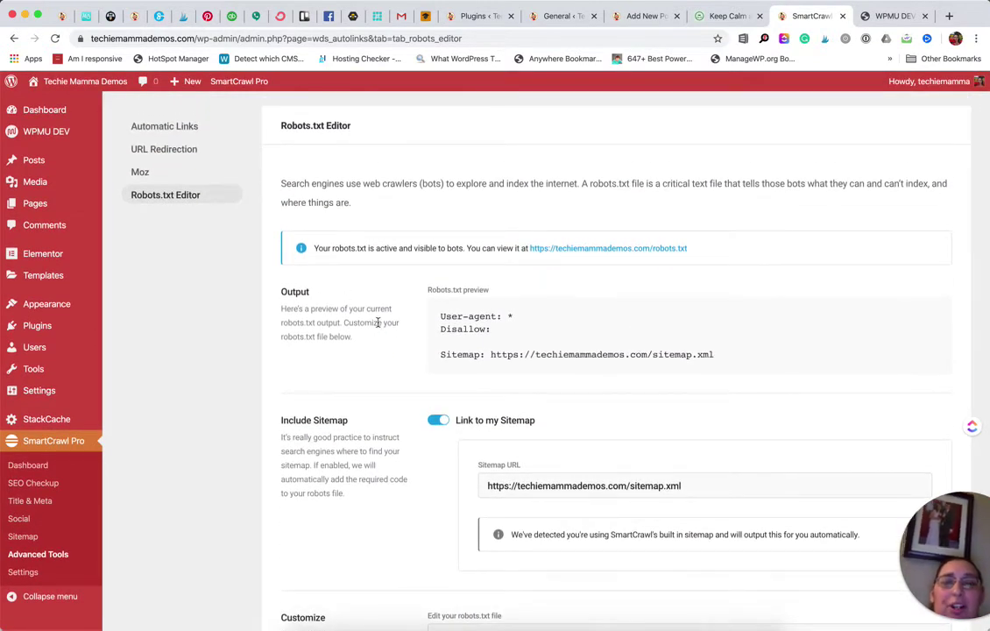
scroll(378, 323, down, 2)
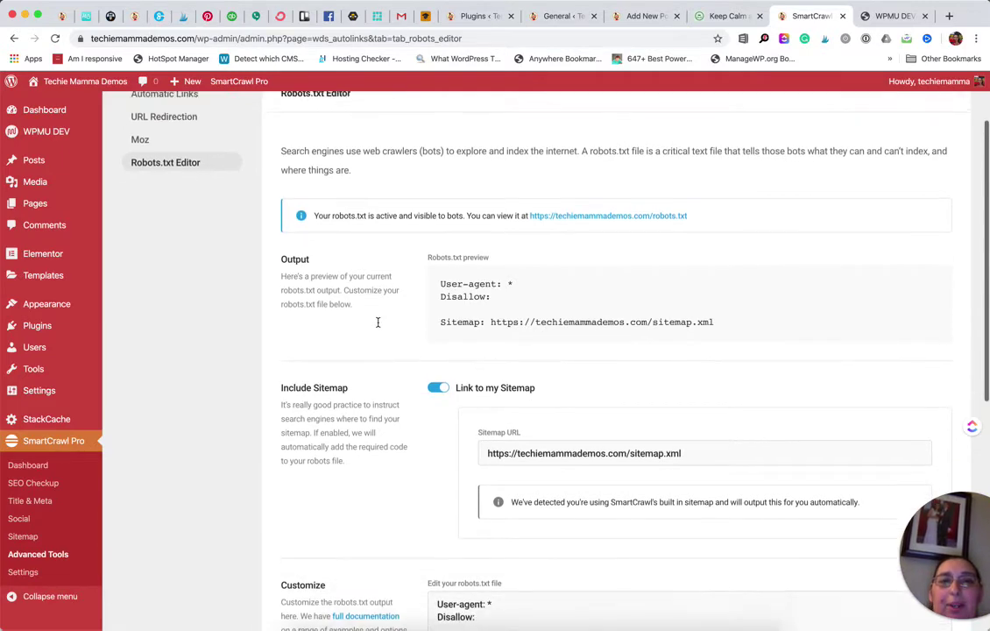
scroll(378, 322, up, 3)
scroll(379, 322, down, 4)
scroll(378, 324, down, 3)
Open SmartCrawl's General Settings, with Page Analysis and Readability Analysis on.
click(21, 574)
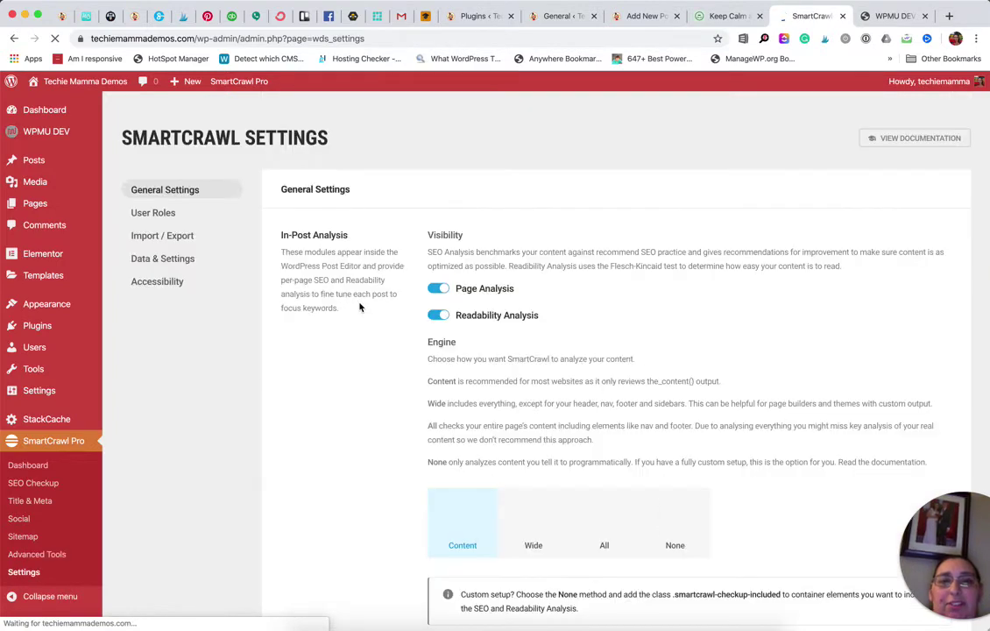
scroll(363, 364, down, 2)
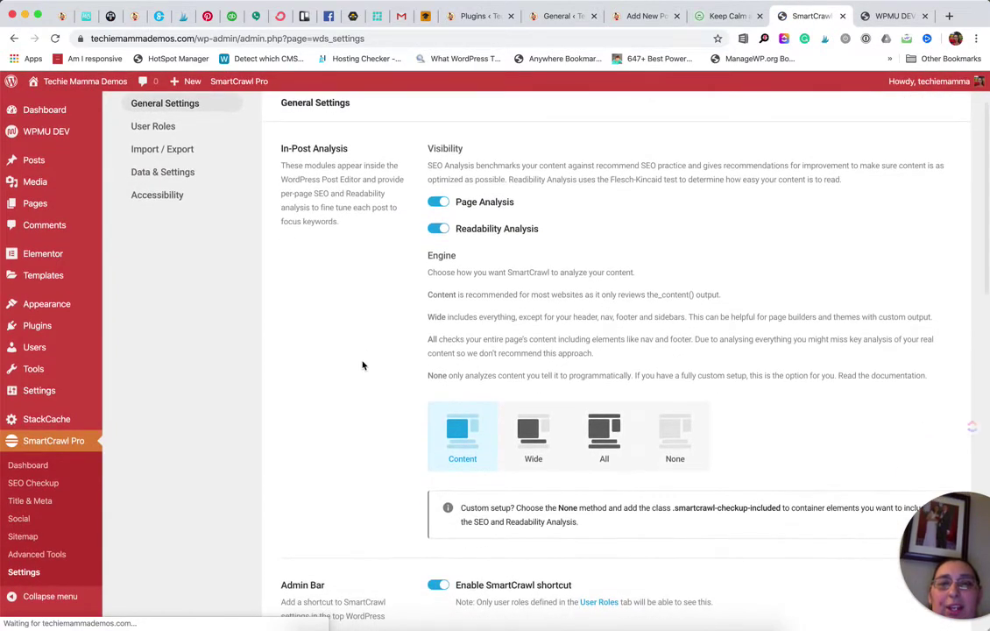
scroll(363, 364, up, 1)
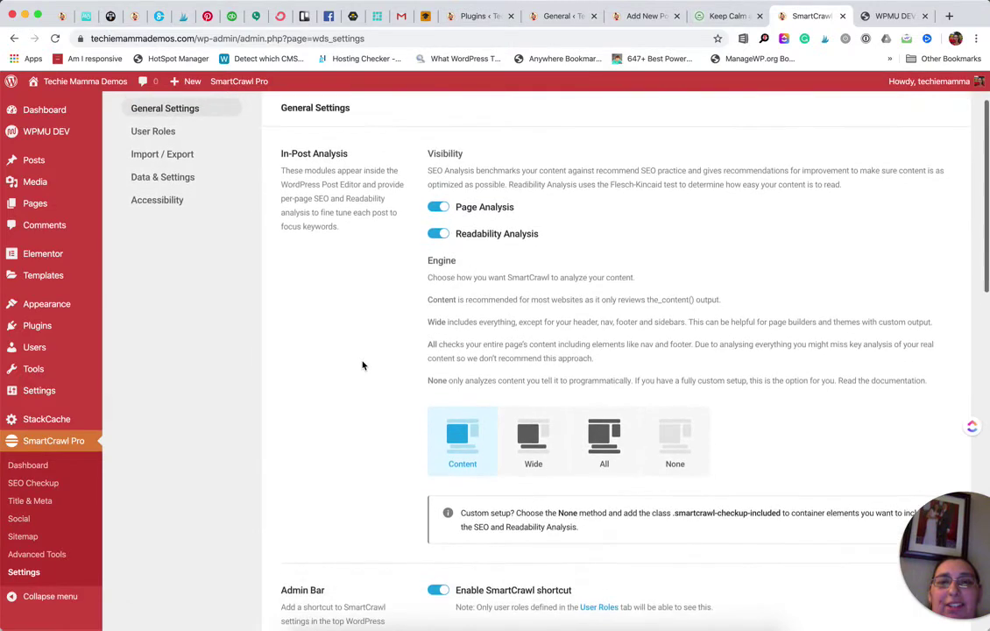
scroll(557, 263, down, 3)
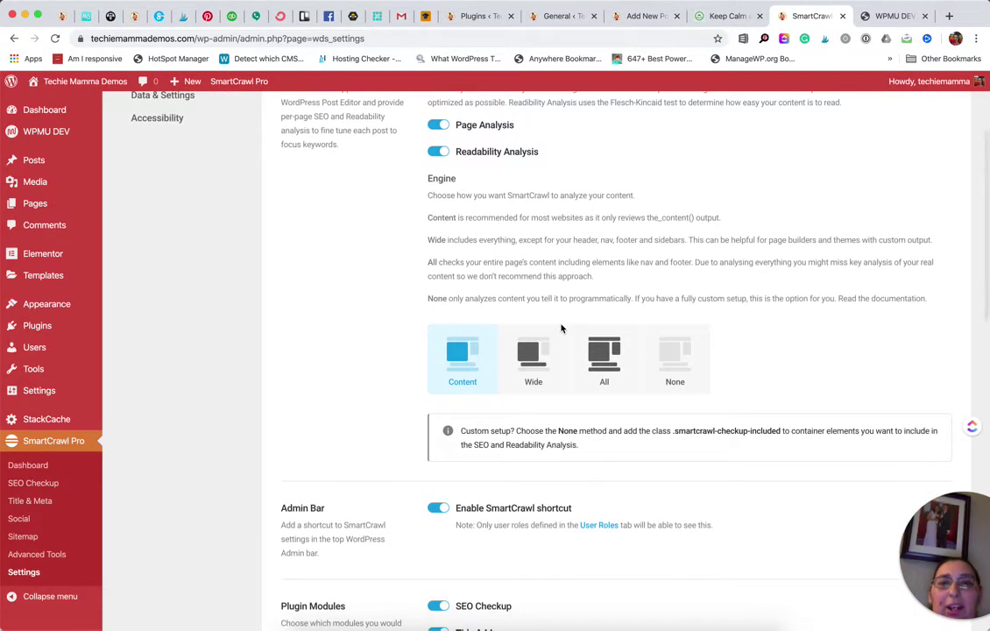
scroll(557, 389, down, 2)
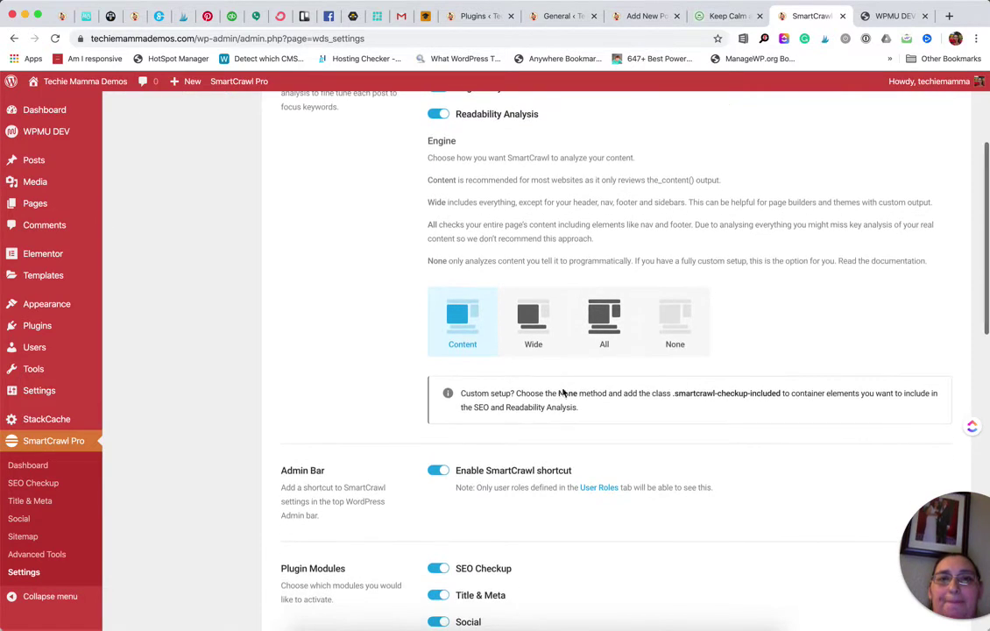
scroll(578, 359, down, 1)
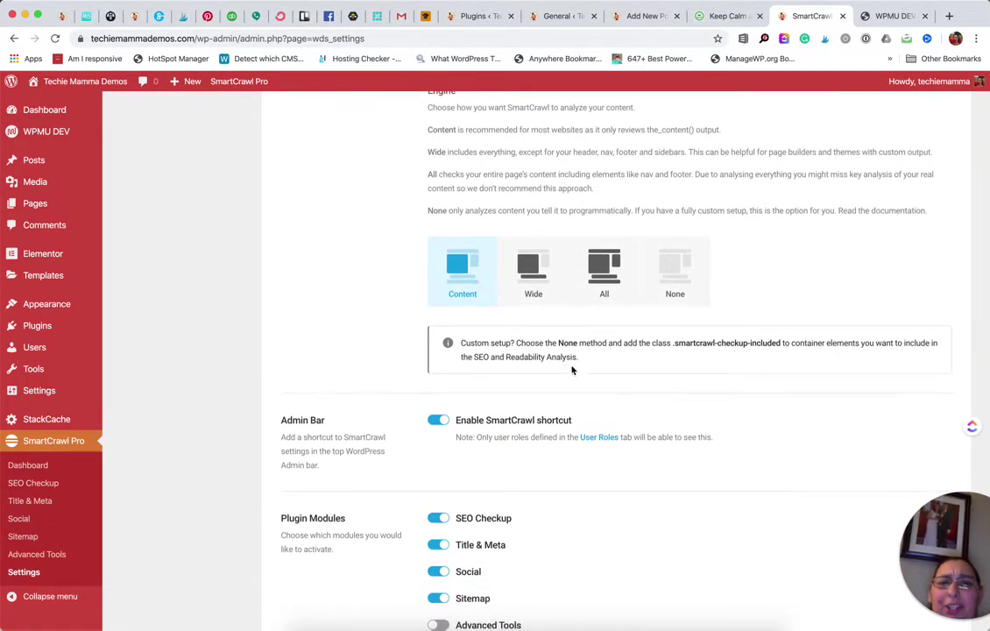
scroll(712, 302, up, 2)
scroll(711, 302, down, 1)
scroll(762, 307, down, 1)
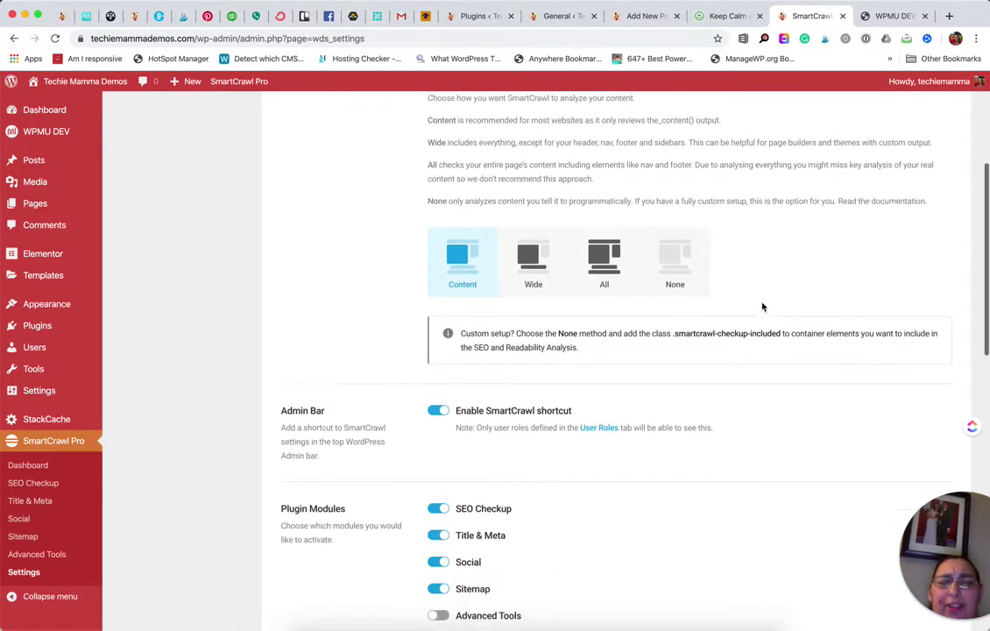
scroll(673, 311, down, 1)
scroll(563, 453, down, 2)
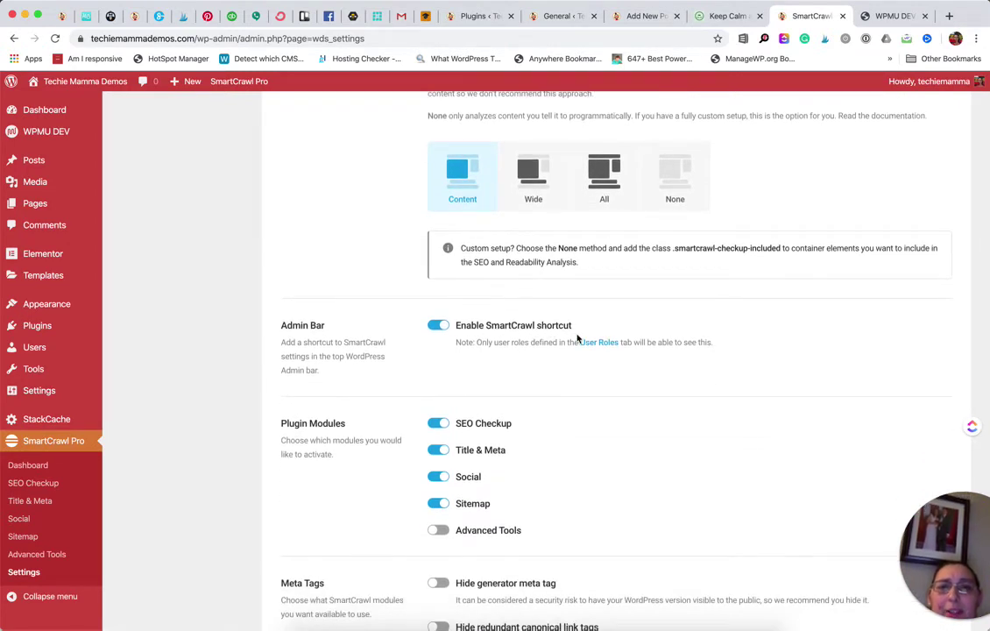
scroll(575, 344, down, 1)
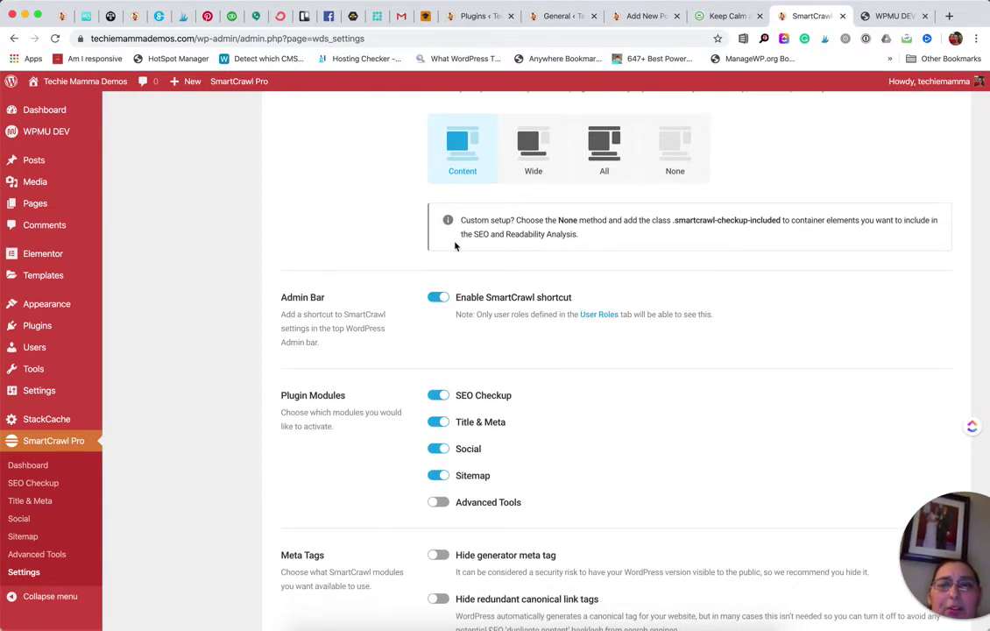
Review modules: SEO Checkup, Title & Meta, Social and Sitemap on; Advanced Tools off.
mouse_move(205, 75)
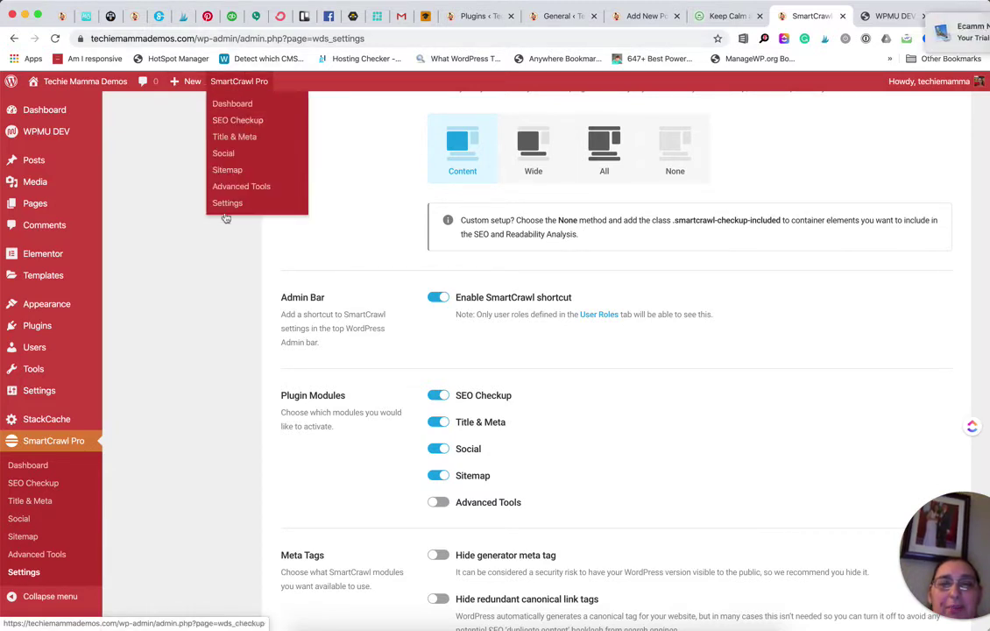
scroll(234, 373, down, 2)
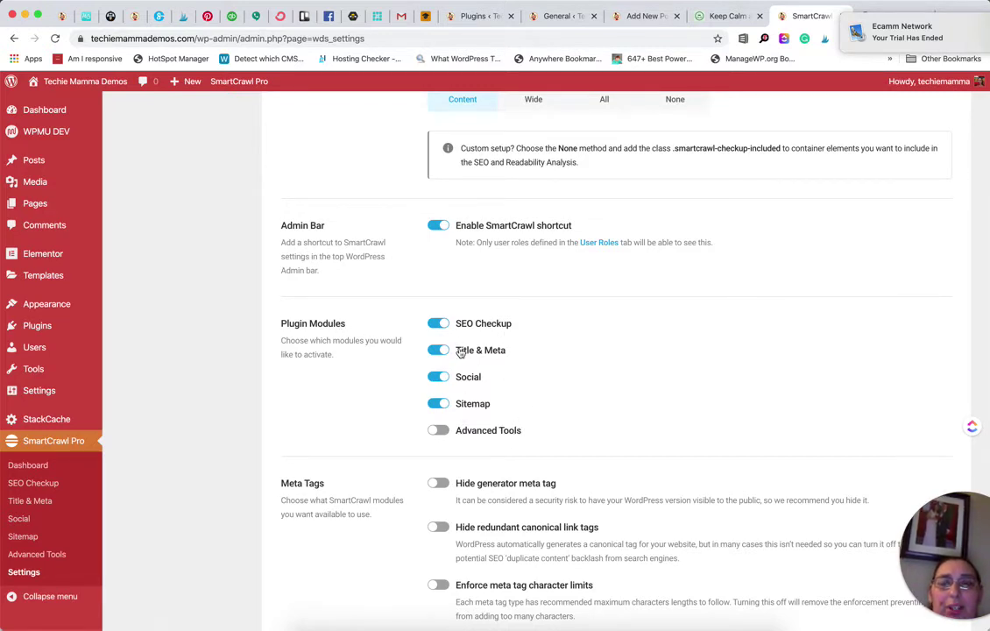
scroll(465, 385, down, 3)
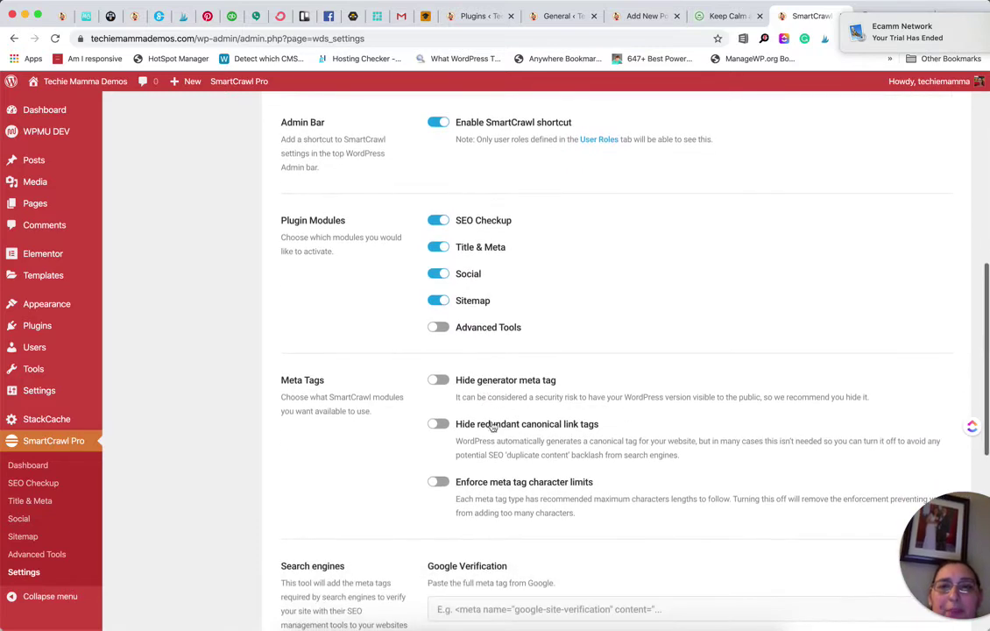
scroll(496, 461, down, 3)
scroll(497, 461, down, 3)
scroll(551, 409, down, 4)
scroll(538, 457, up, 5)
scroll(539, 459, up, 1)
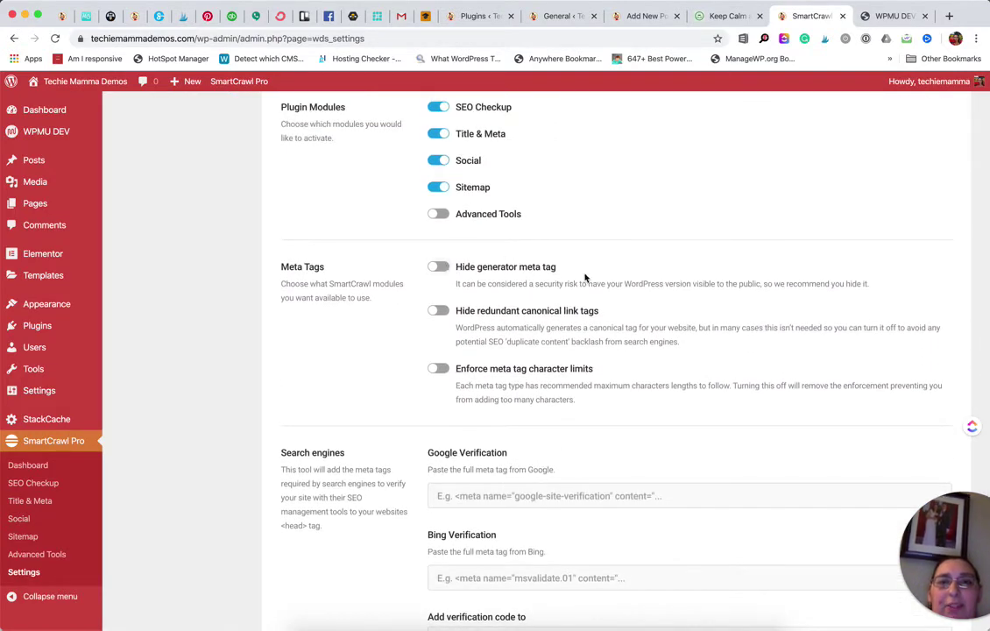
scroll(541, 321, down, 1)
scroll(541, 321, up, 1)
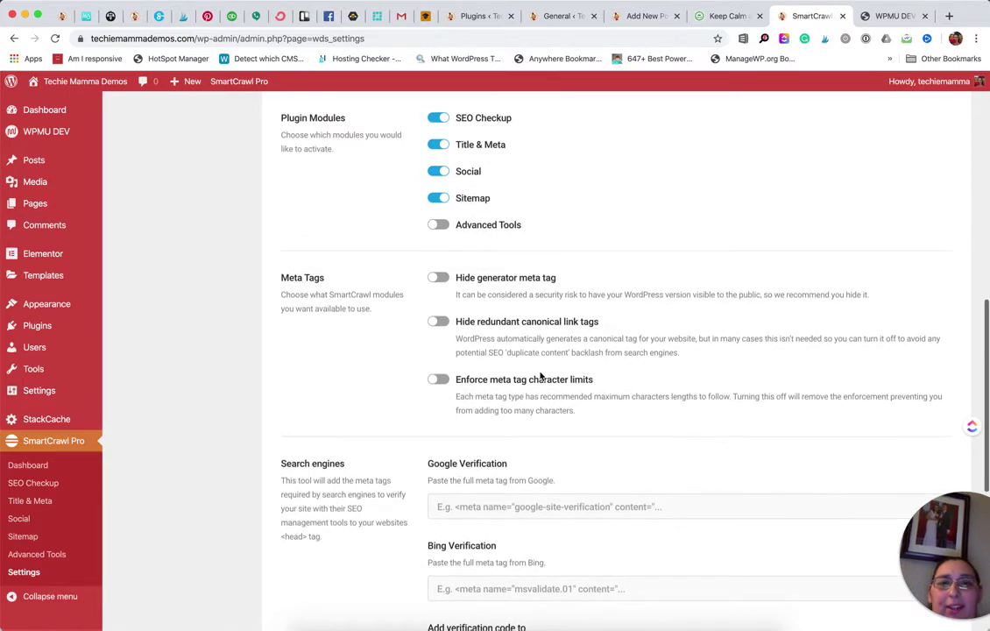
scroll(540, 375, down, 1)
scroll(539, 373, up, 4)
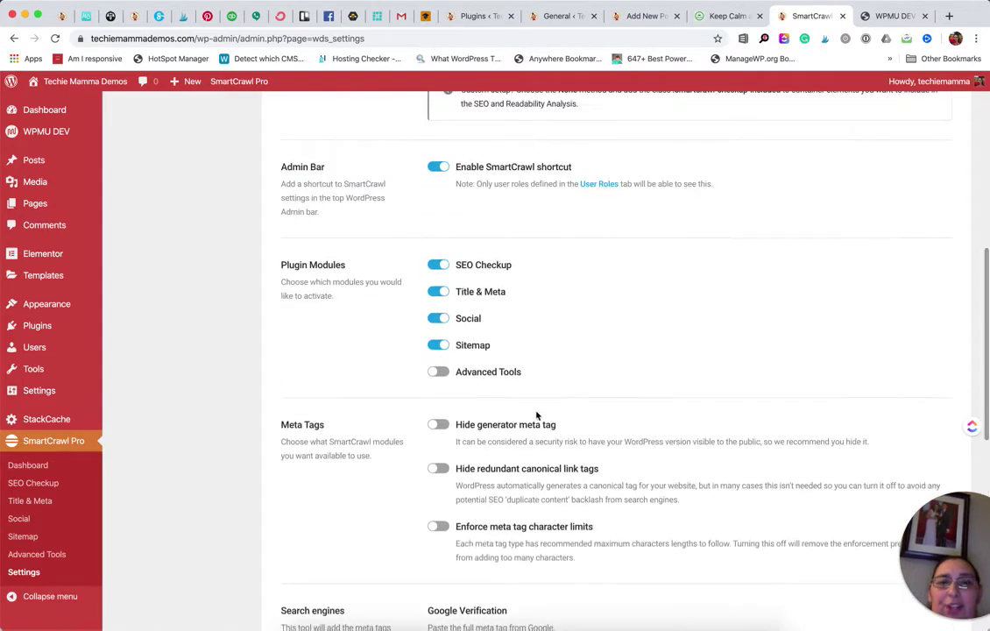
scroll(529, 499, up, 2)
scroll(526, 534, down, 4)
scroll(526, 531, up, 1)
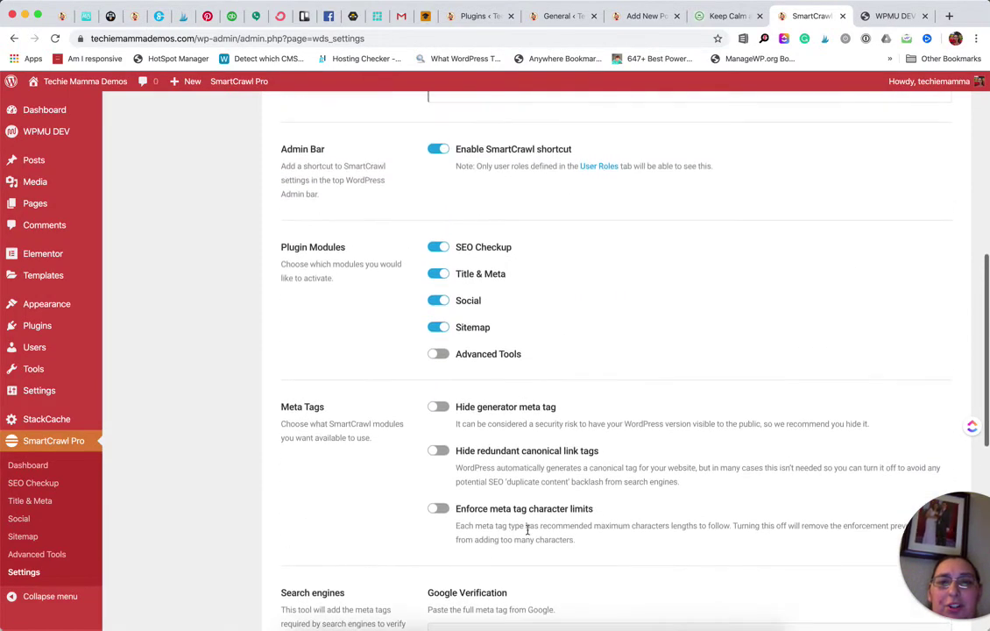
scroll(526, 530, up, 10)
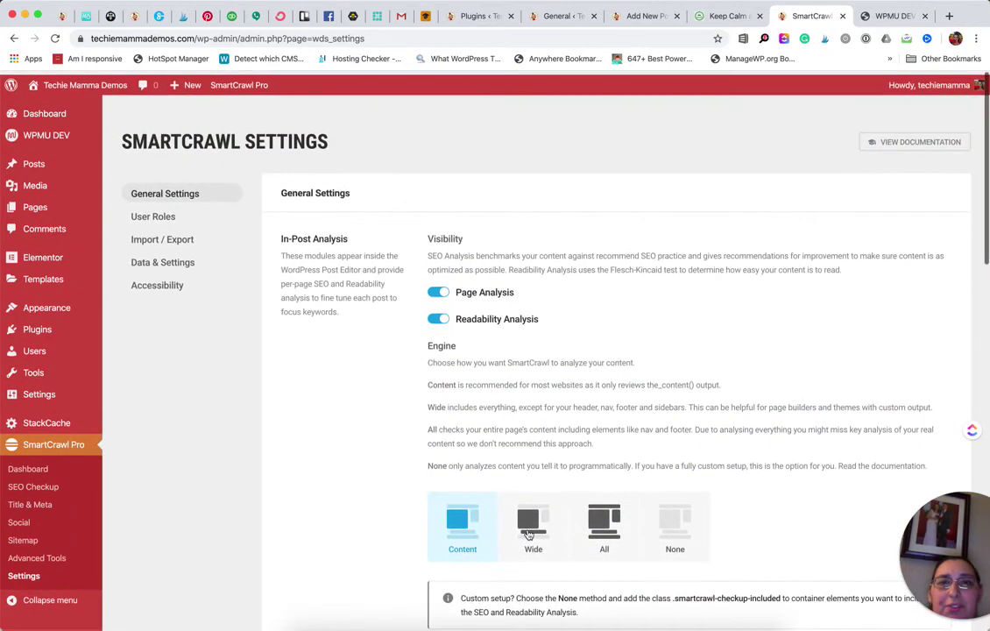
In user role access, try Editor, then keep In page SEO meta box access at Site Admin (and up).
click(162, 217)
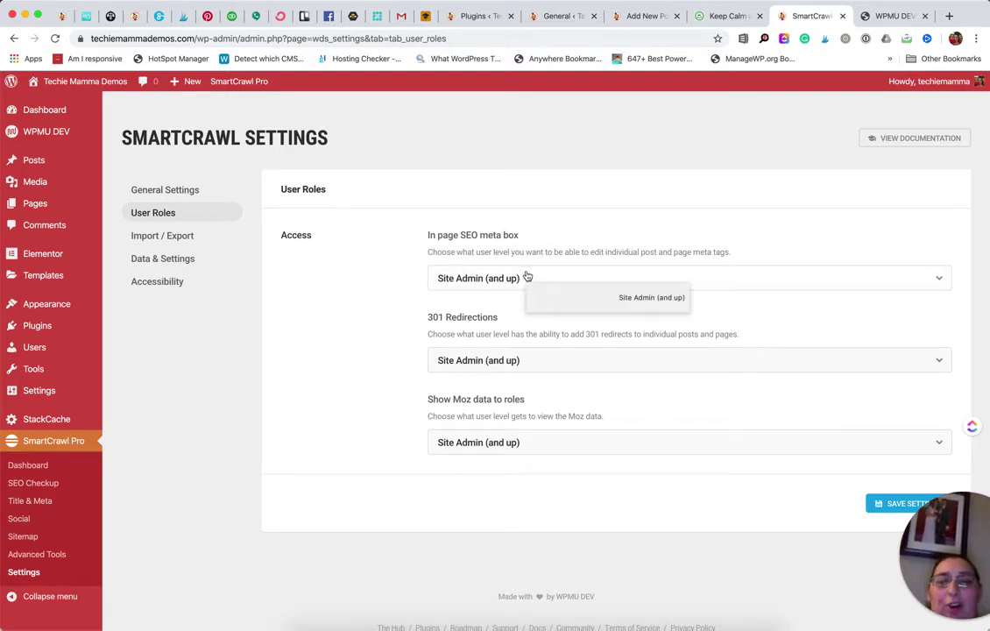
click(486, 278)
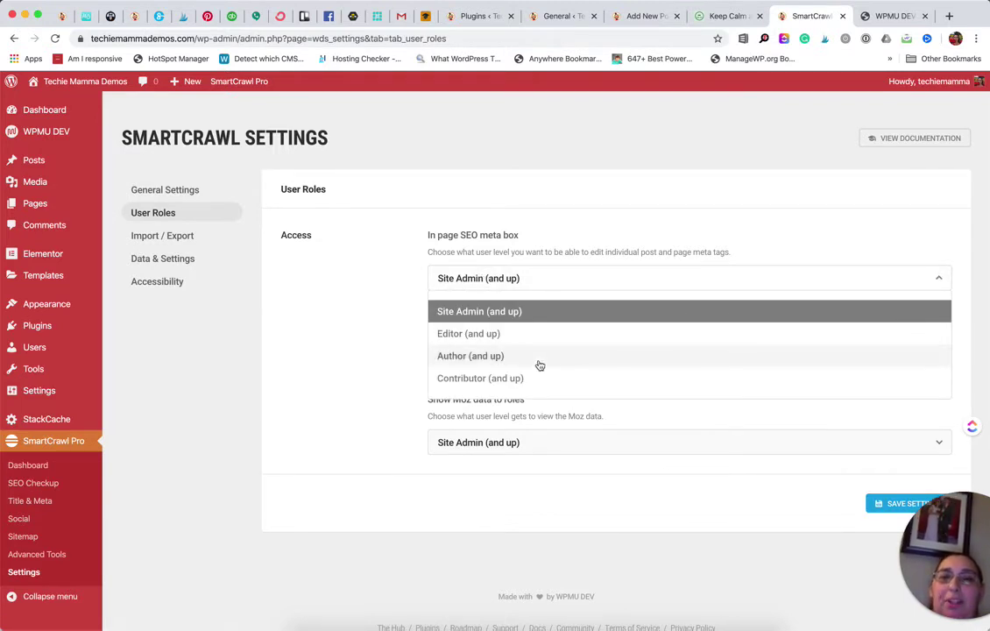
click(491, 332)
click(507, 284)
click(464, 312)
Review the Import / Export options: SmartCrawl XML, Yoast SEO and All In One SEO imports, and export.
click(177, 234)
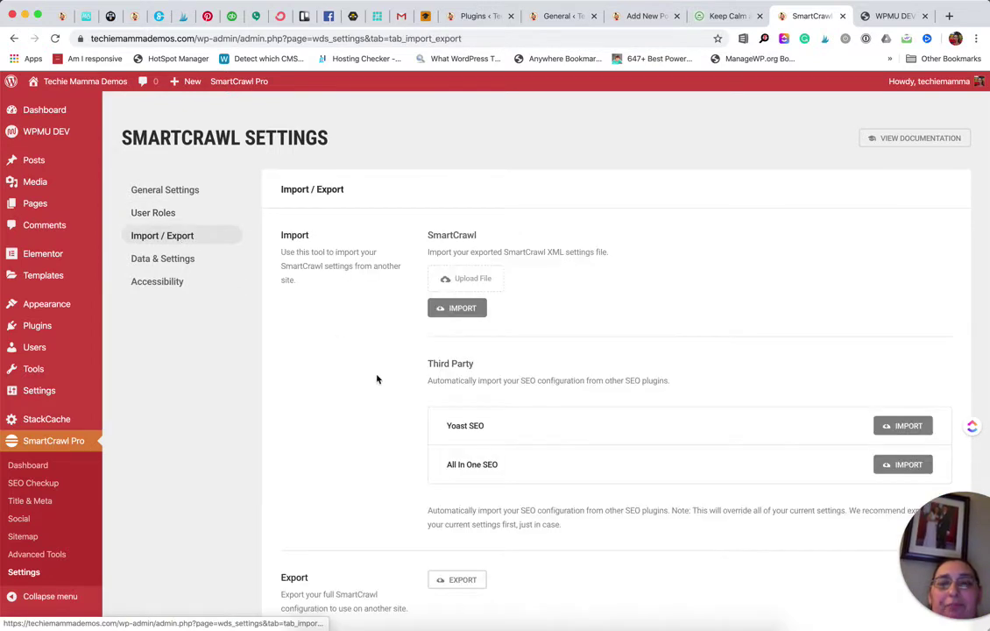
scroll(376, 378, down, 2)
scroll(376, 378, up, 2)
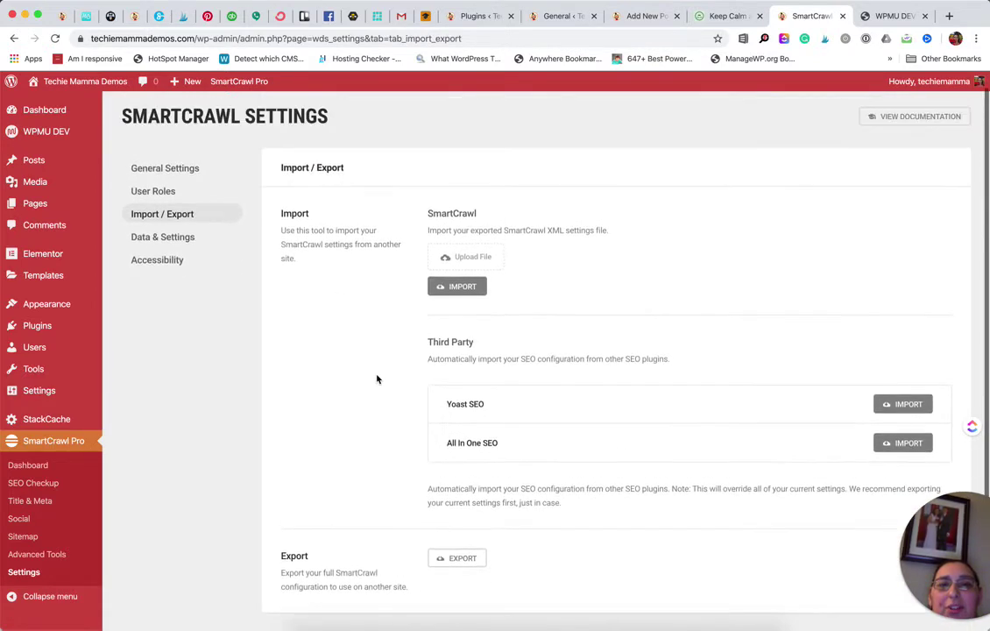
scroll(565, 307, down, 1)
scroll(564, 306, up, 1)
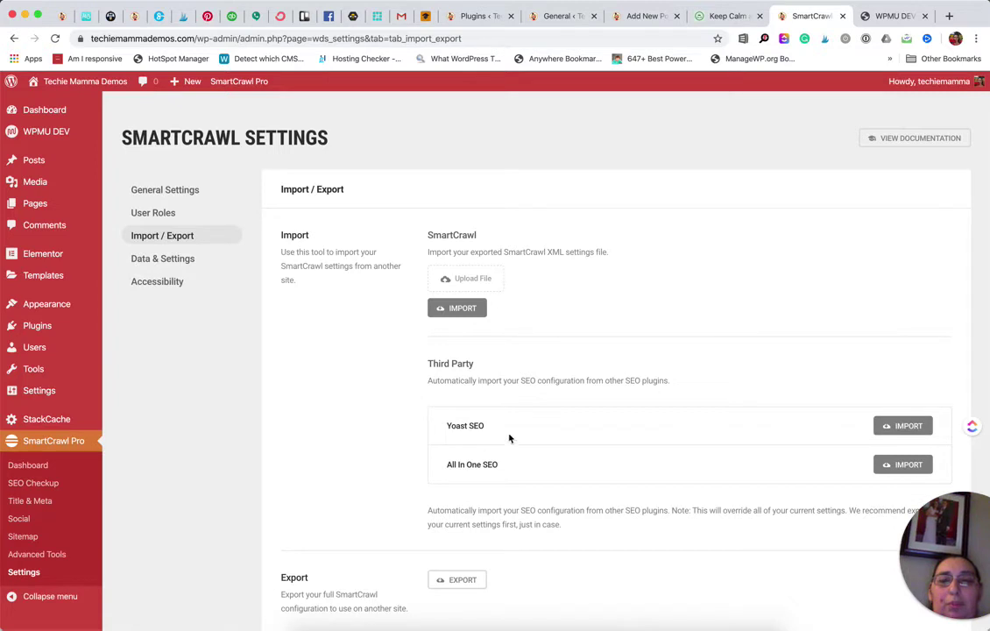
scroll(553, 480, down, 1)
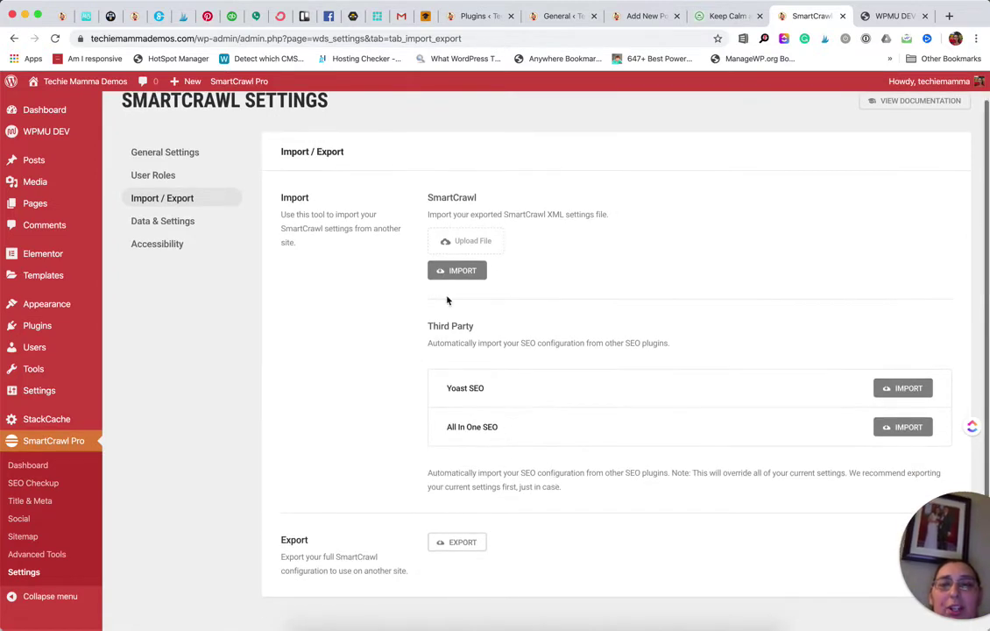
Pass through Data & Settings to the Accessibility settings, where High Contrast Mode is off.
click(161, 222)
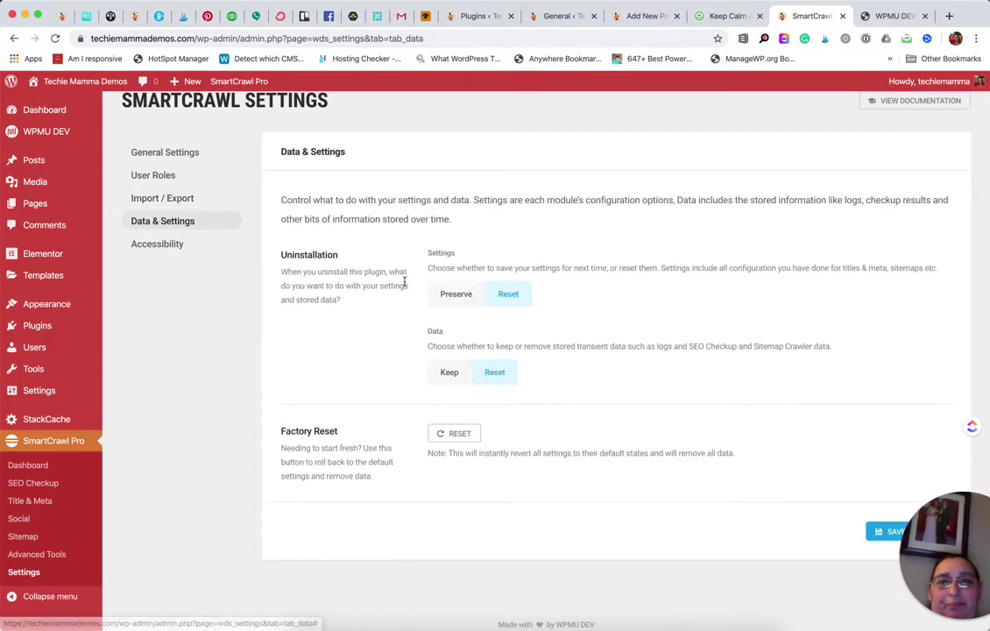
scroll(391, 326, up, 1)
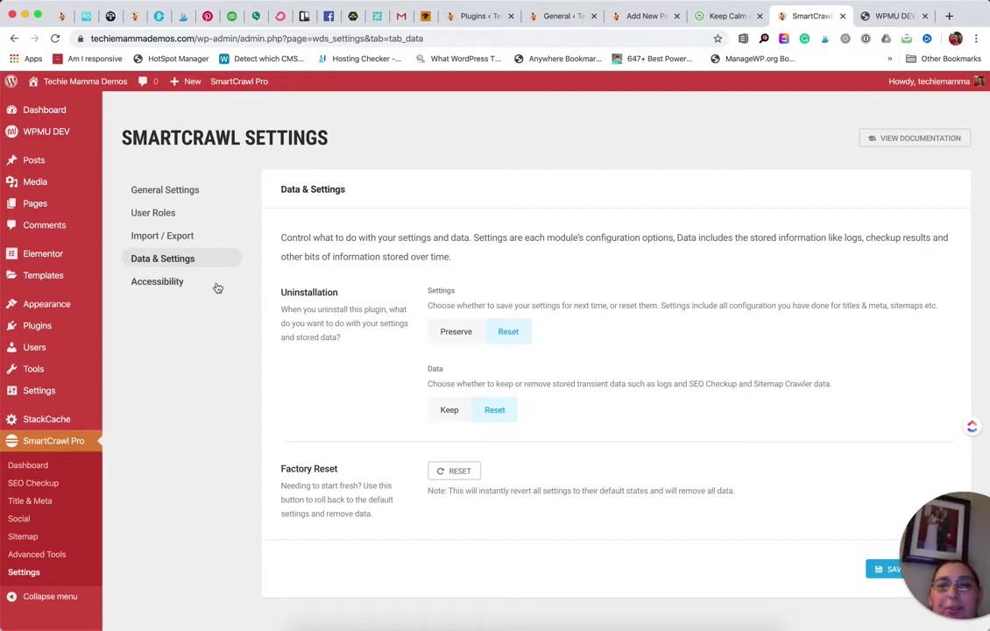
click(158, 281)
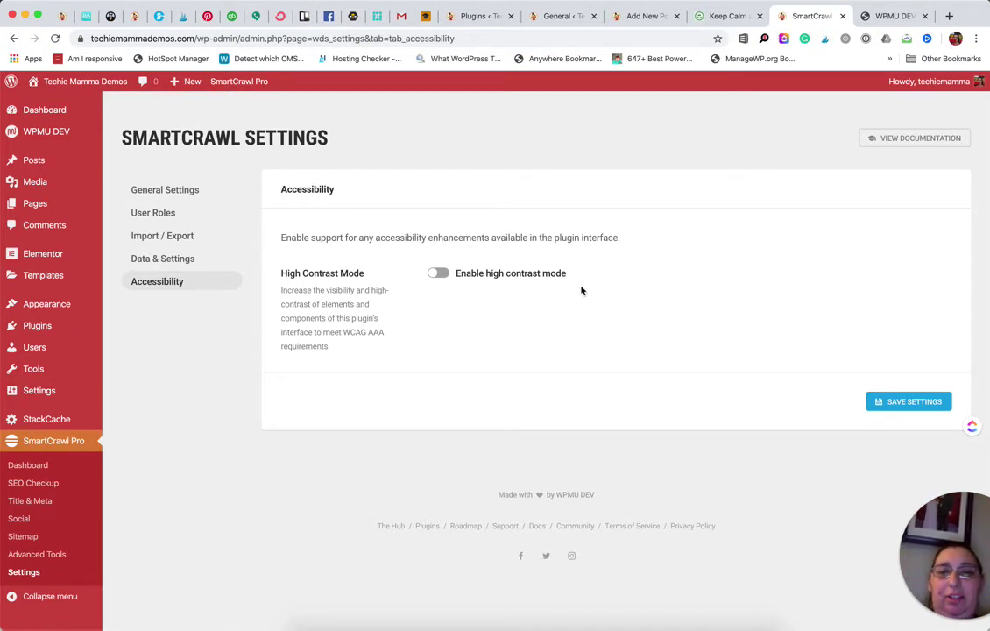
Open the 'Hello world!' post for editing from the Posts list.
click(50, 167)
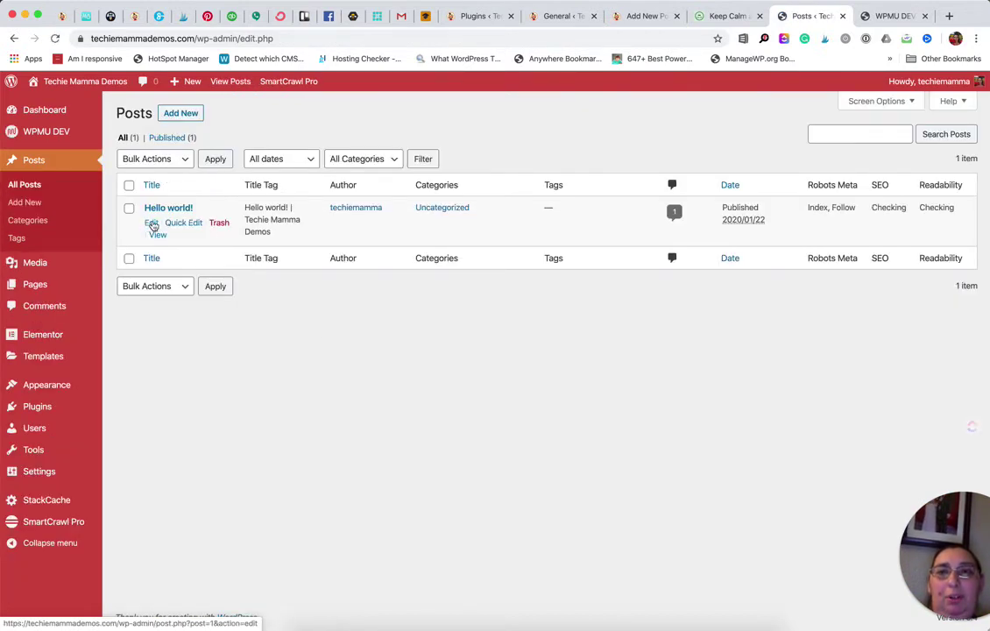
click(151, 223)
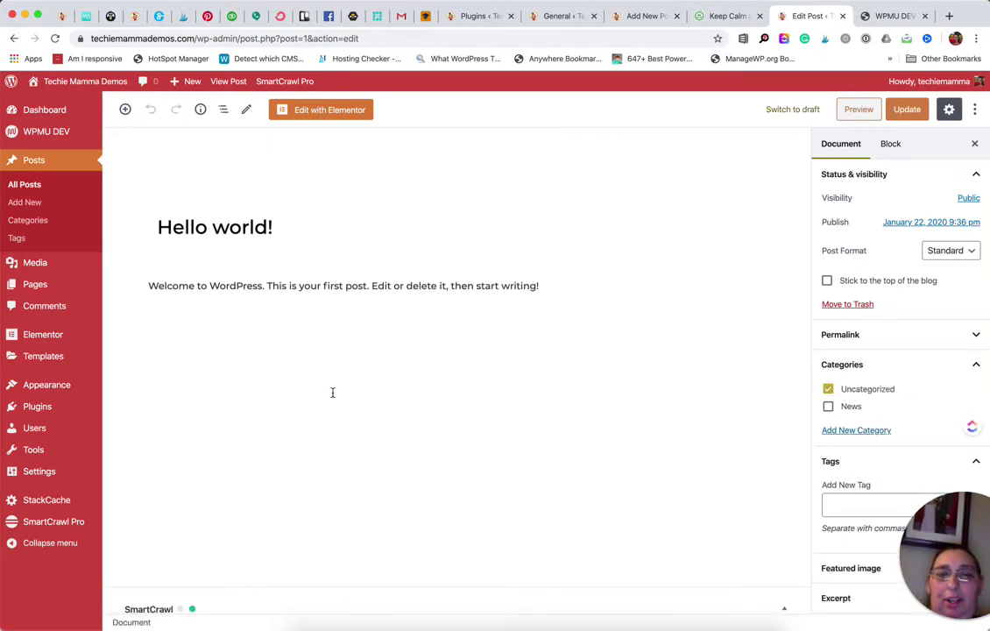
Use Edit Meta under the Google Preview in the SmartCrawl box to expose the SEO title and description fields.
scroll(332, 392, down, 4)
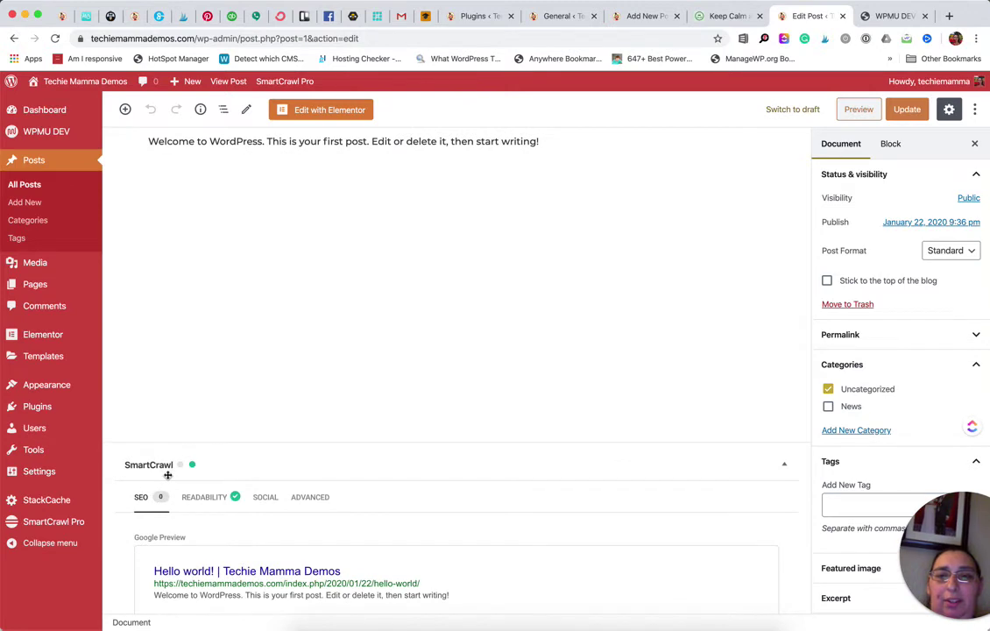
scroll(167, 474, down, 2)
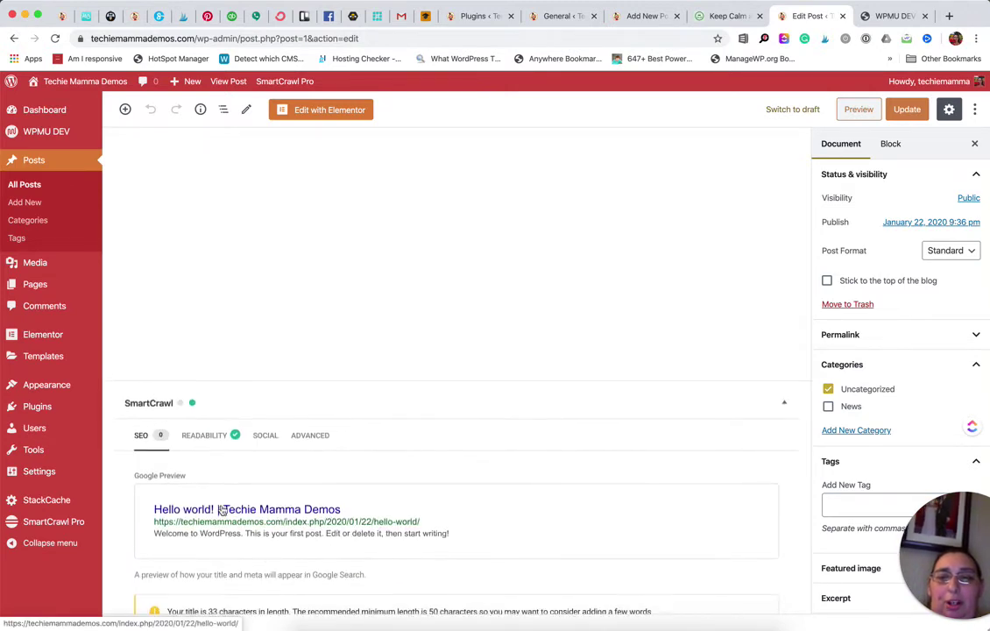
scroll(221, 508, down, 5)
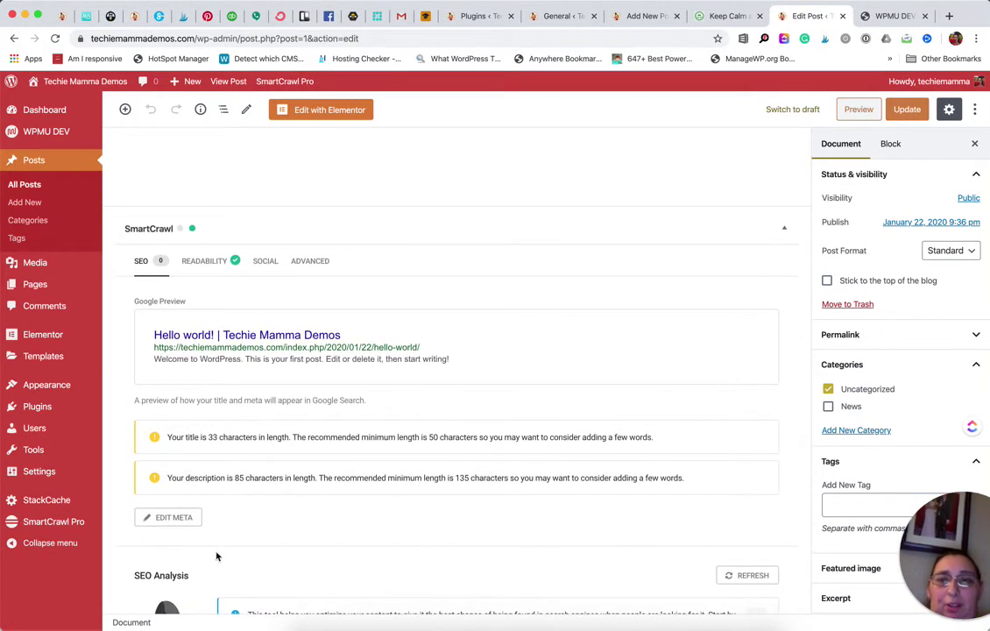
scroll(297, 376, down, 2)
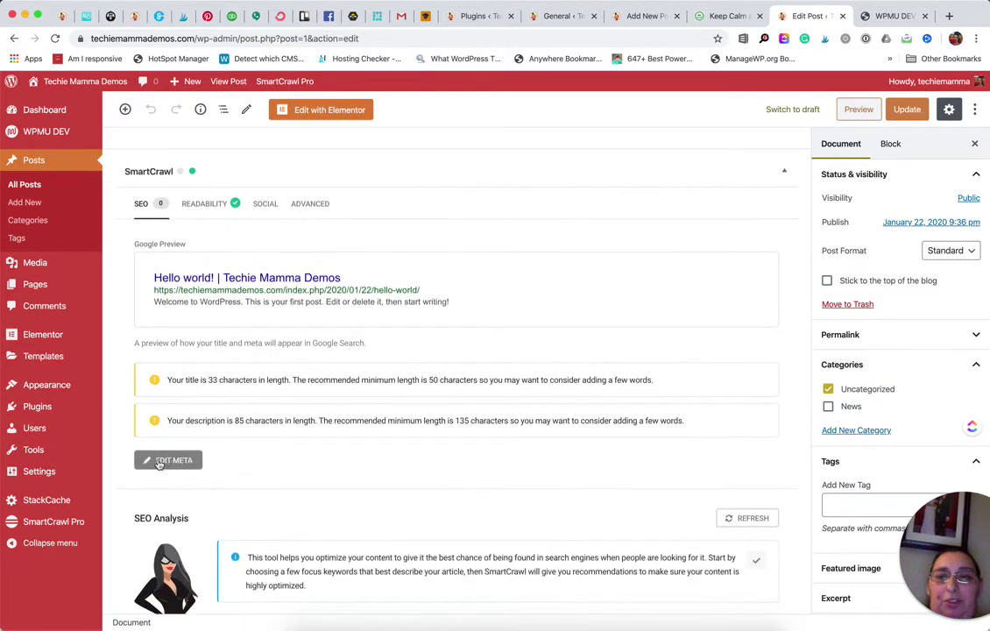
click(163, 460)
scroll(272, 463, down, 3)
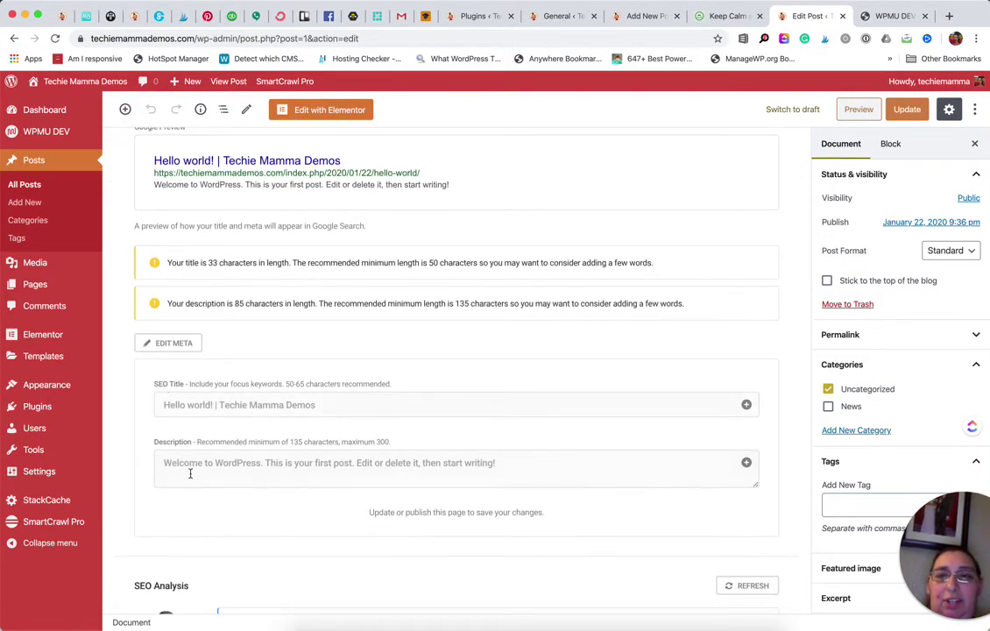
scroll(280, 475, down, 4)
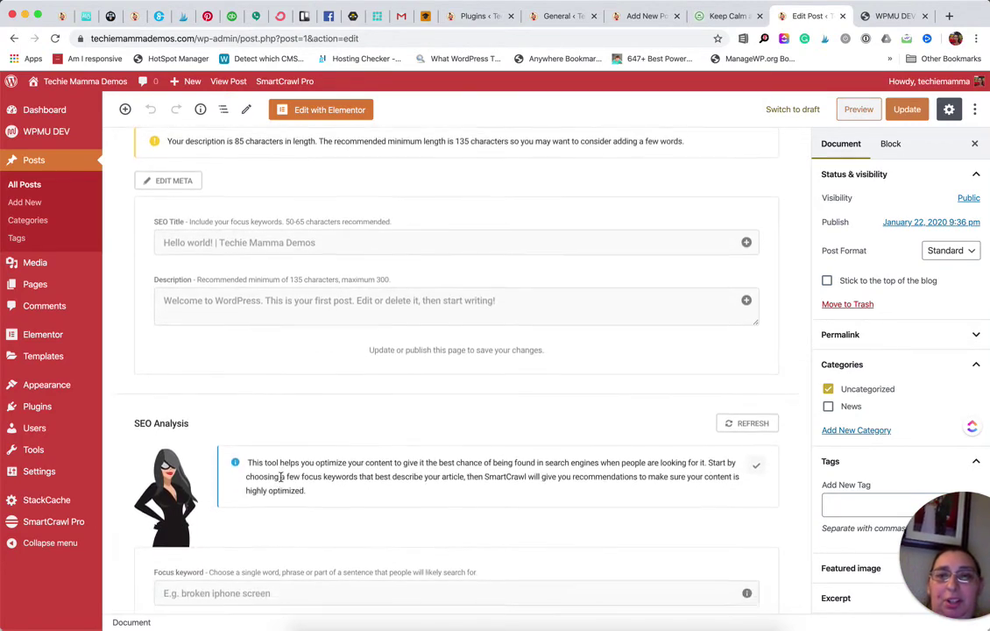
scroll(278, 478, down, 2)
scroll(492, 370, down, 1)
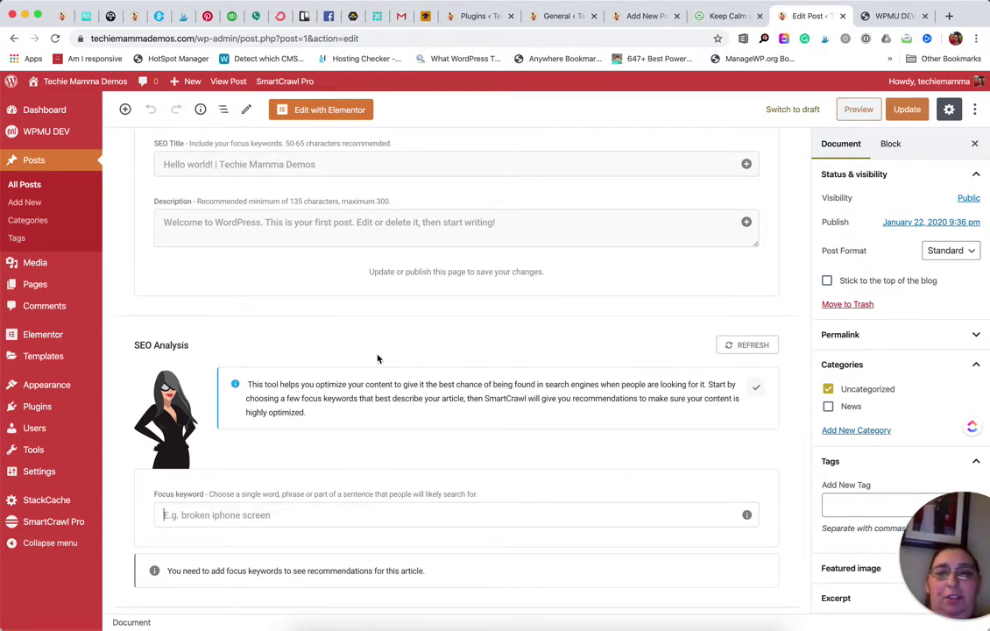
Enter 'hello world' as the focus keyword and refresh the SEO analysis.
text(hello world)
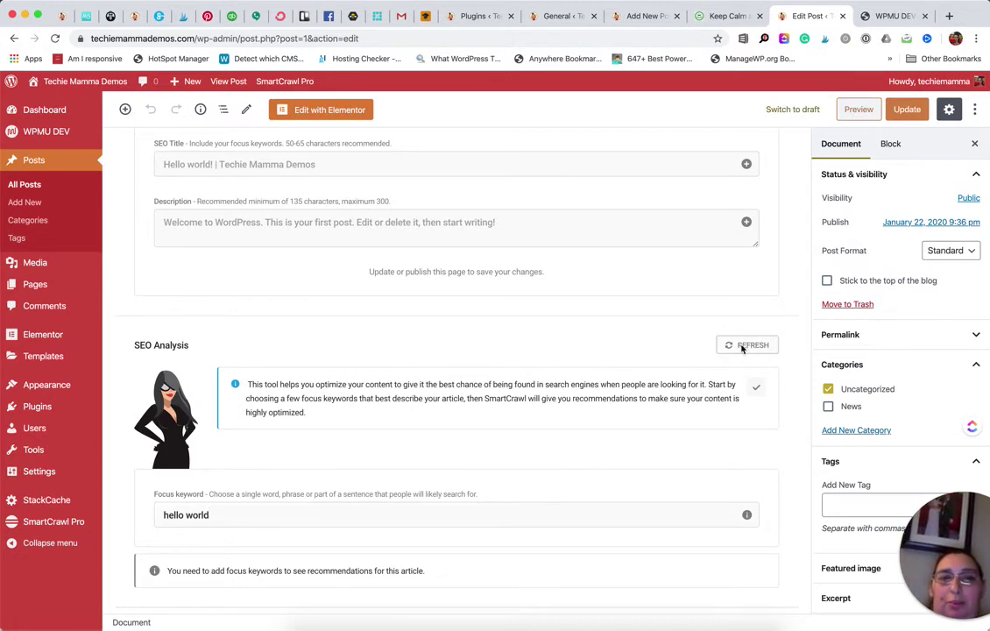
click(746, 345)
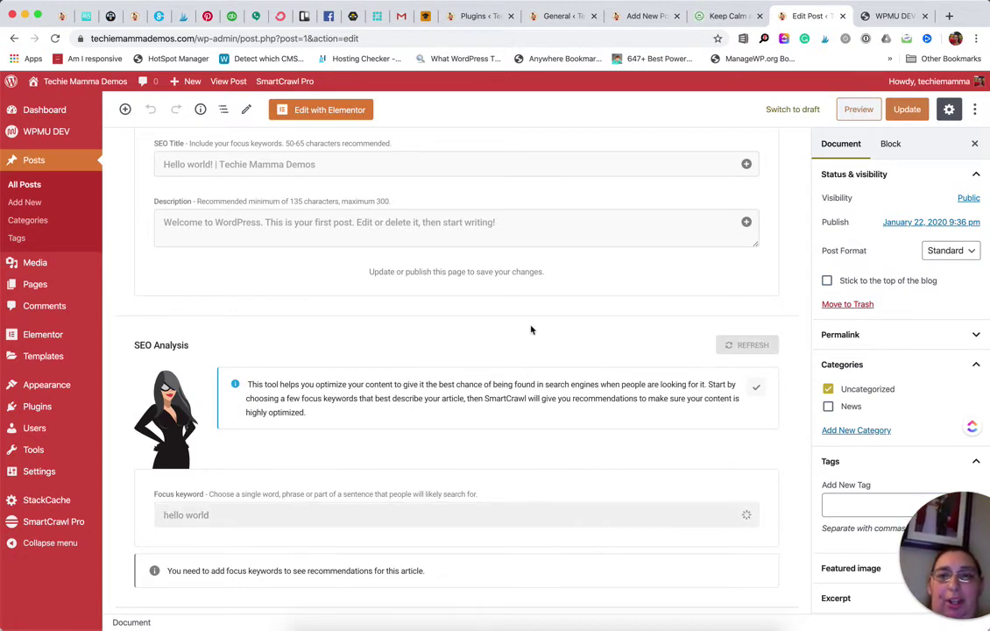
scroll(509, 383, down, 2)
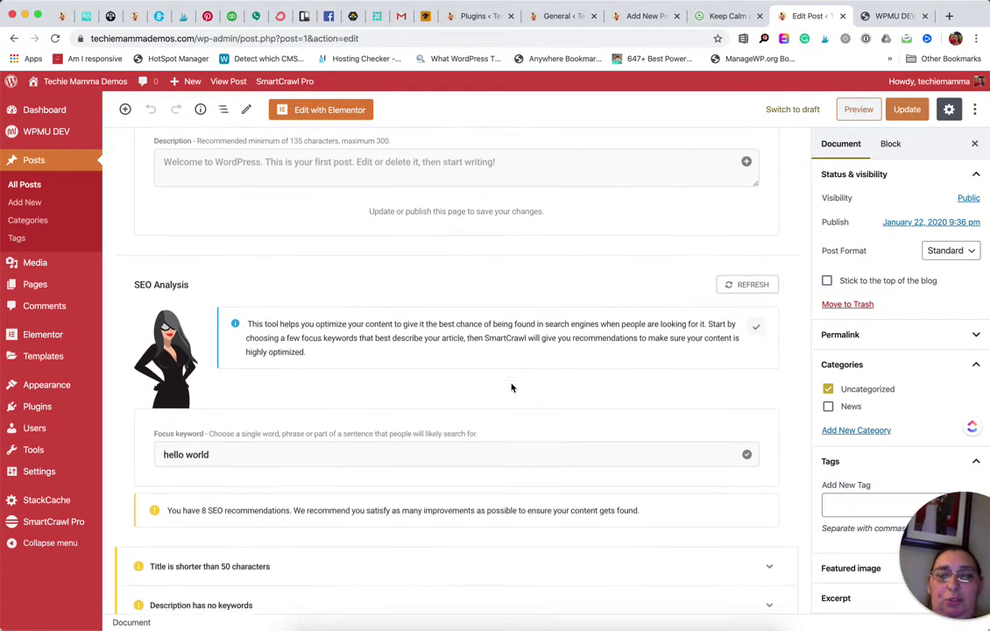
scroll(511, 387, down, 3)
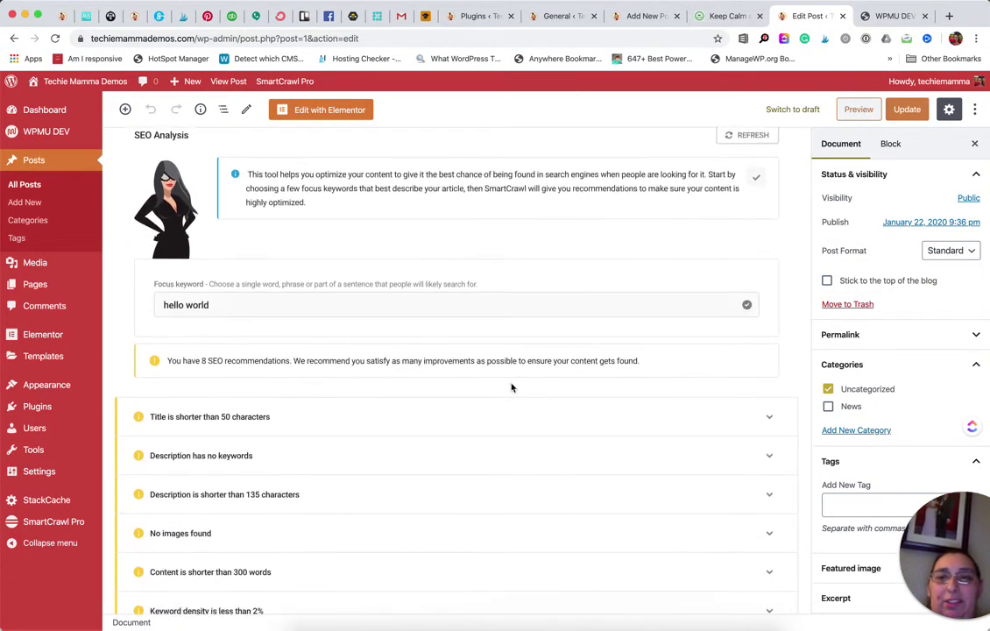
scroll(438, 427, down, 5)
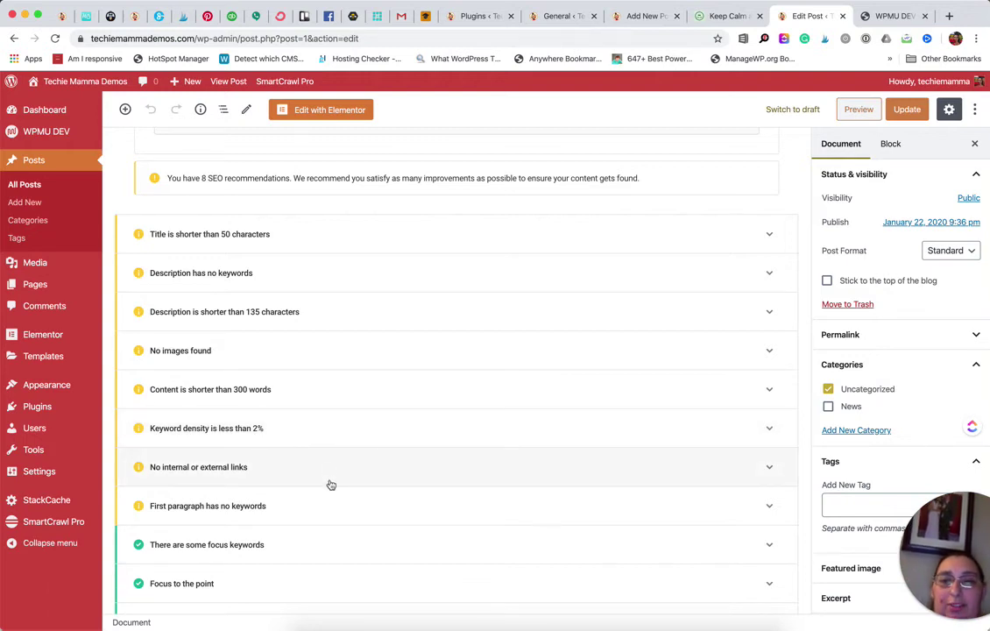
Review the 8 SEO recommendations and the passing keyword checks.
scroll(333, 508, down, 2)
scroll(334, 511, down, 3)
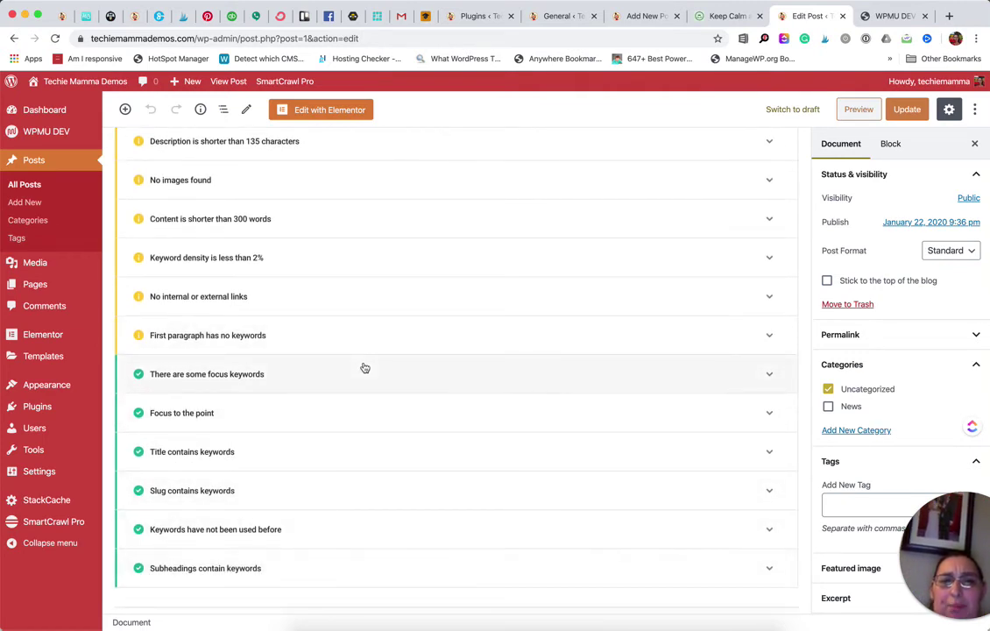
scroll(365, 367, up, 10)
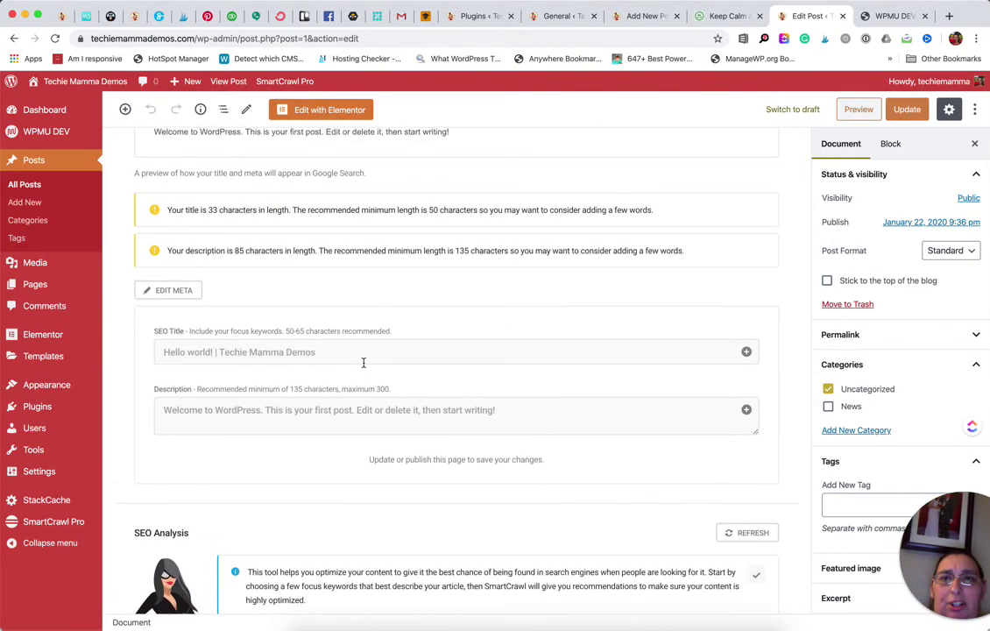
scroll(364, 362, up, 10)
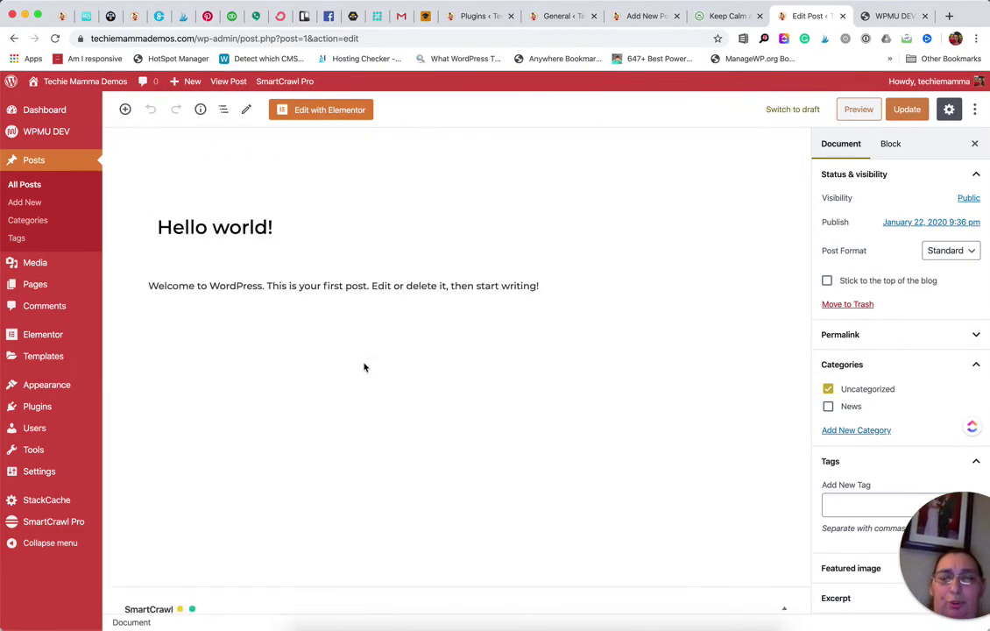
scroll(364, 366, down, 2)
scroll(364, 362, up, 1)
scroll(363, 362, down, 10)
scroll(364, 366, down, 8)
scroll(363, 364, down, 8)
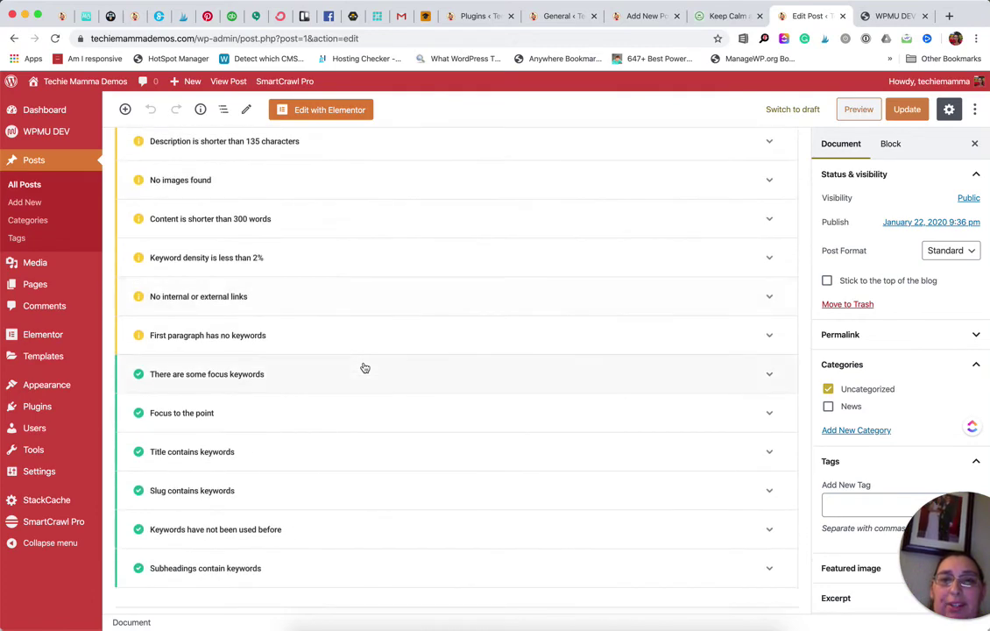
scroll(364, 367, up, 4)
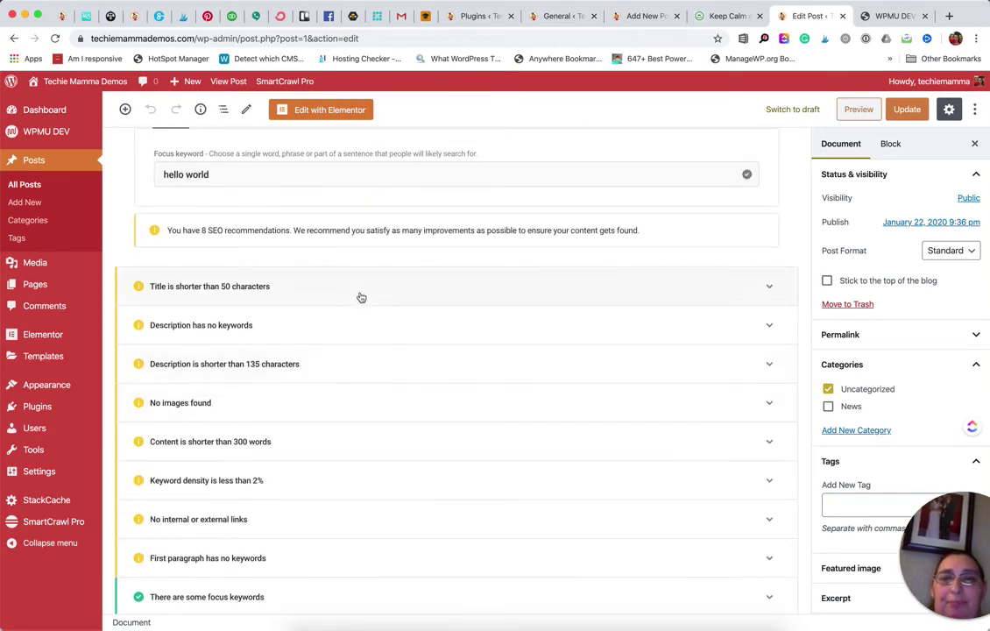
Expand the title-too-short and description-has-no-keywords recommendations.
click(361, 298)
scroll(359, 319, down, 2)
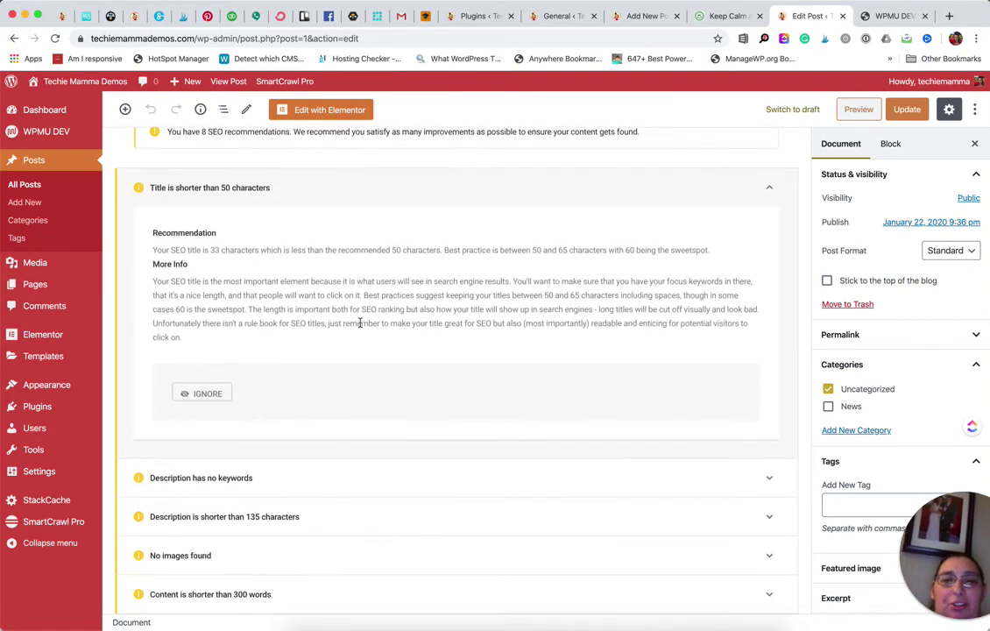
scroll(359, 323, down, 1)
click(333, 440)
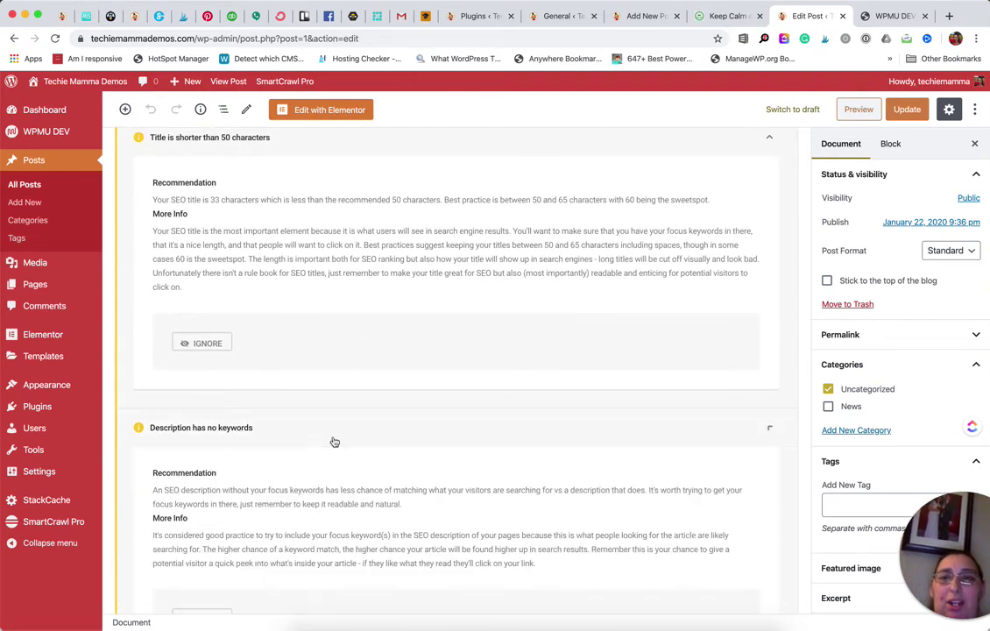
scroll(333, 440, down, 6)
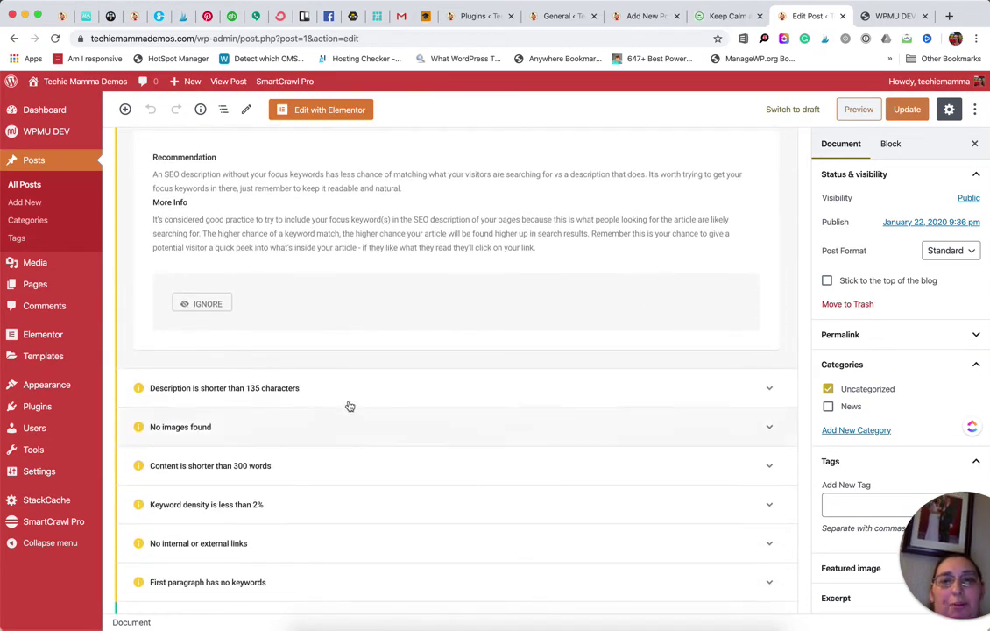
scroll(324, 473, down, 4)
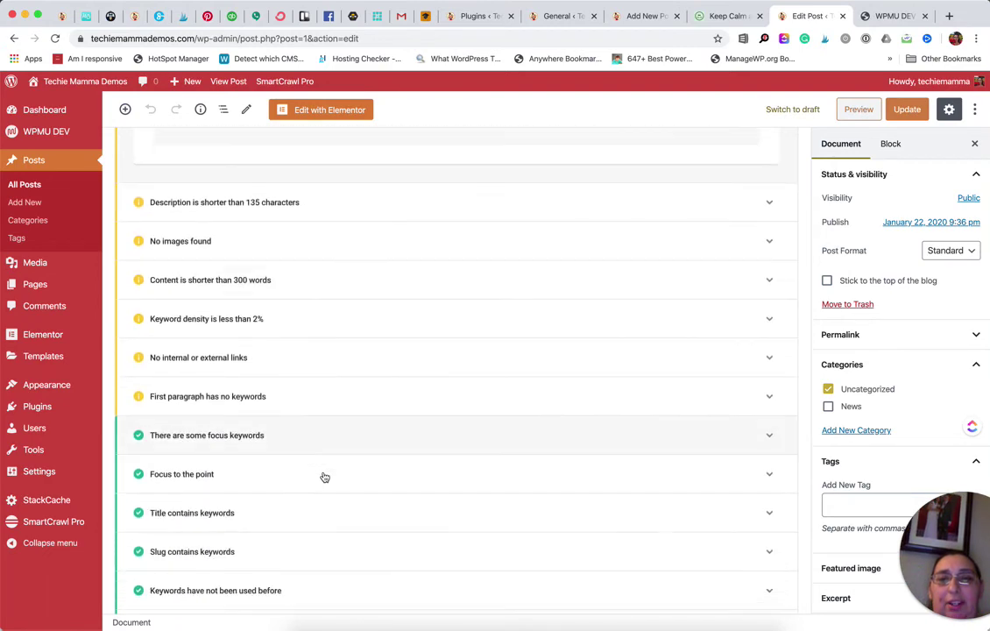
scroll(324, 476, up, 5)
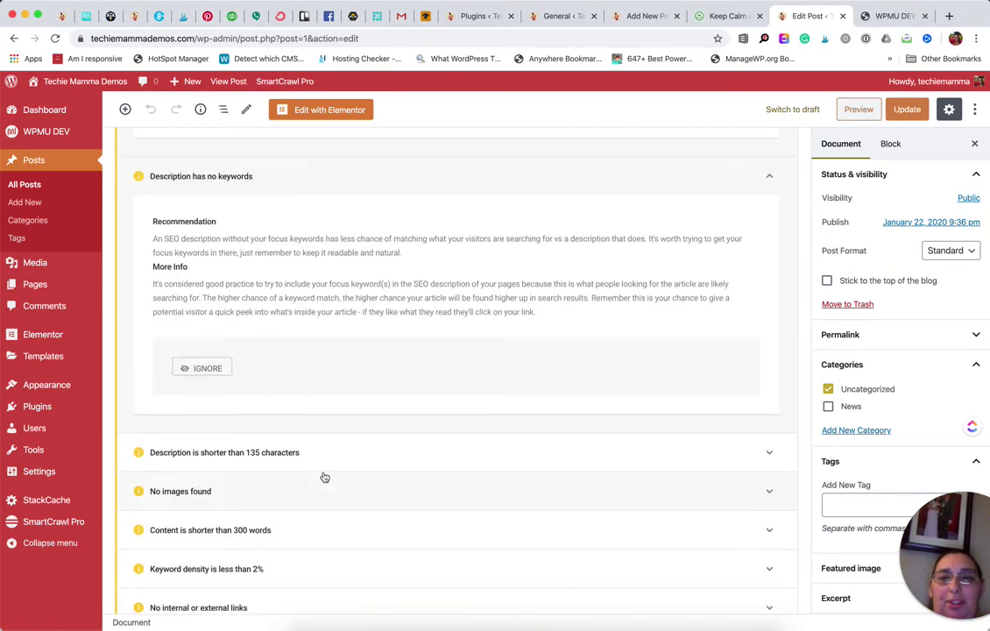
scroll(324, 476, down, 4)
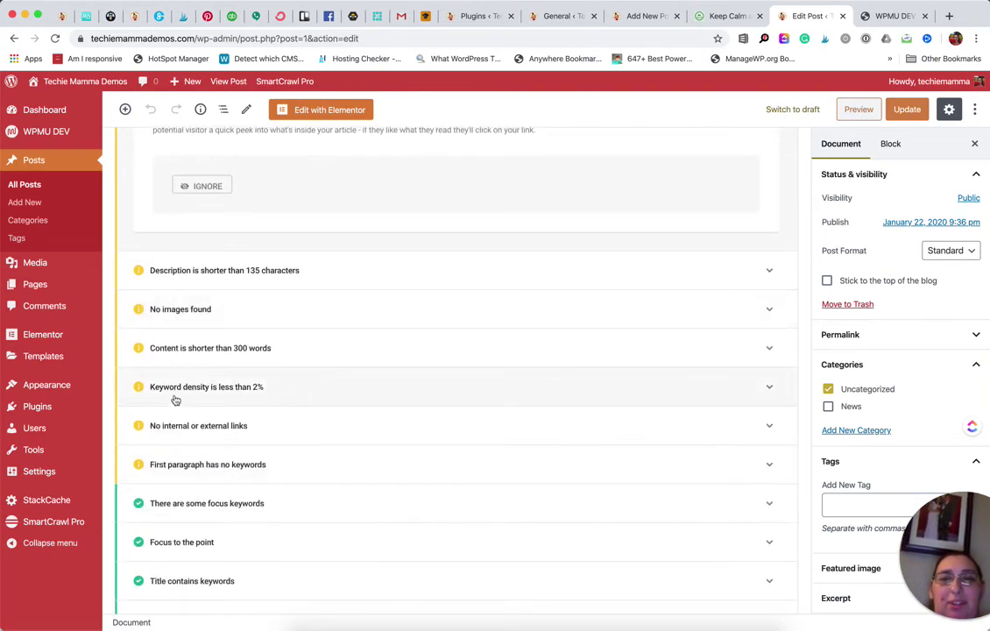
Expand the keyword density under 2% and missing internal or external links advice.
click(263, 386)
scroll(302, 397, up, 1)
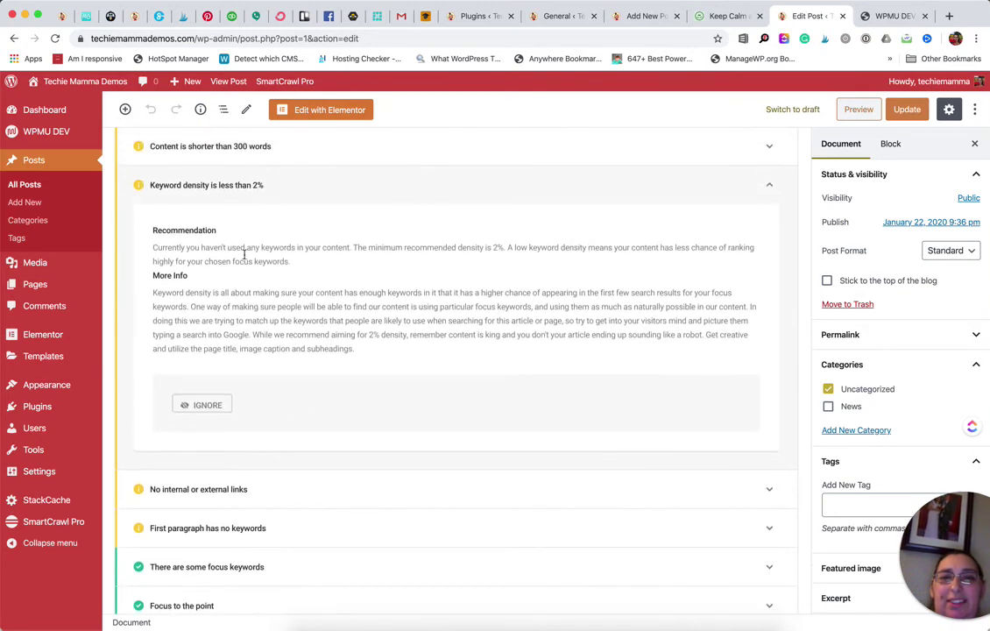
scroll(367, 406, up, 2)
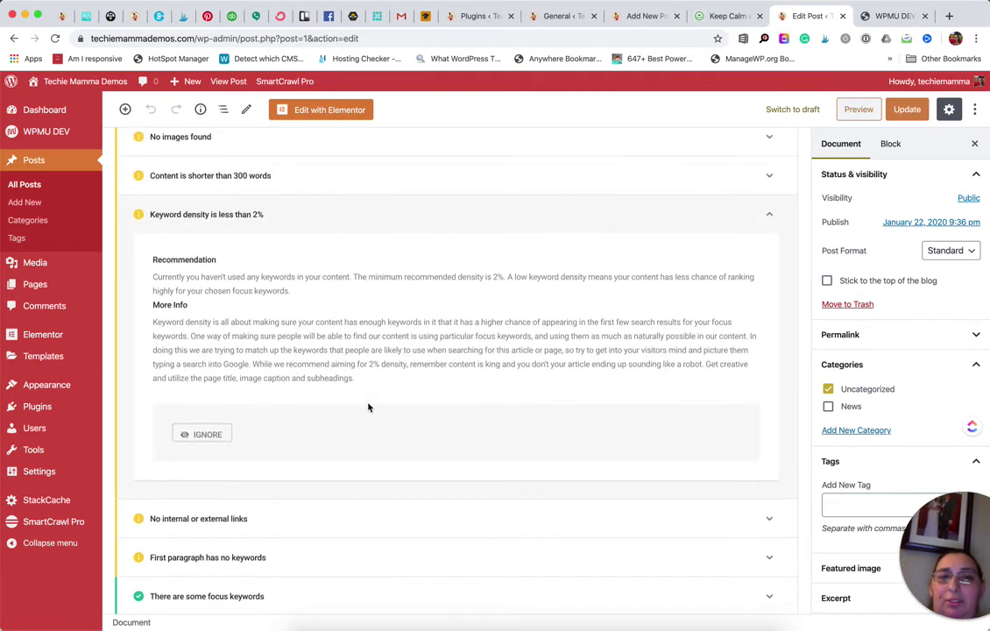
scroll(367, 403, up, 1)
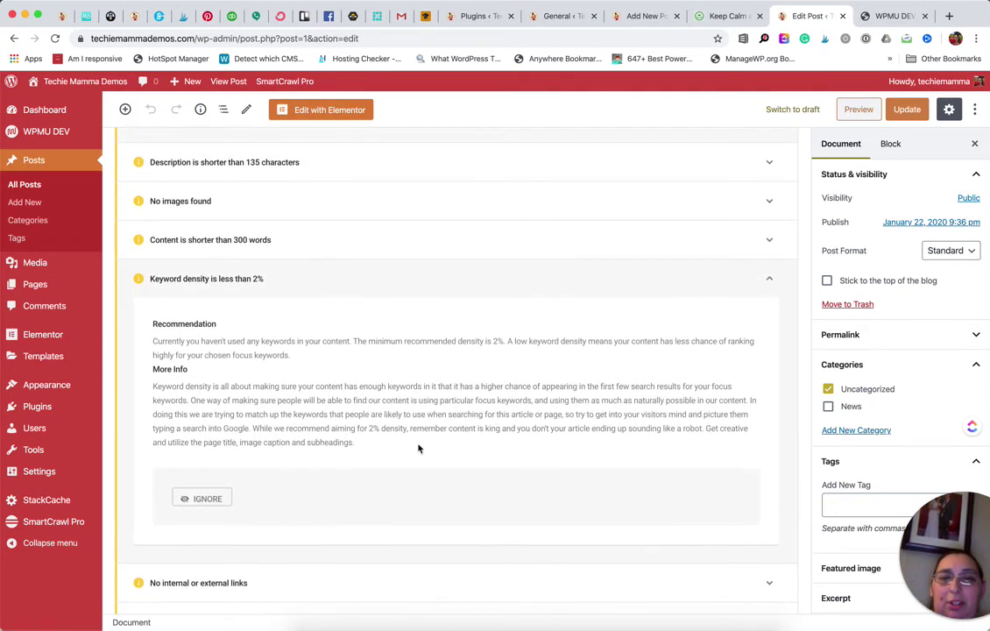
scroll(419, 448, up, 2)
scroll(455, 369, down, 5)
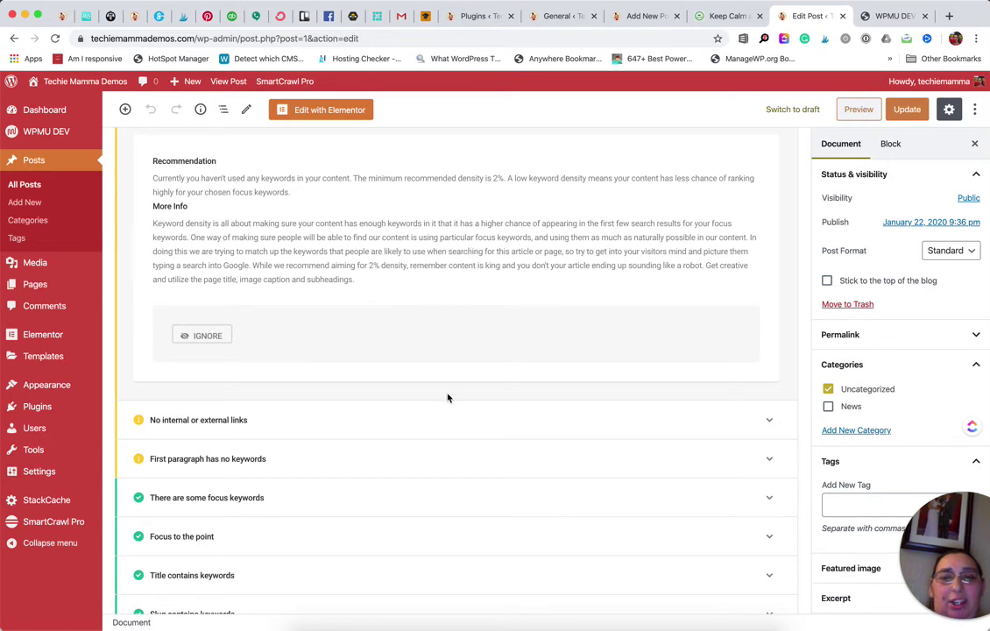
click(435, 425)
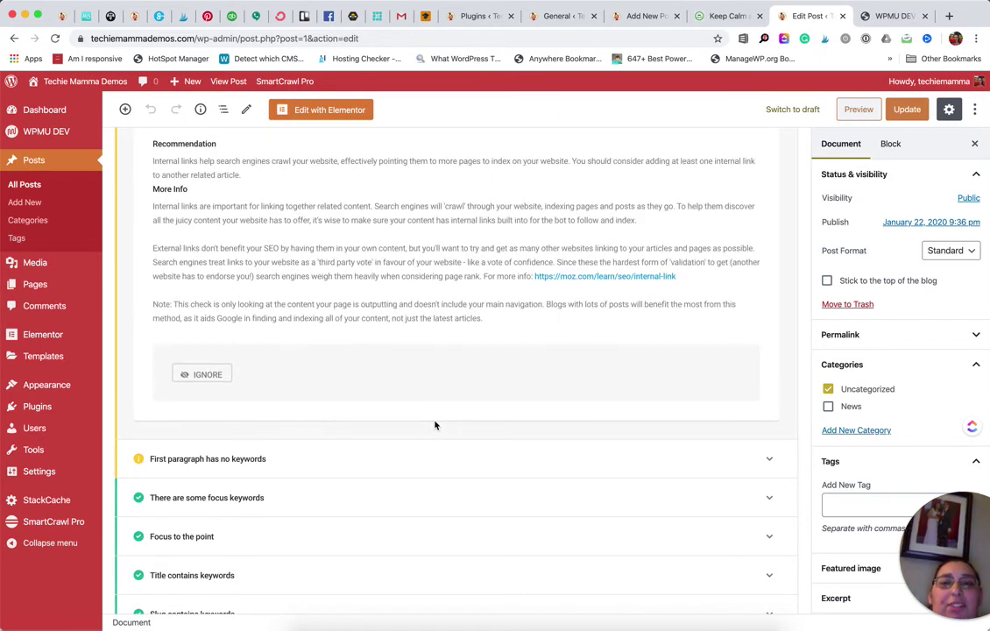
scroll(435, 425, up, 10)
scroll(436, 424, up, 7)
scroll(451, 344, up, 1)
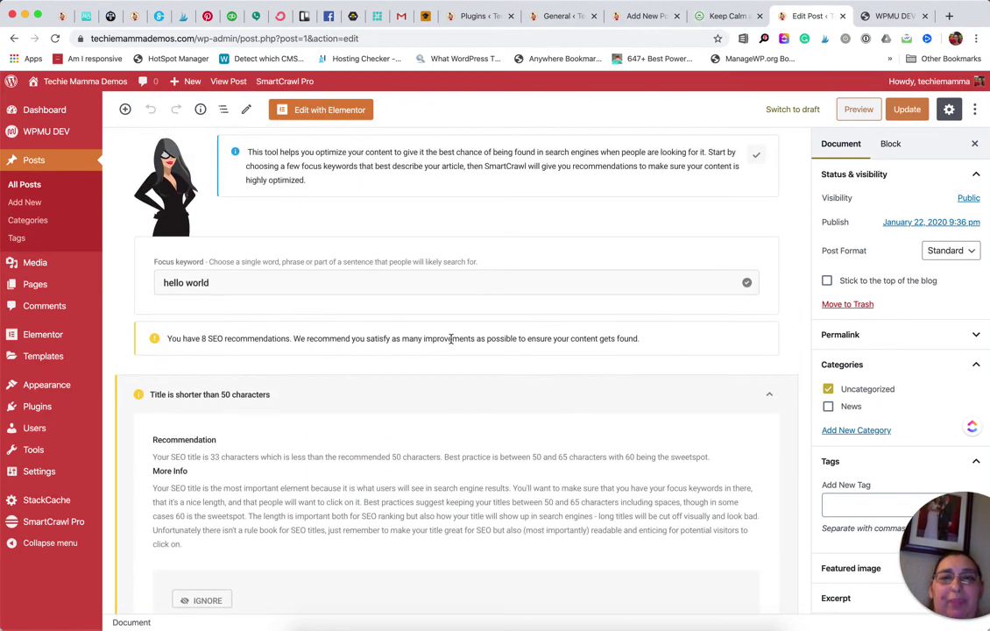
scroll(458, 309, up, 5)
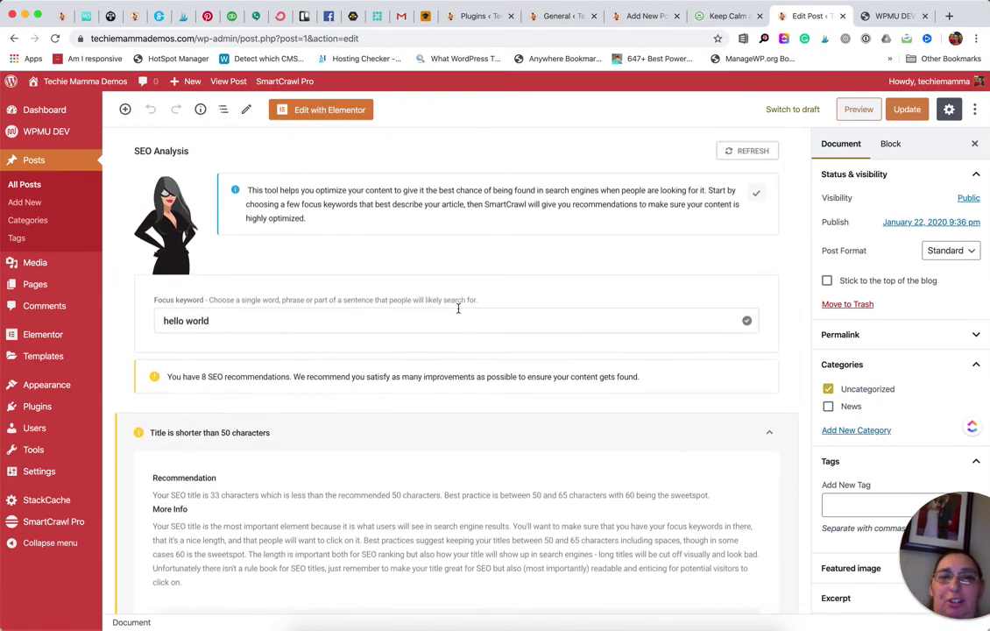
scroll(458, 313, up, 8)
scroll(458, 313, up, 1)
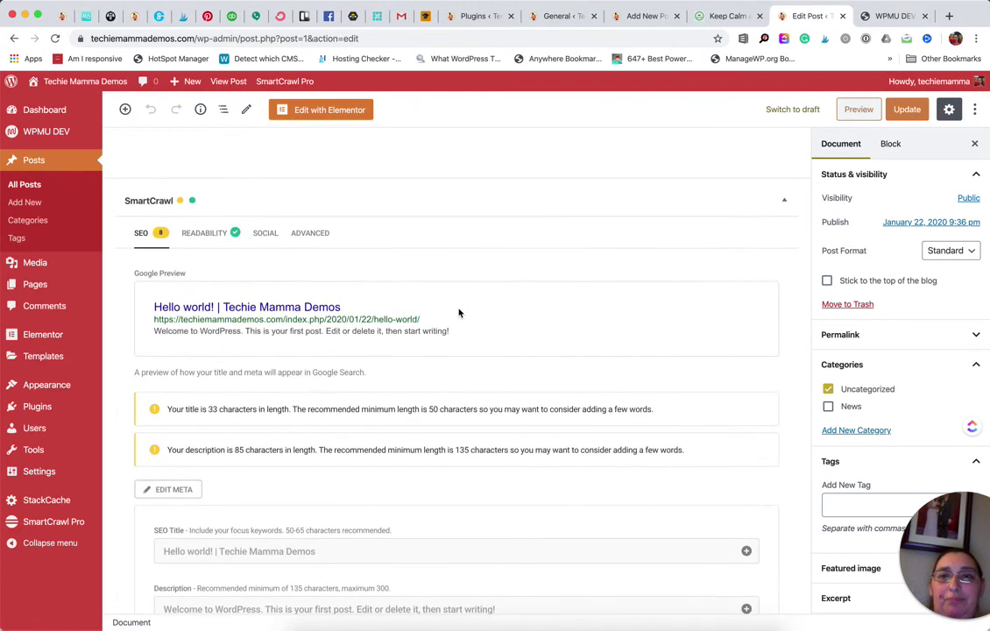
Check the post's Readability tab: 89/100, easy to read, Flesch-Kincaid passing.
click(203, 229)
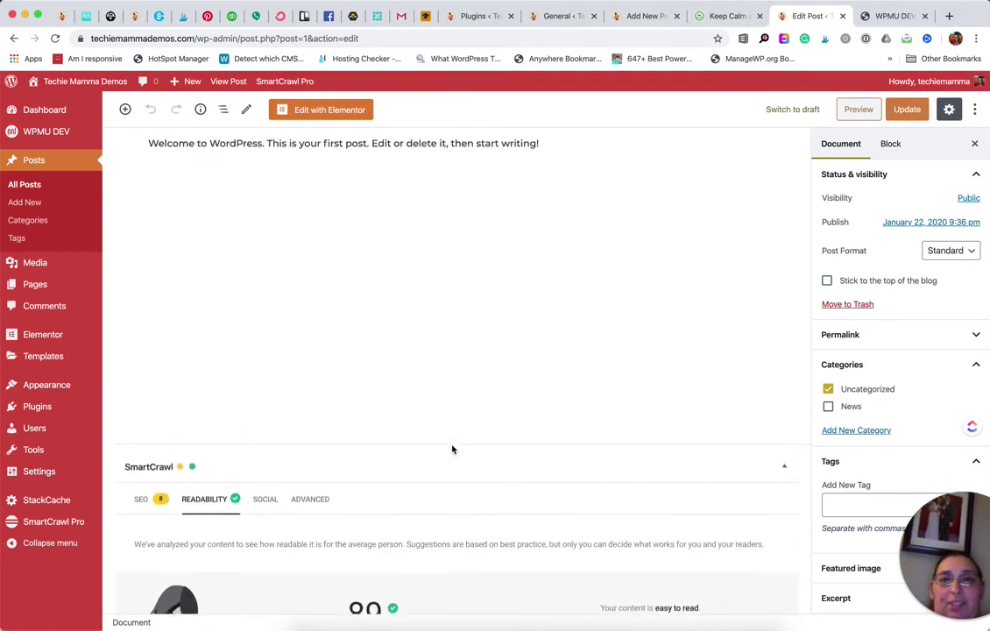
scroll(452, 449, up, 1)
scroll(452, 450, down, 2)
scroll(451, 445, up, 1)
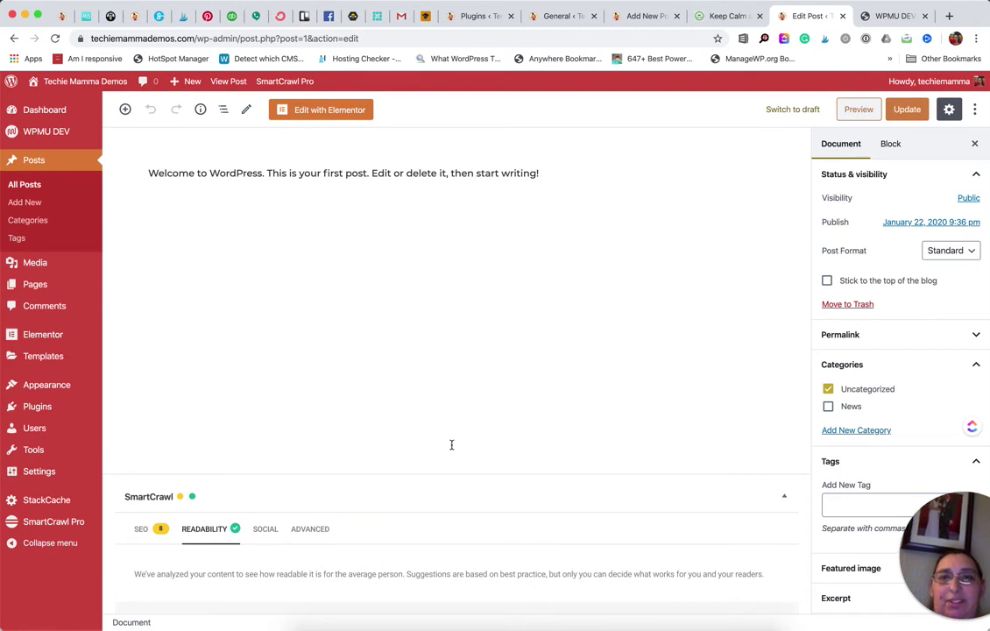
scroll(451, 445, down, 5)
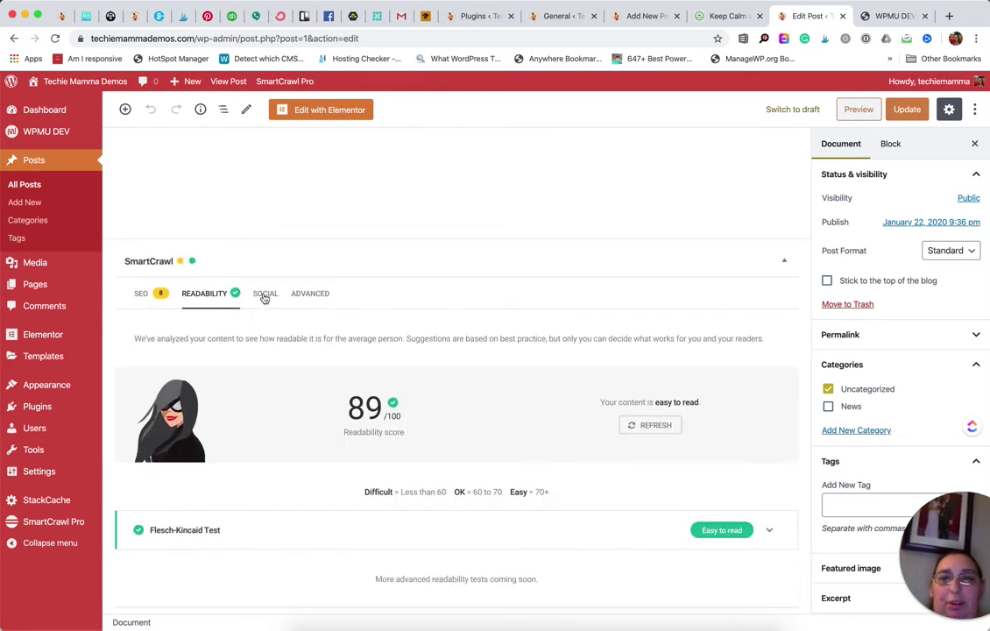
Review the Social tab's OpenGraph and Twitter settings using the default title and description.
click(265, 295)
scroll(414, 447, down, 4)
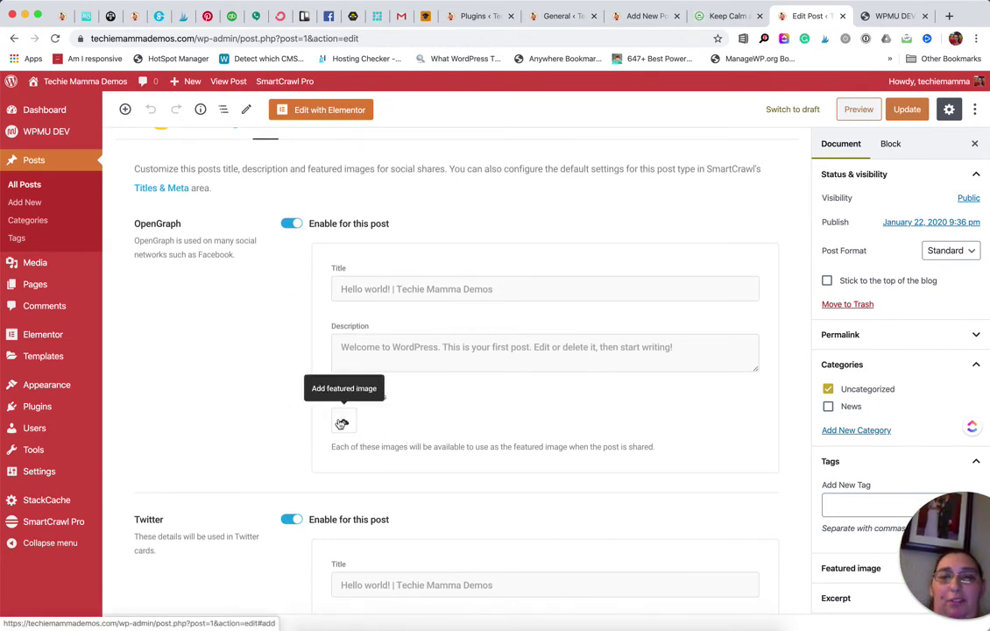
scroll(339, 425, down, 4)
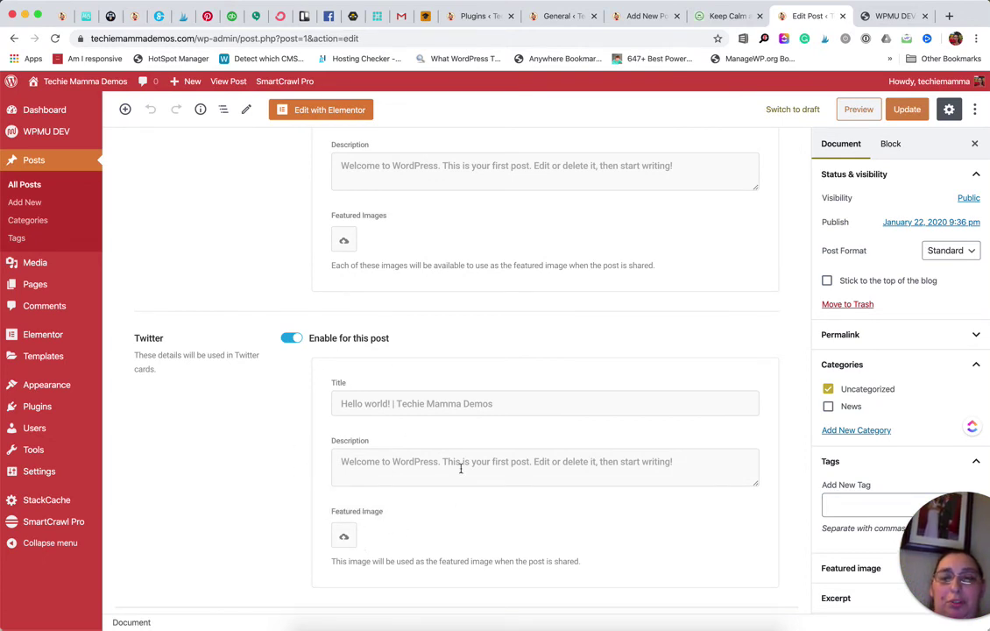
scroll(495, 403, up, 10)
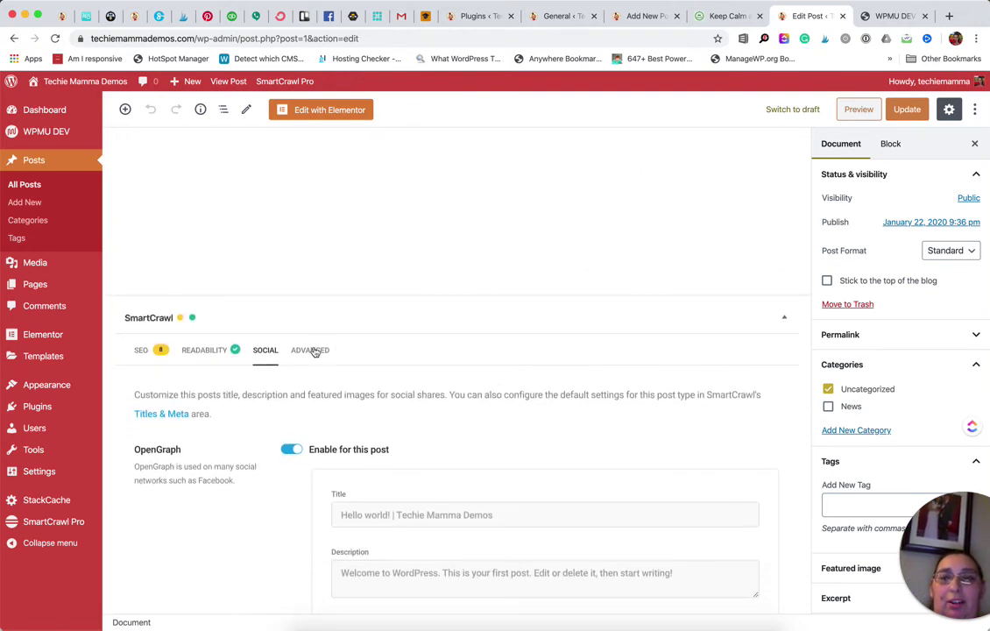
Look over the post's Indexing, Canonical URL, 301 Redirect and Sitemap Priority settings in the Advanced tab.
click(311, 351)
scroll(420, 374, down, 5)
scroll(420, 369, down, 2)
scroll(421, 370, up, 3)
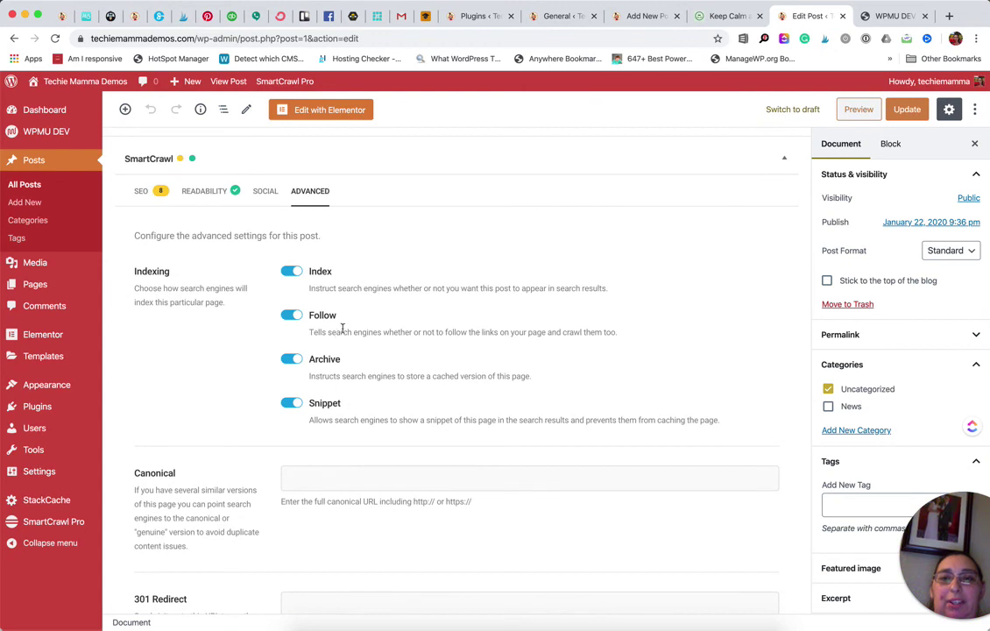
scroll(477, 344, down, 3)
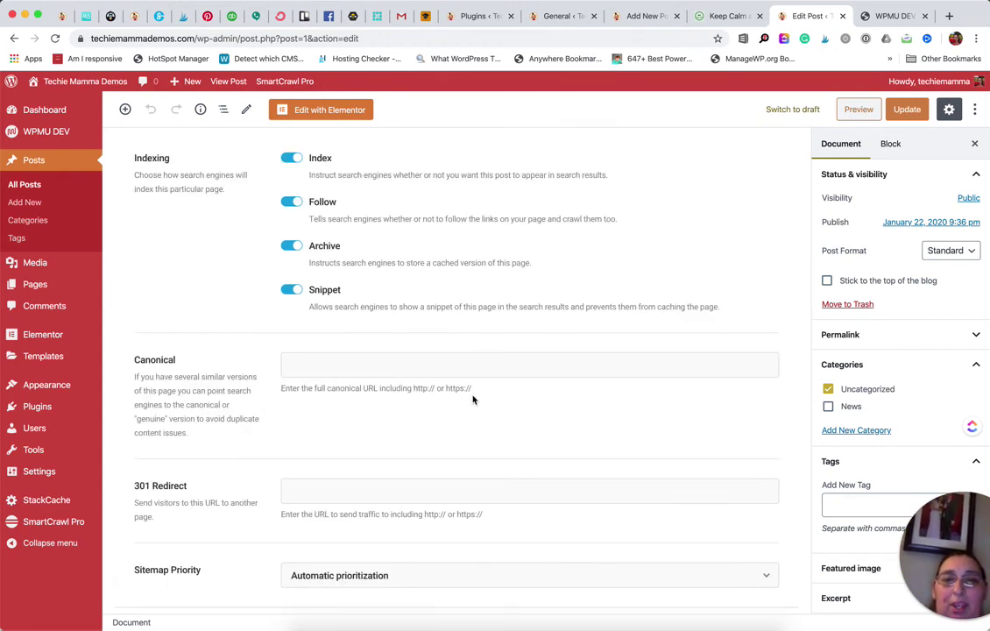
scroll(472, 398, up, 10)
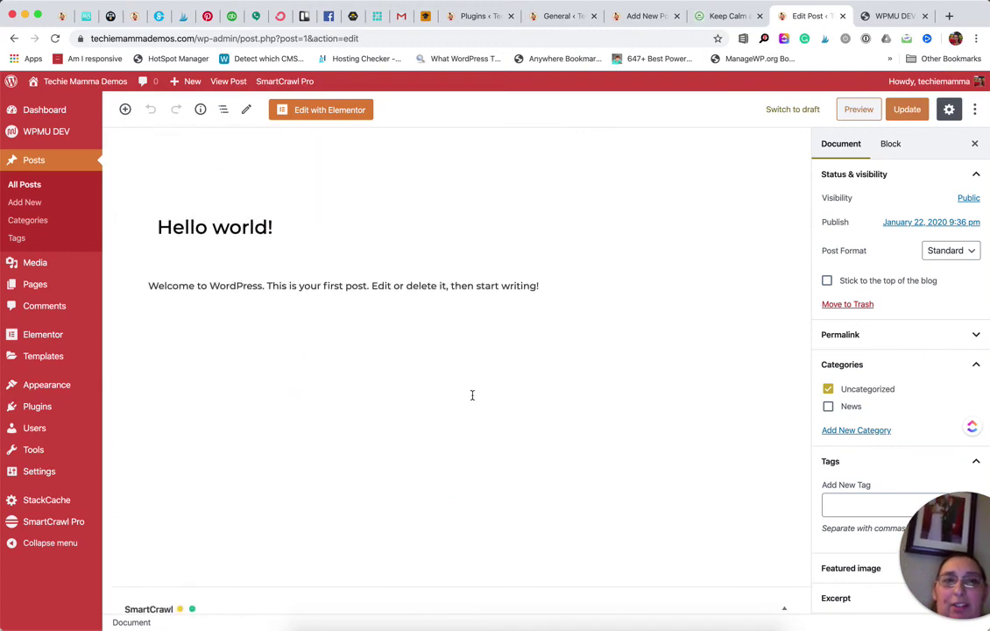
scroll(475, 396, down, 9)
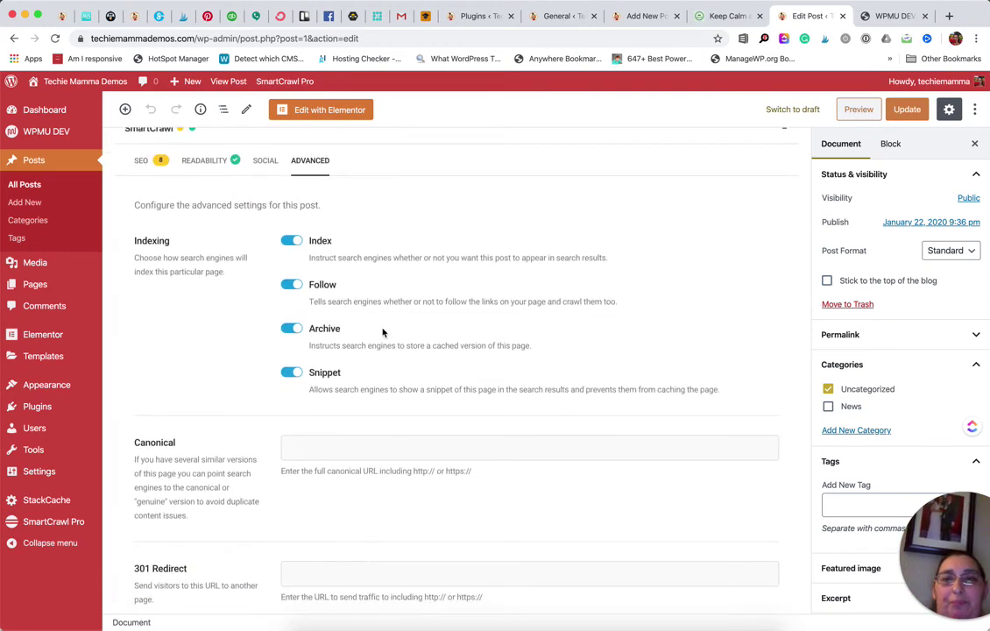
scroll(367, 325, up, 1)
On the SEO tab, enter 'Hello World!' as the SEO title, shown at 12 characters in the preview.
click(142, 211)
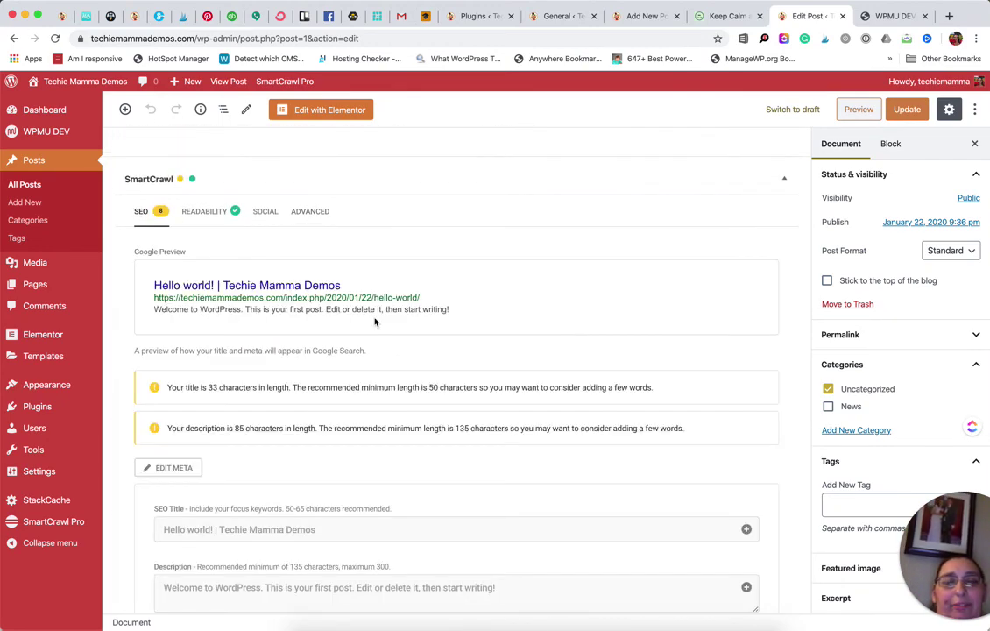
scroll(376, 321, down, 1)
scroll(374, 318, down, 1)
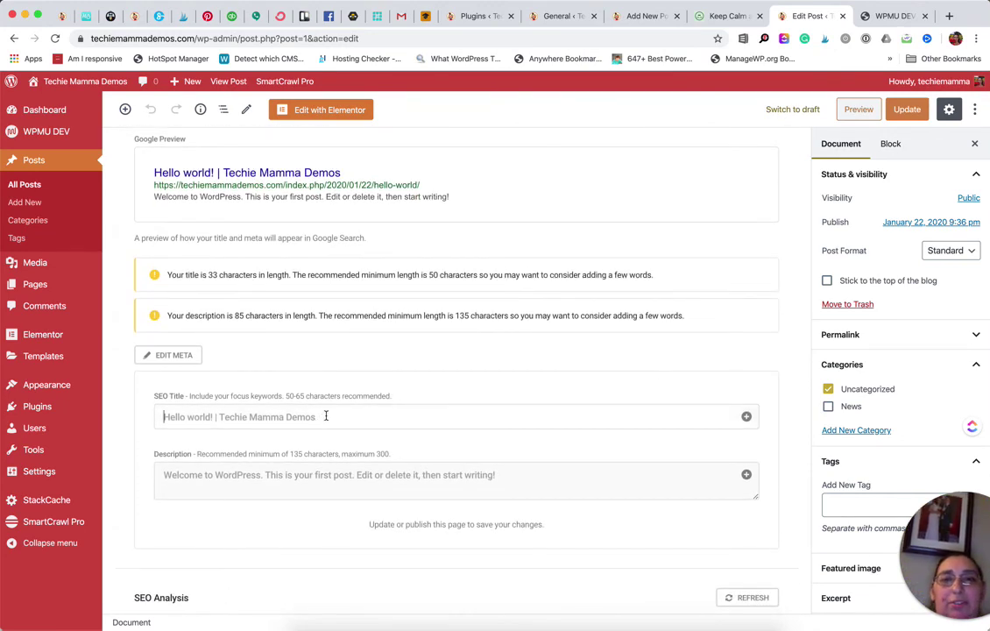
text(Hello World!)
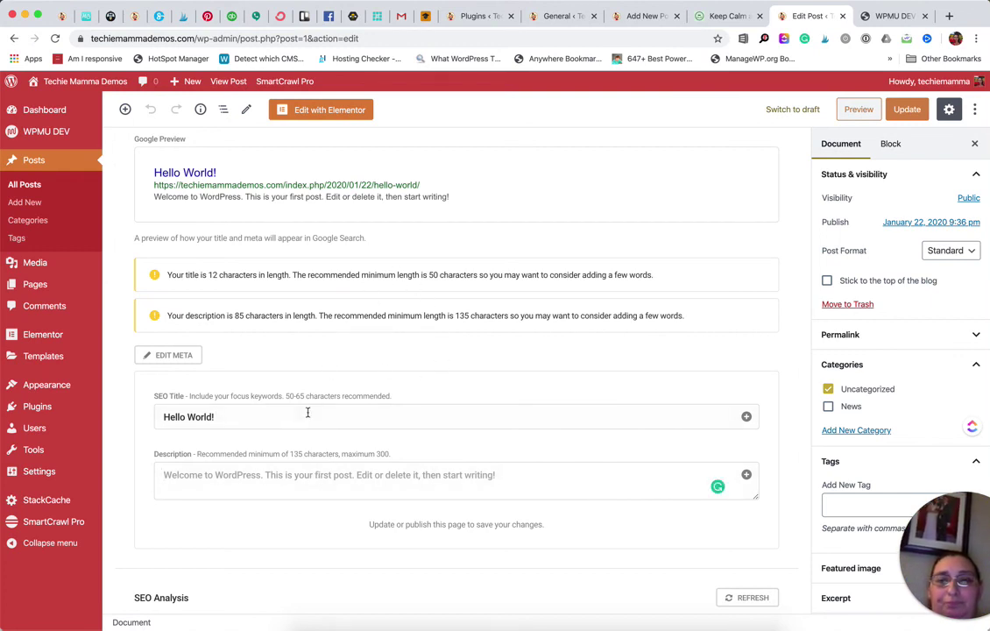
scroll(343, 371, down, 3)
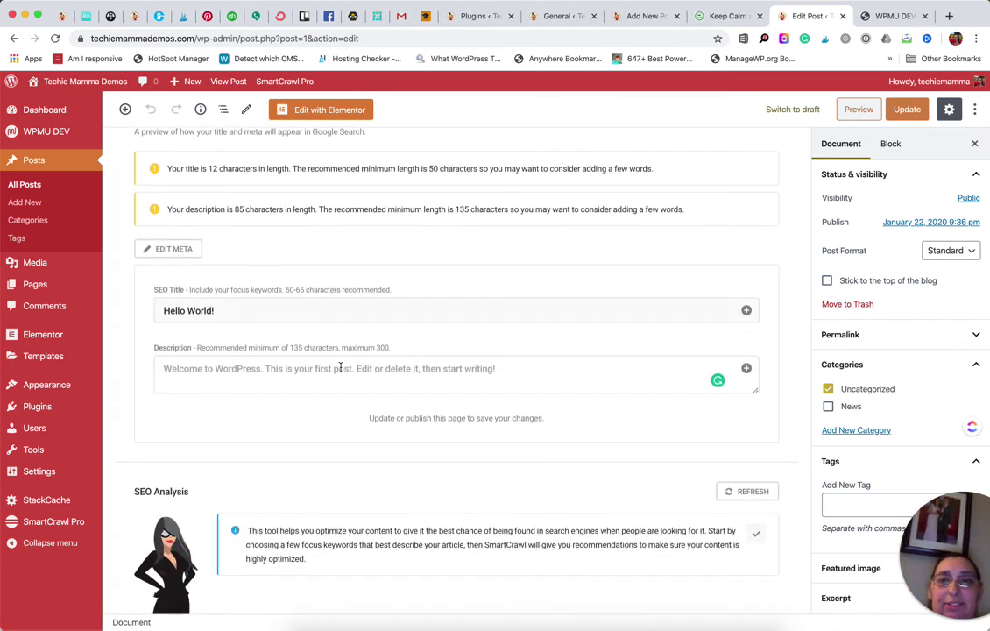
scroll(341, 368, up, 10)
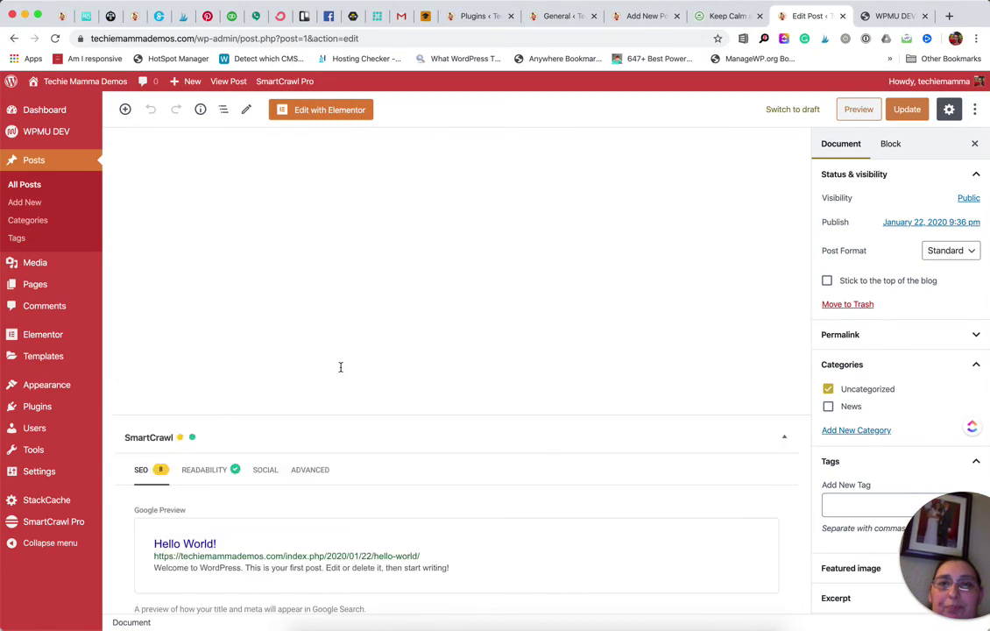
scroll(341, 367, up, 3)
scroll(341, 367, down, 2)
scroll(341, 367, up, 2)
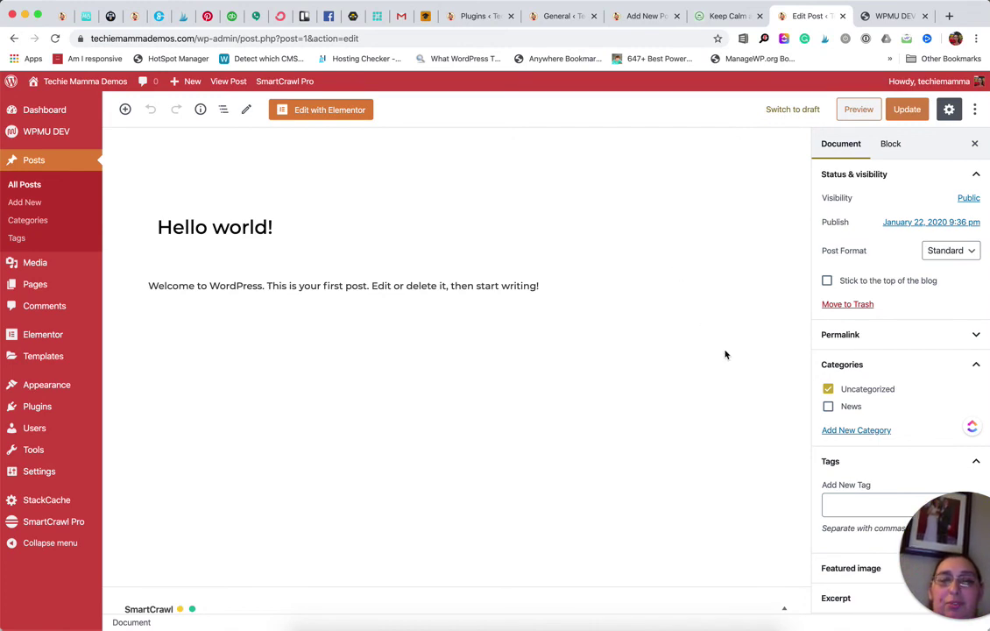
scroll(698, 292, down, 5)
scroll(709, 249, up, 5)
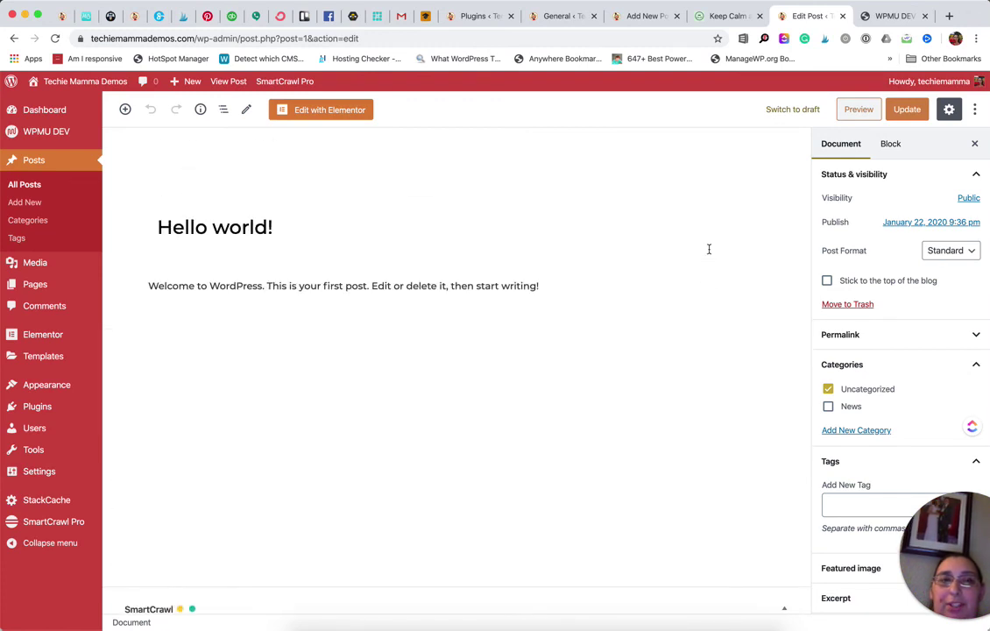